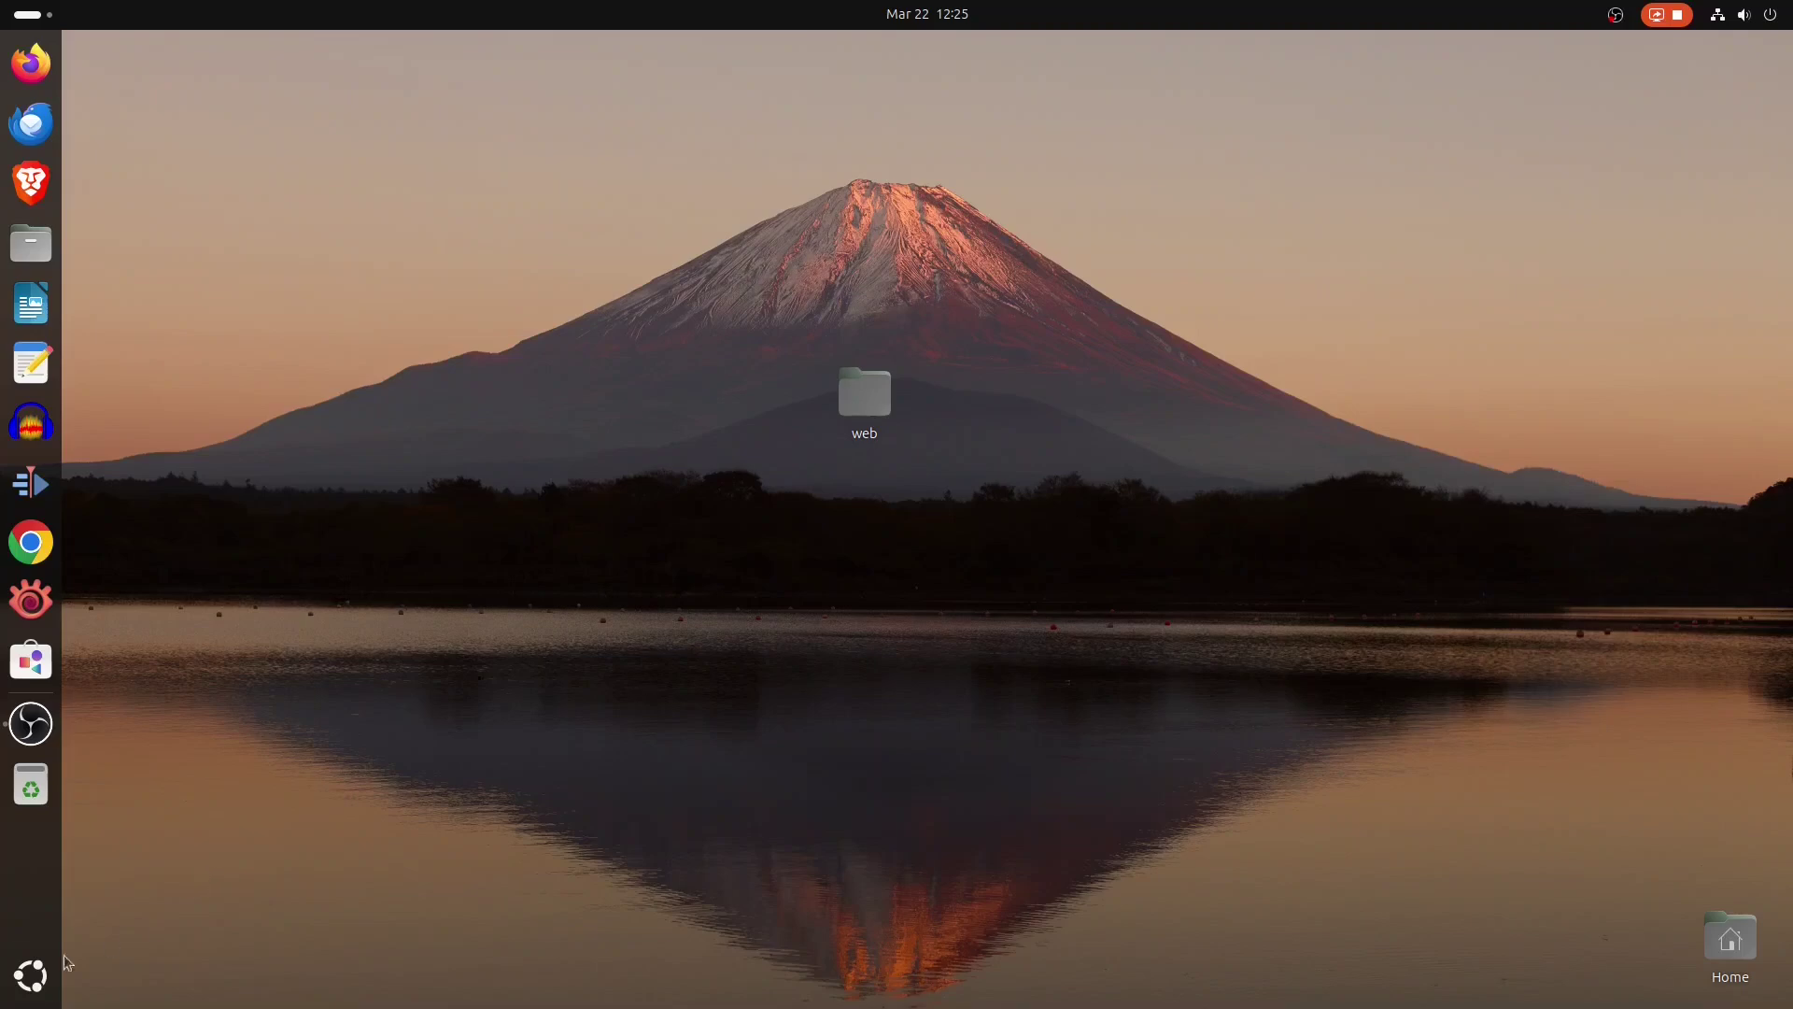
Open the Show Apps grid to list Settings, Terminal, GParted and LibreOffice.
left_click(31, 975)
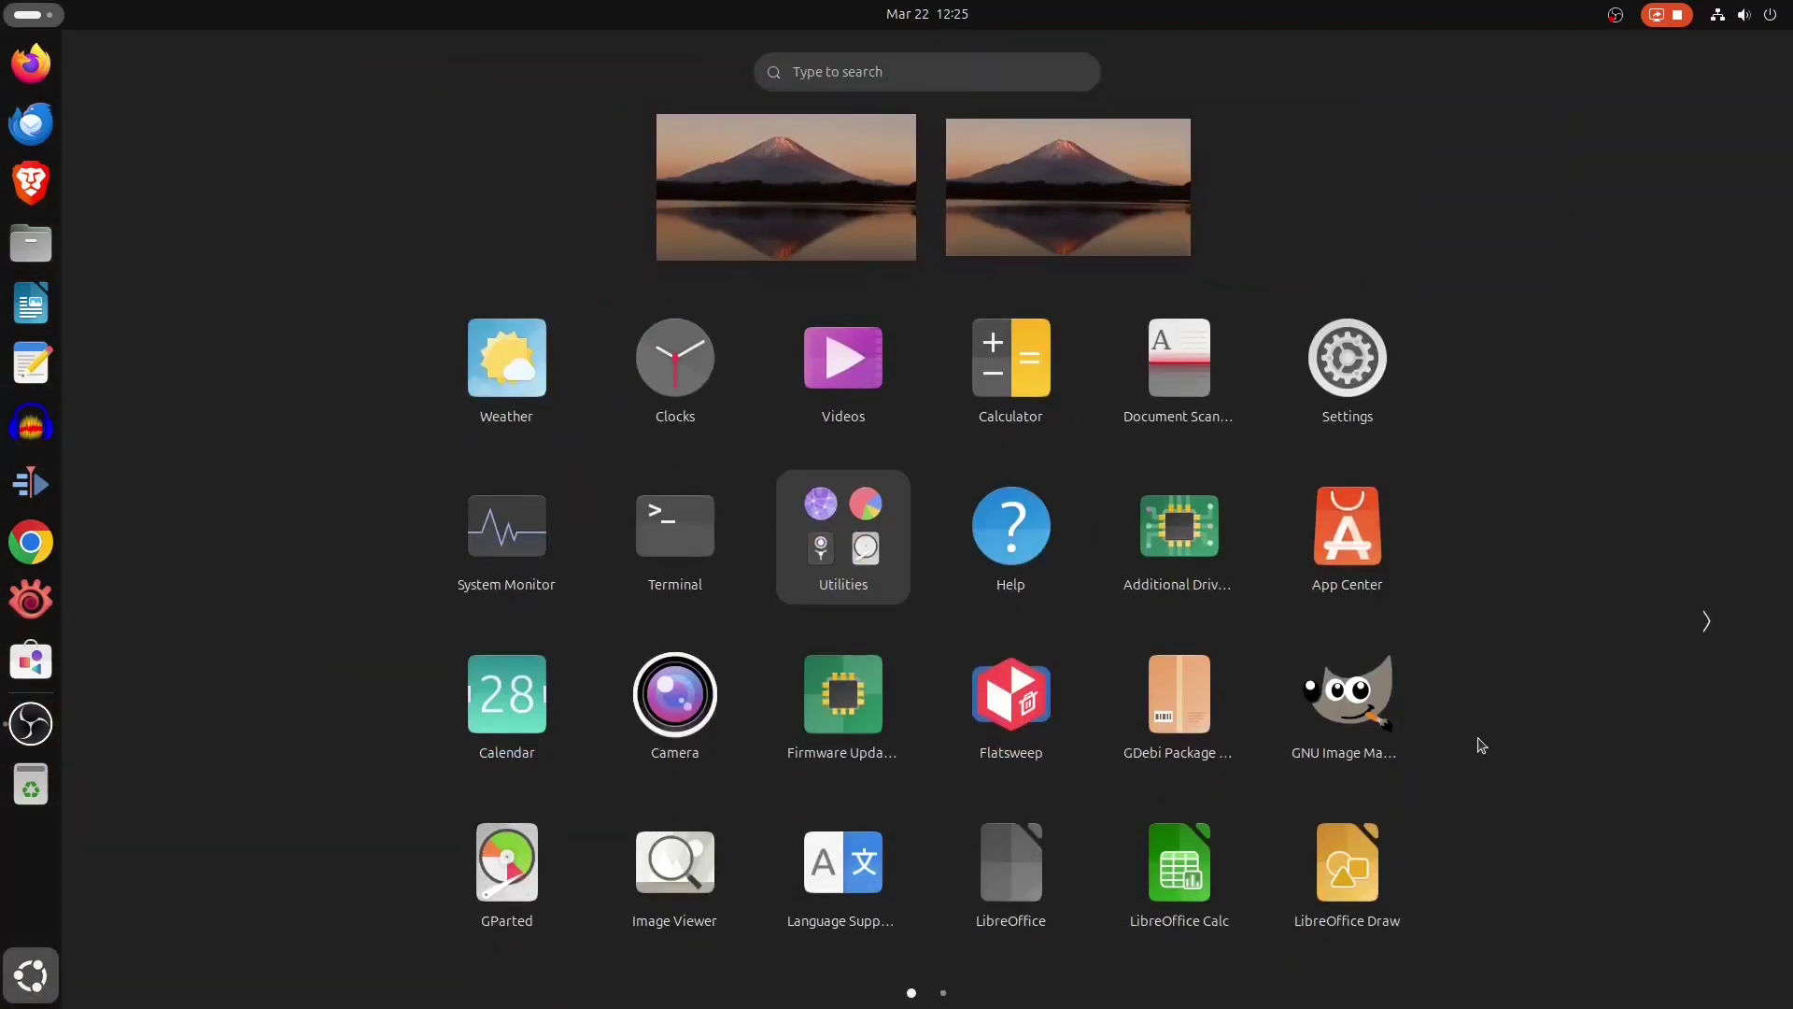
Launch Terminal, enlarge its font by two steps, and move the window up and left.
left_click(642, 515)
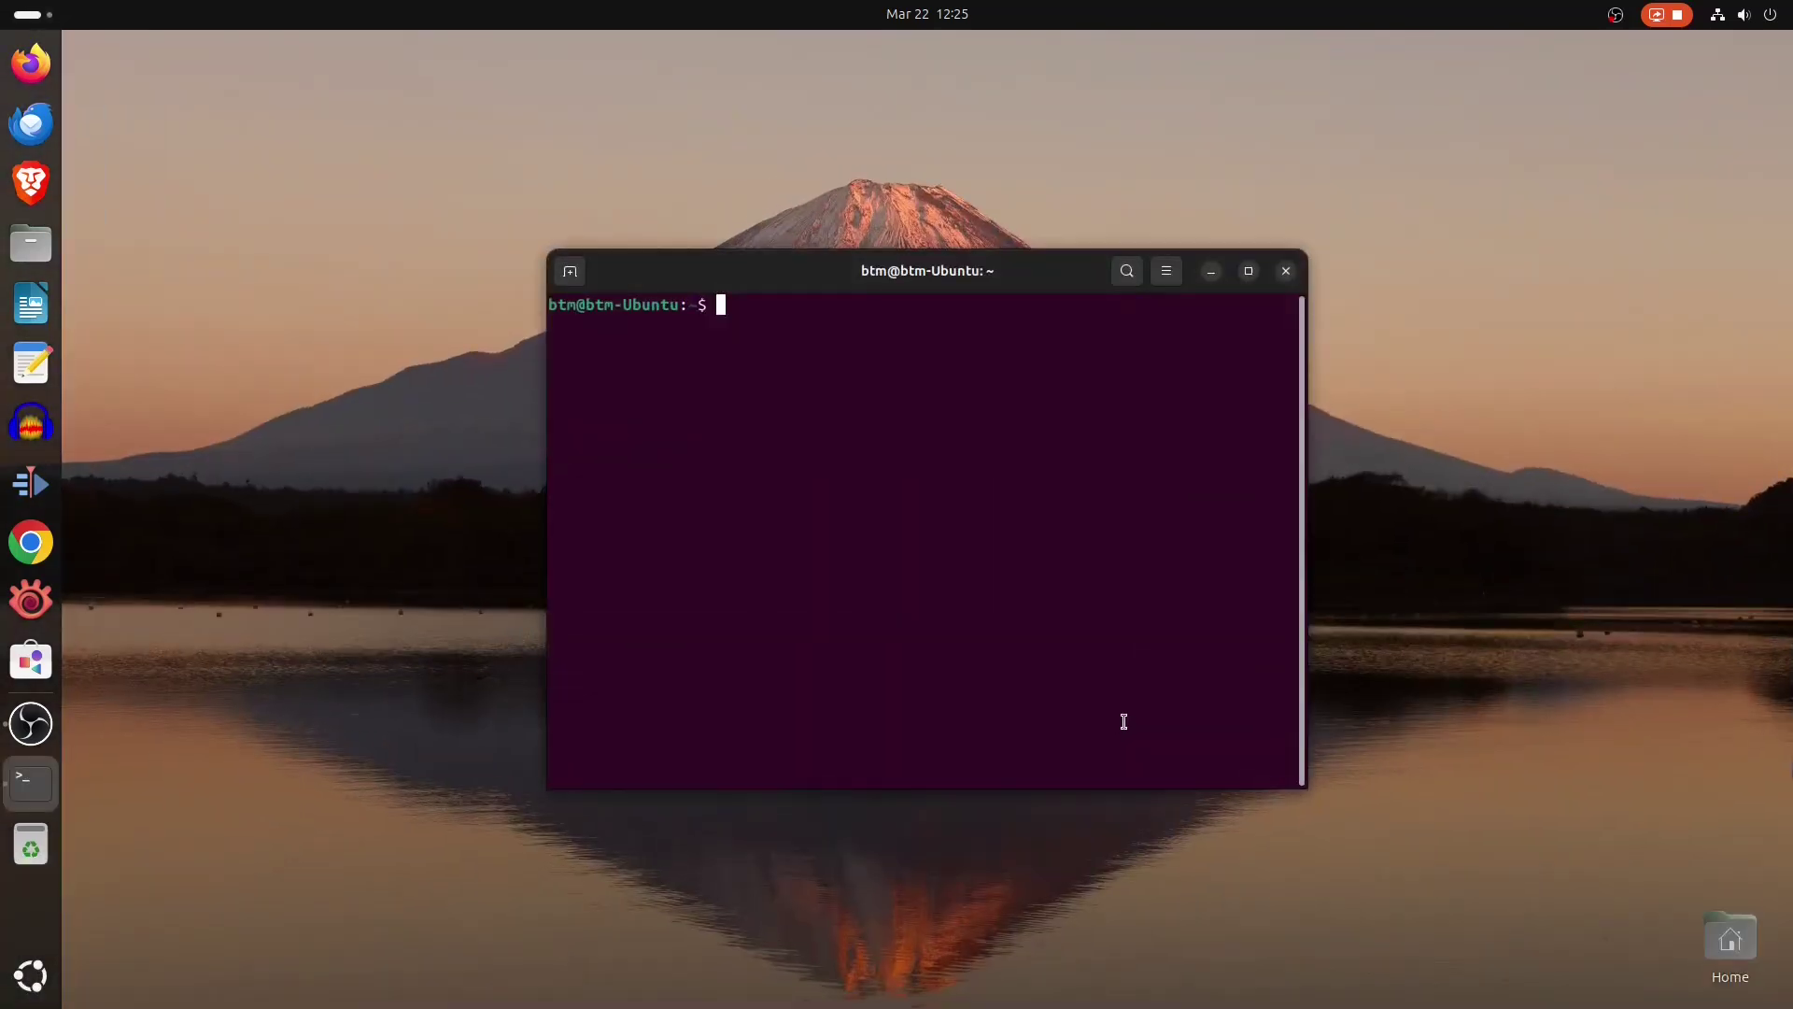
key("ctrl+plus")
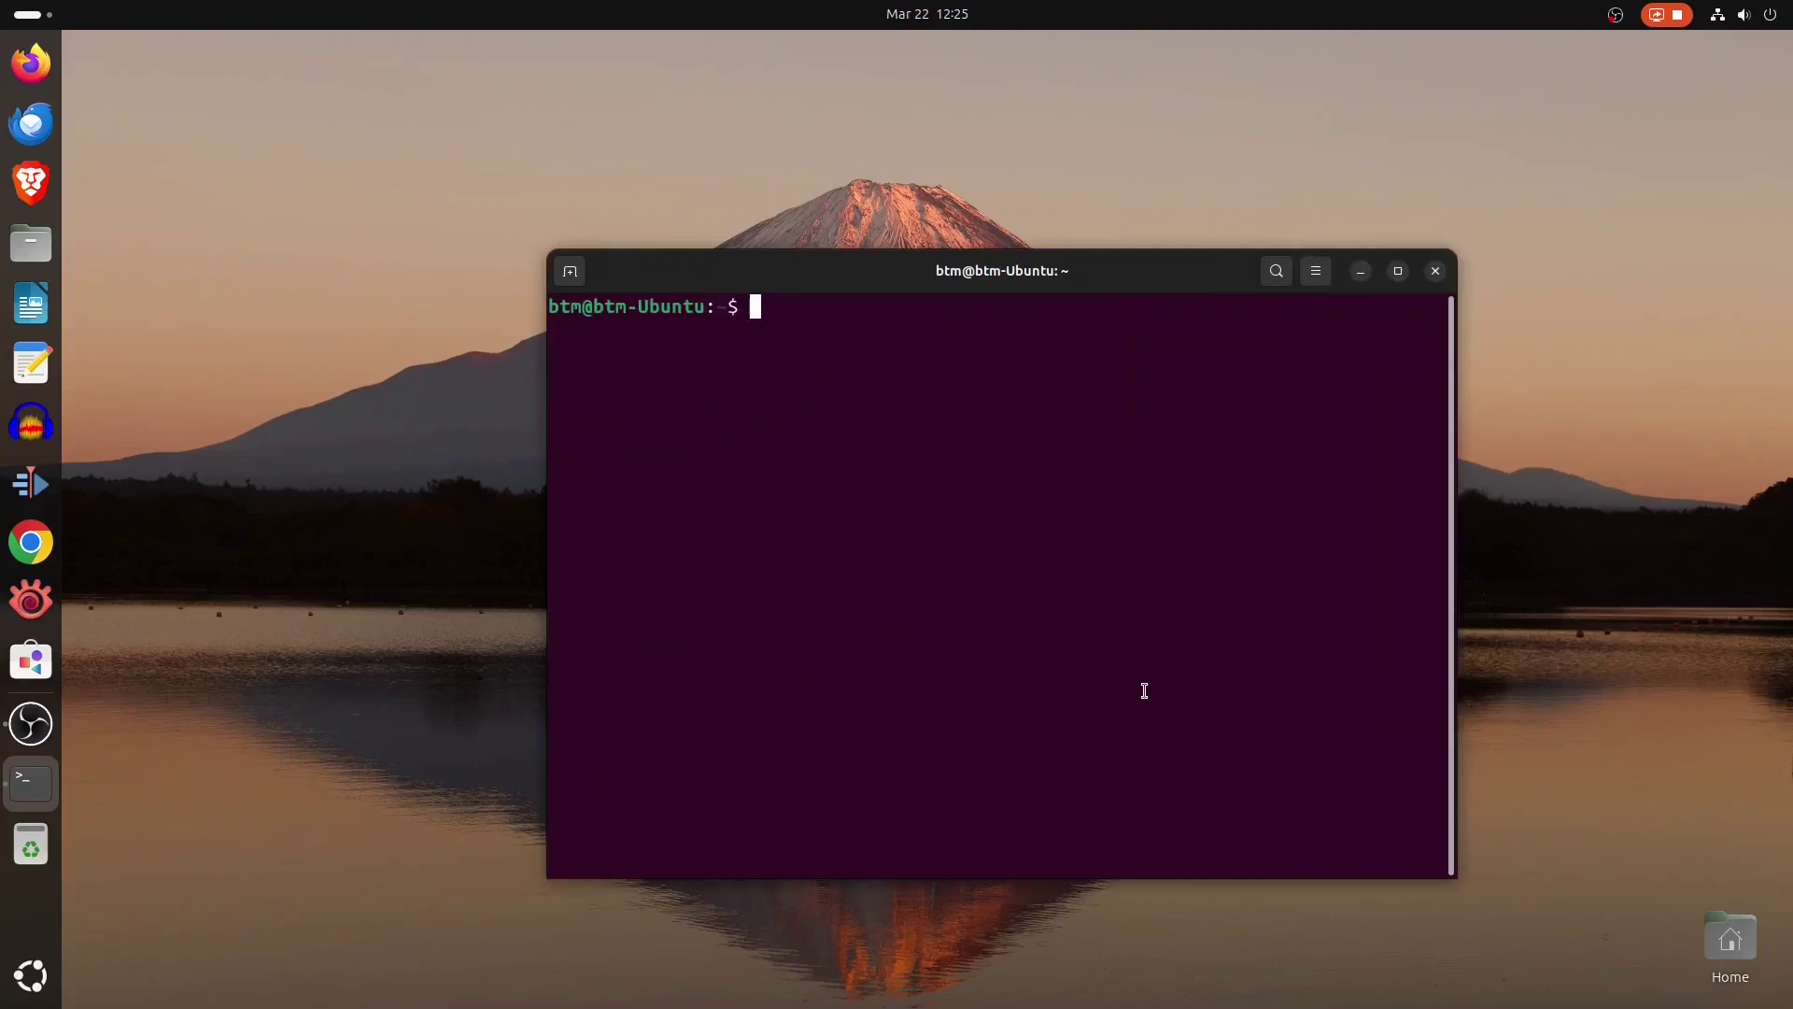
key("ctrl+plus")
left_click_drag(1213, 293, 1049, 180)
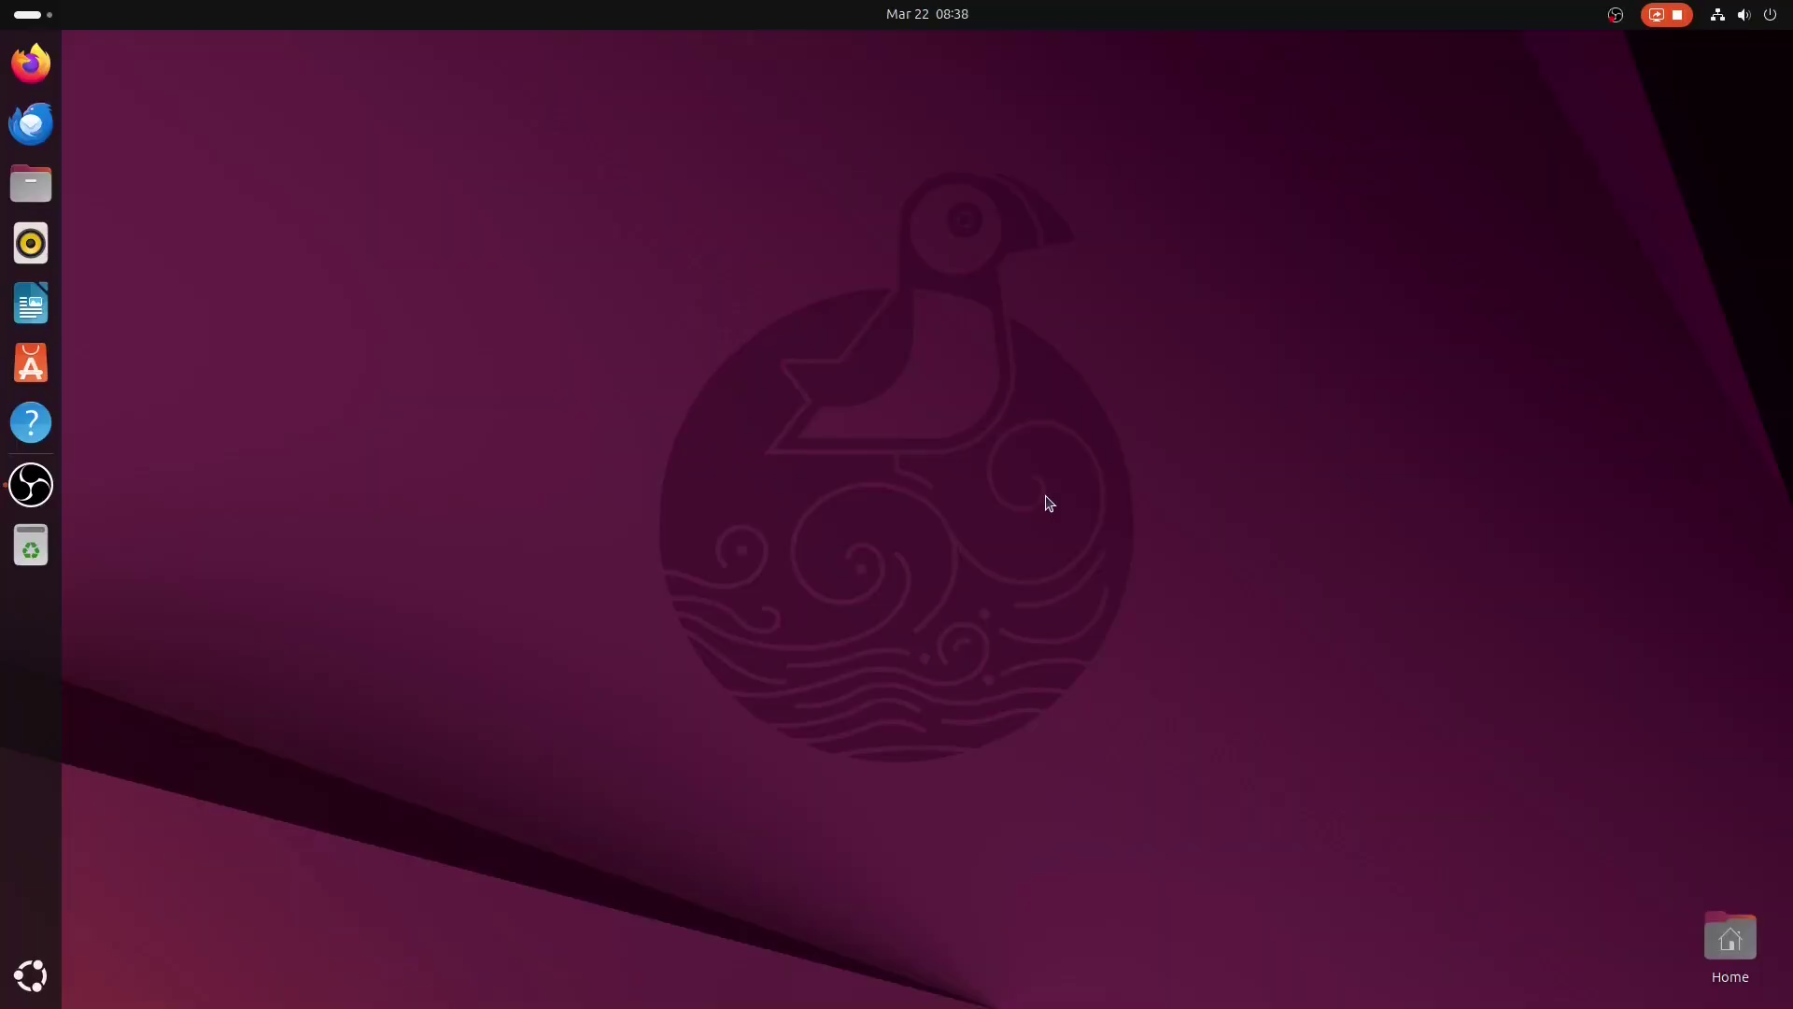
Search App Center for 'gimp' and install GNU Image Manipulation Program, authenticating with the account password.
left_click(31, 362)
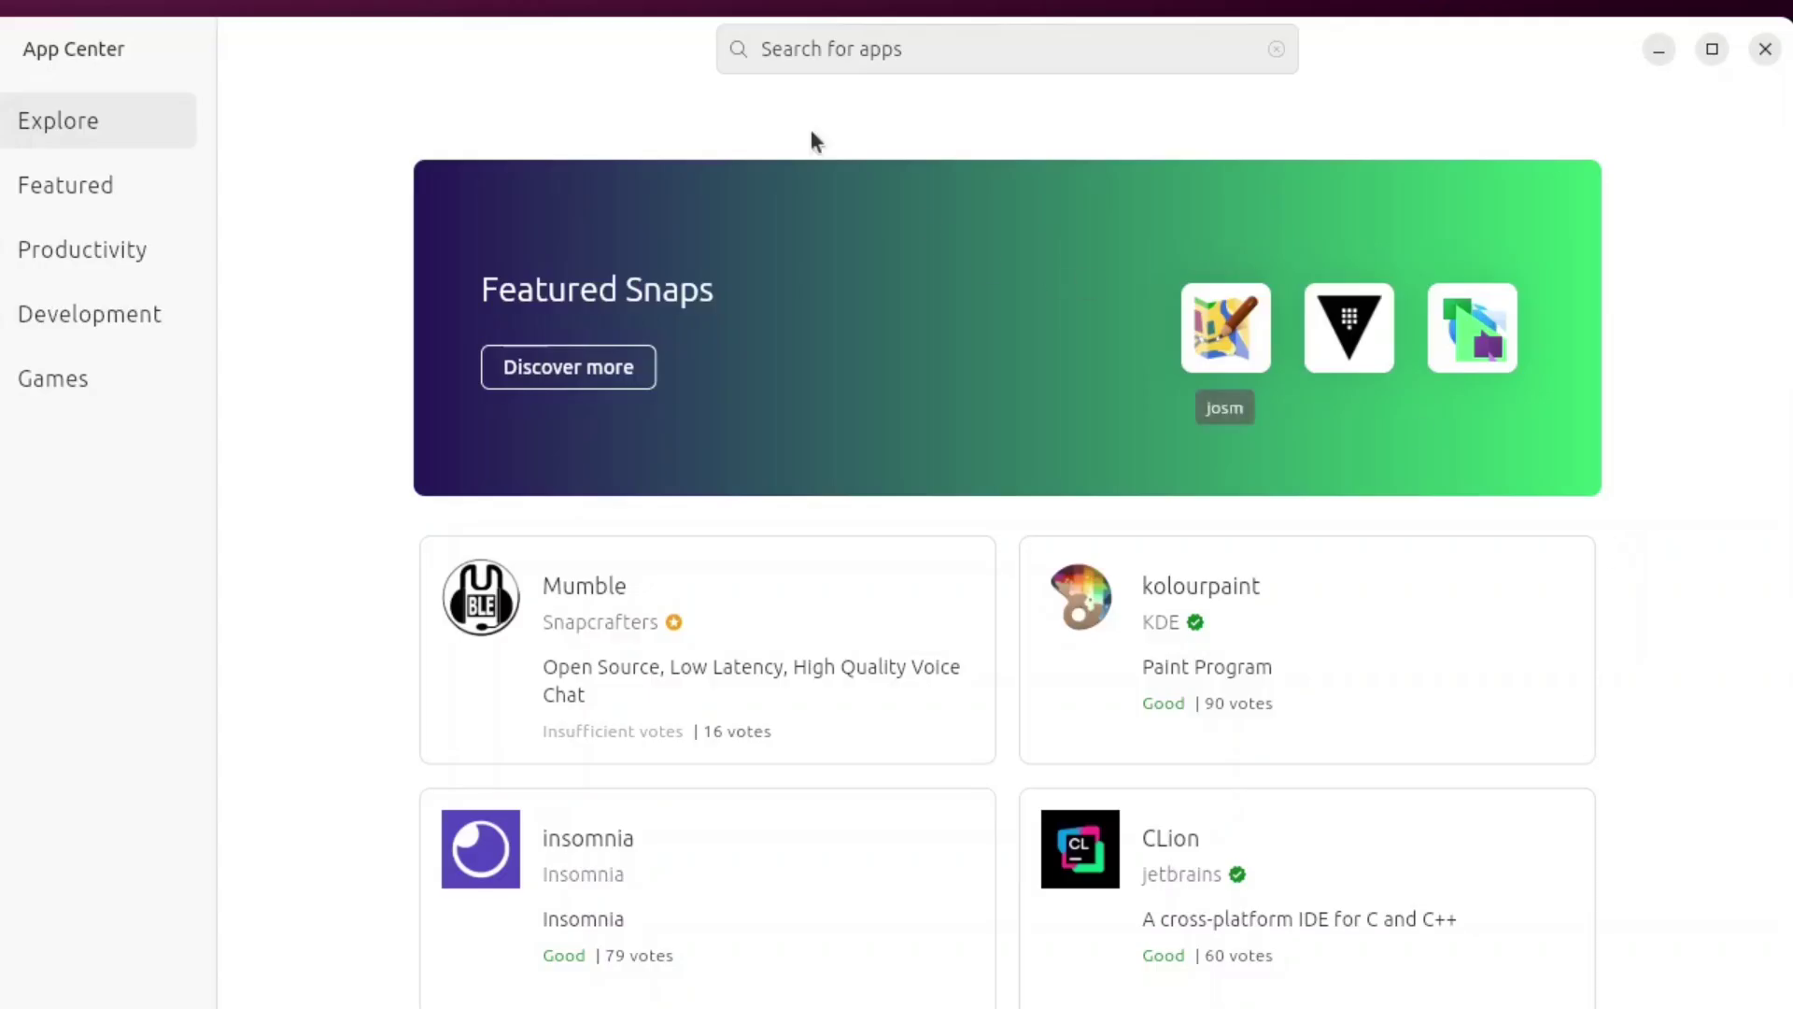
left_click(793, 51)
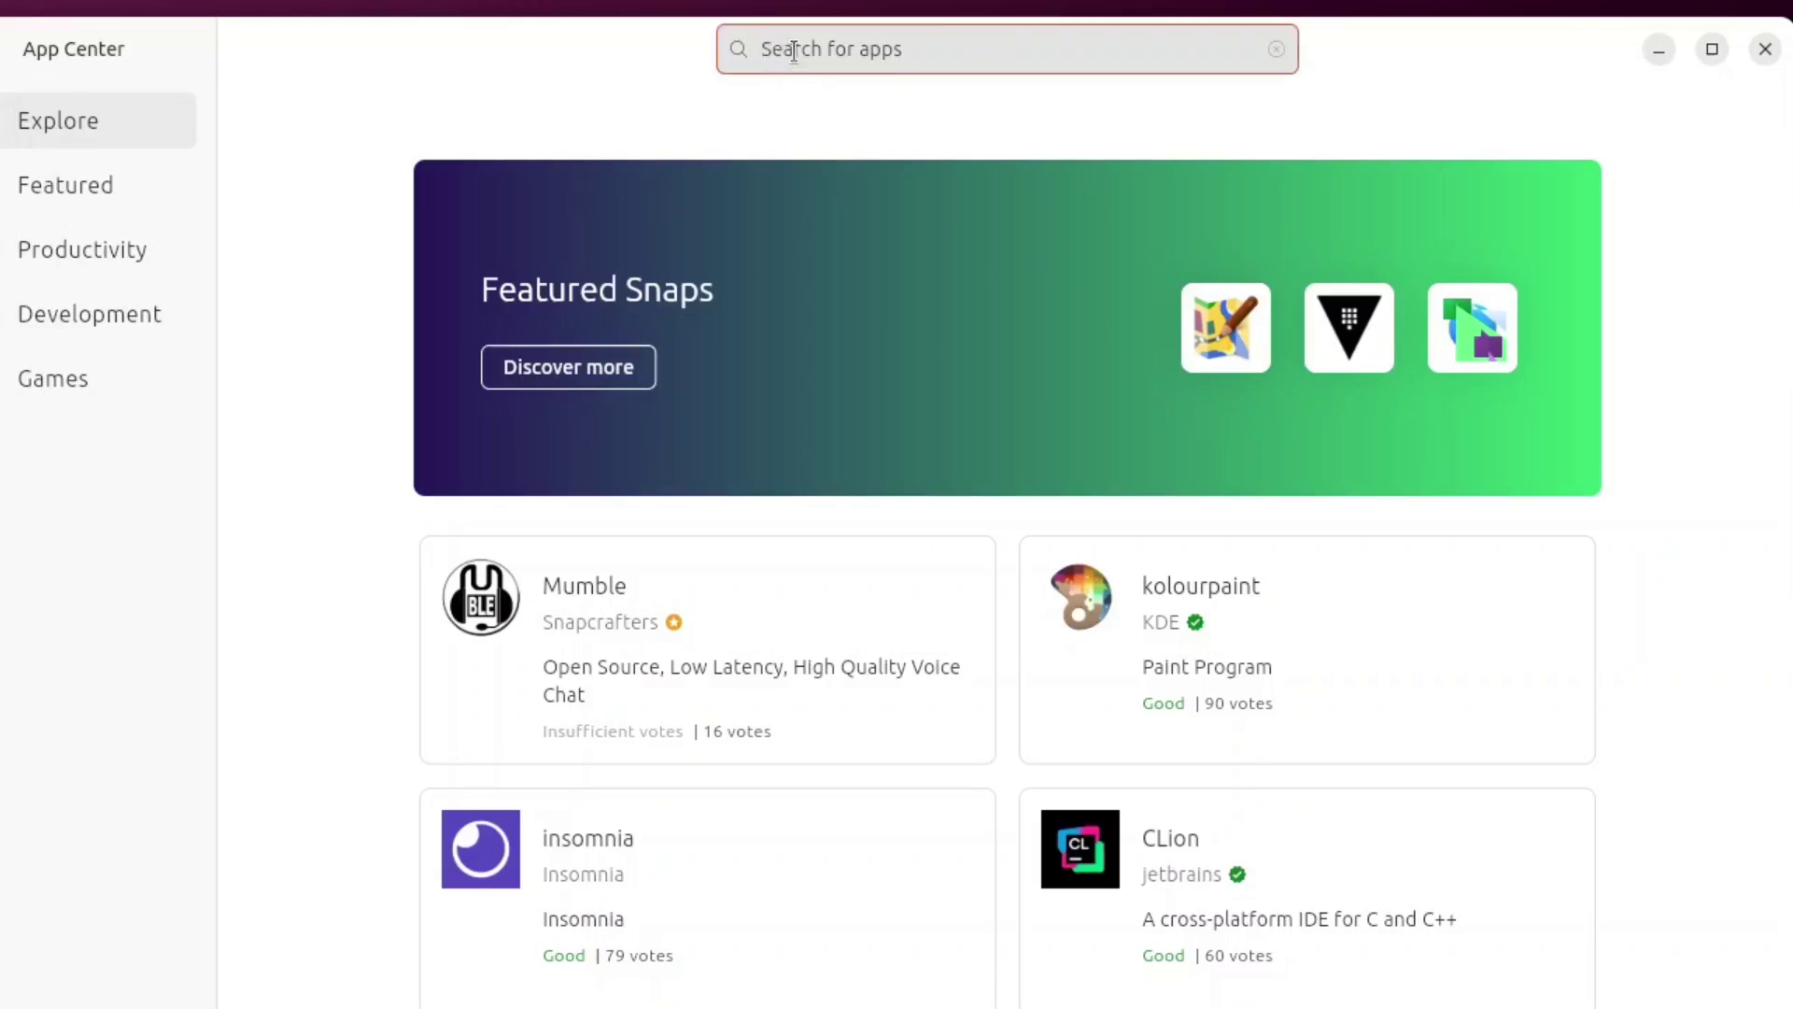
type("gimp")
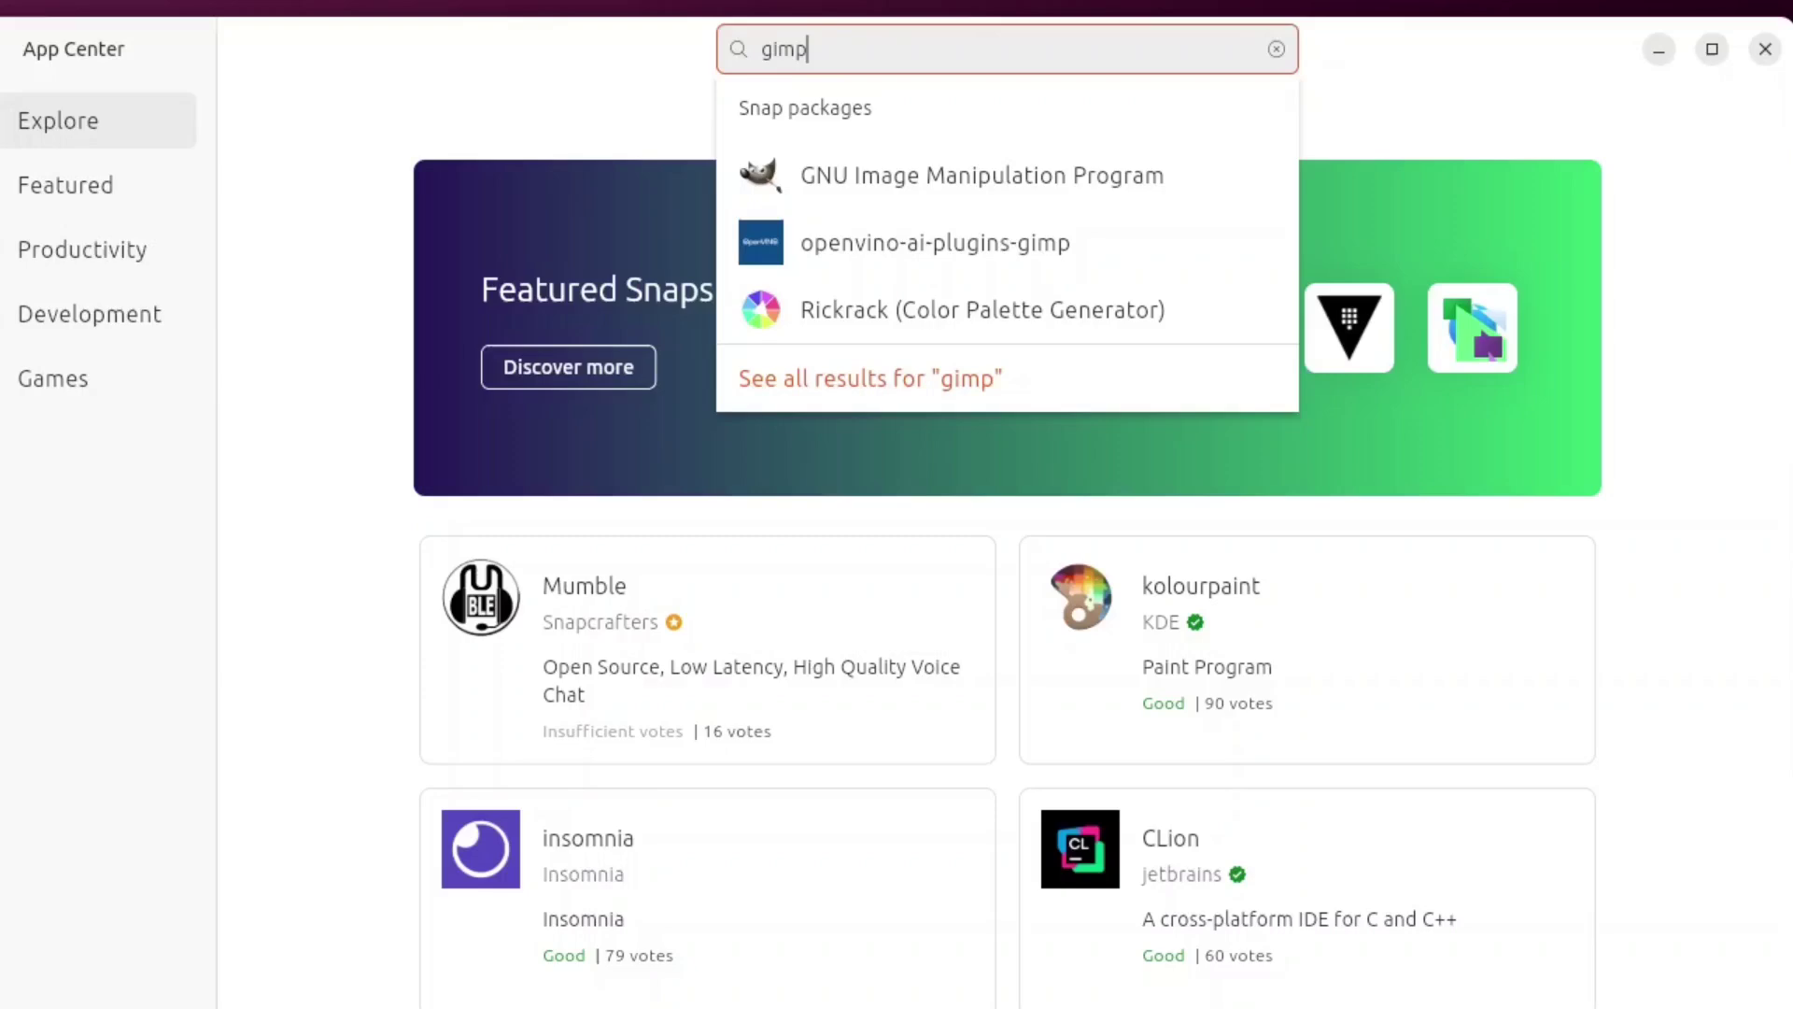
left_click(994, 194)
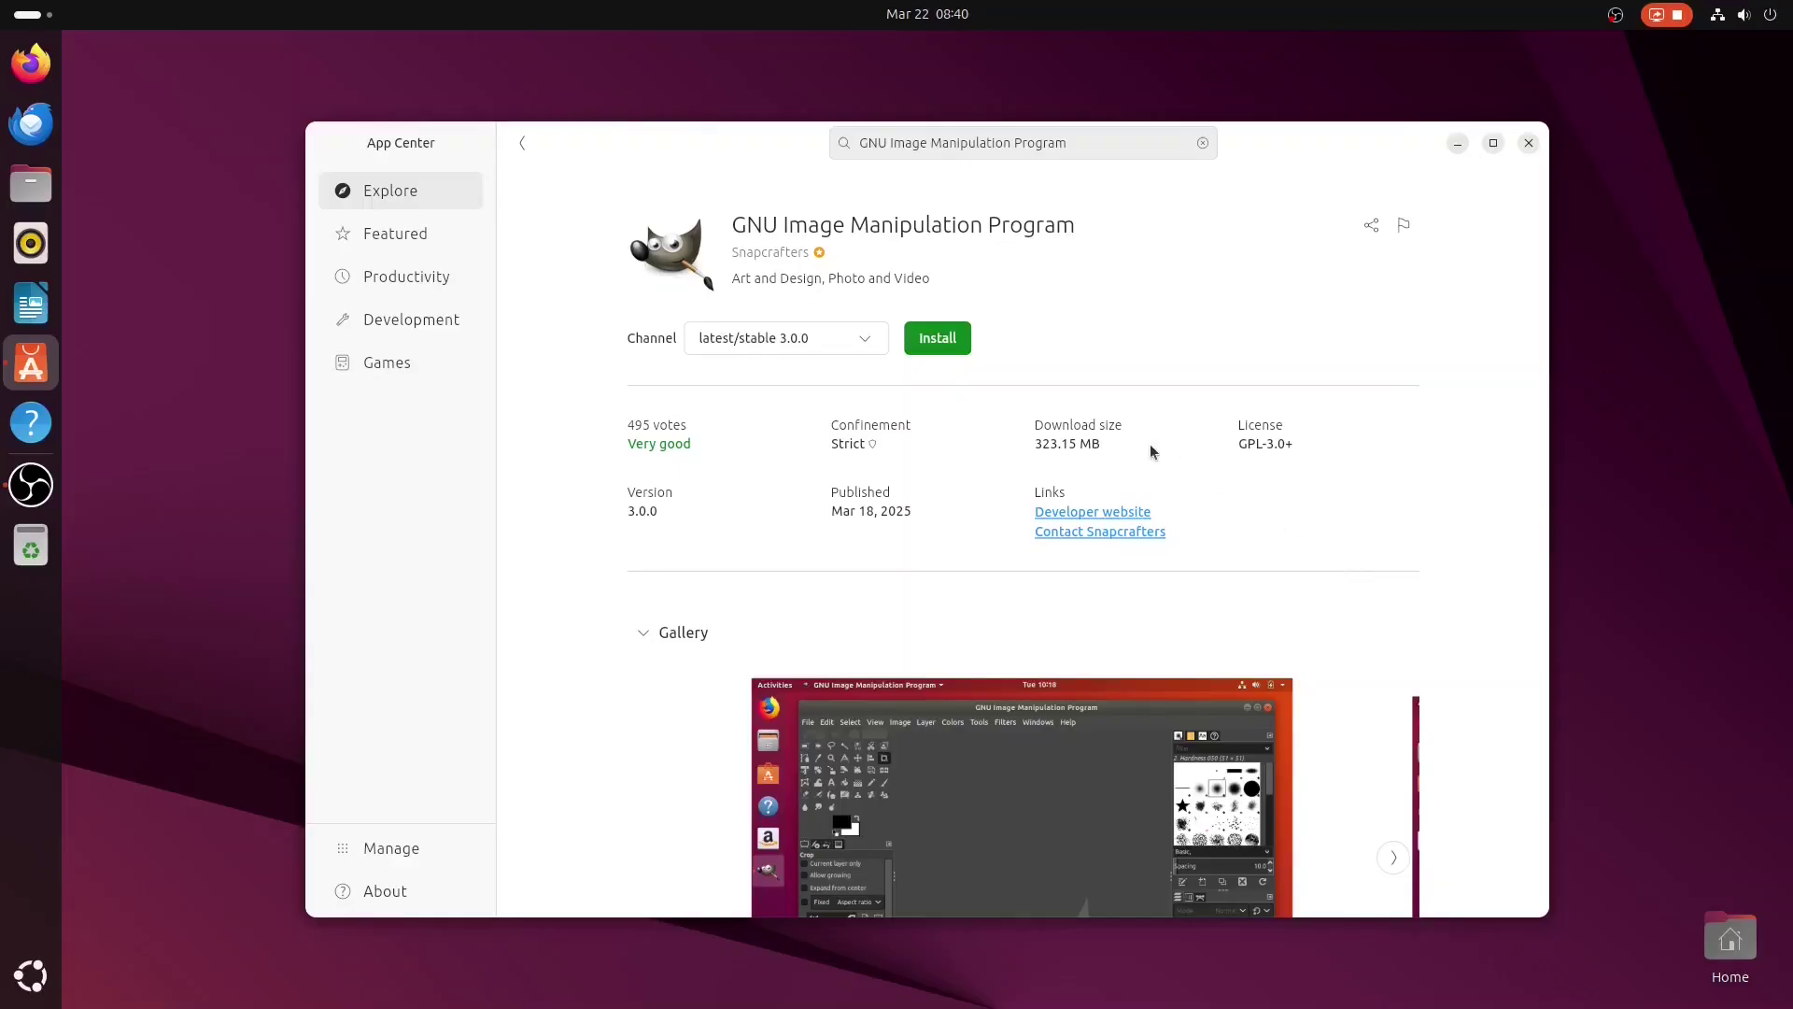
left_click(932, 343)
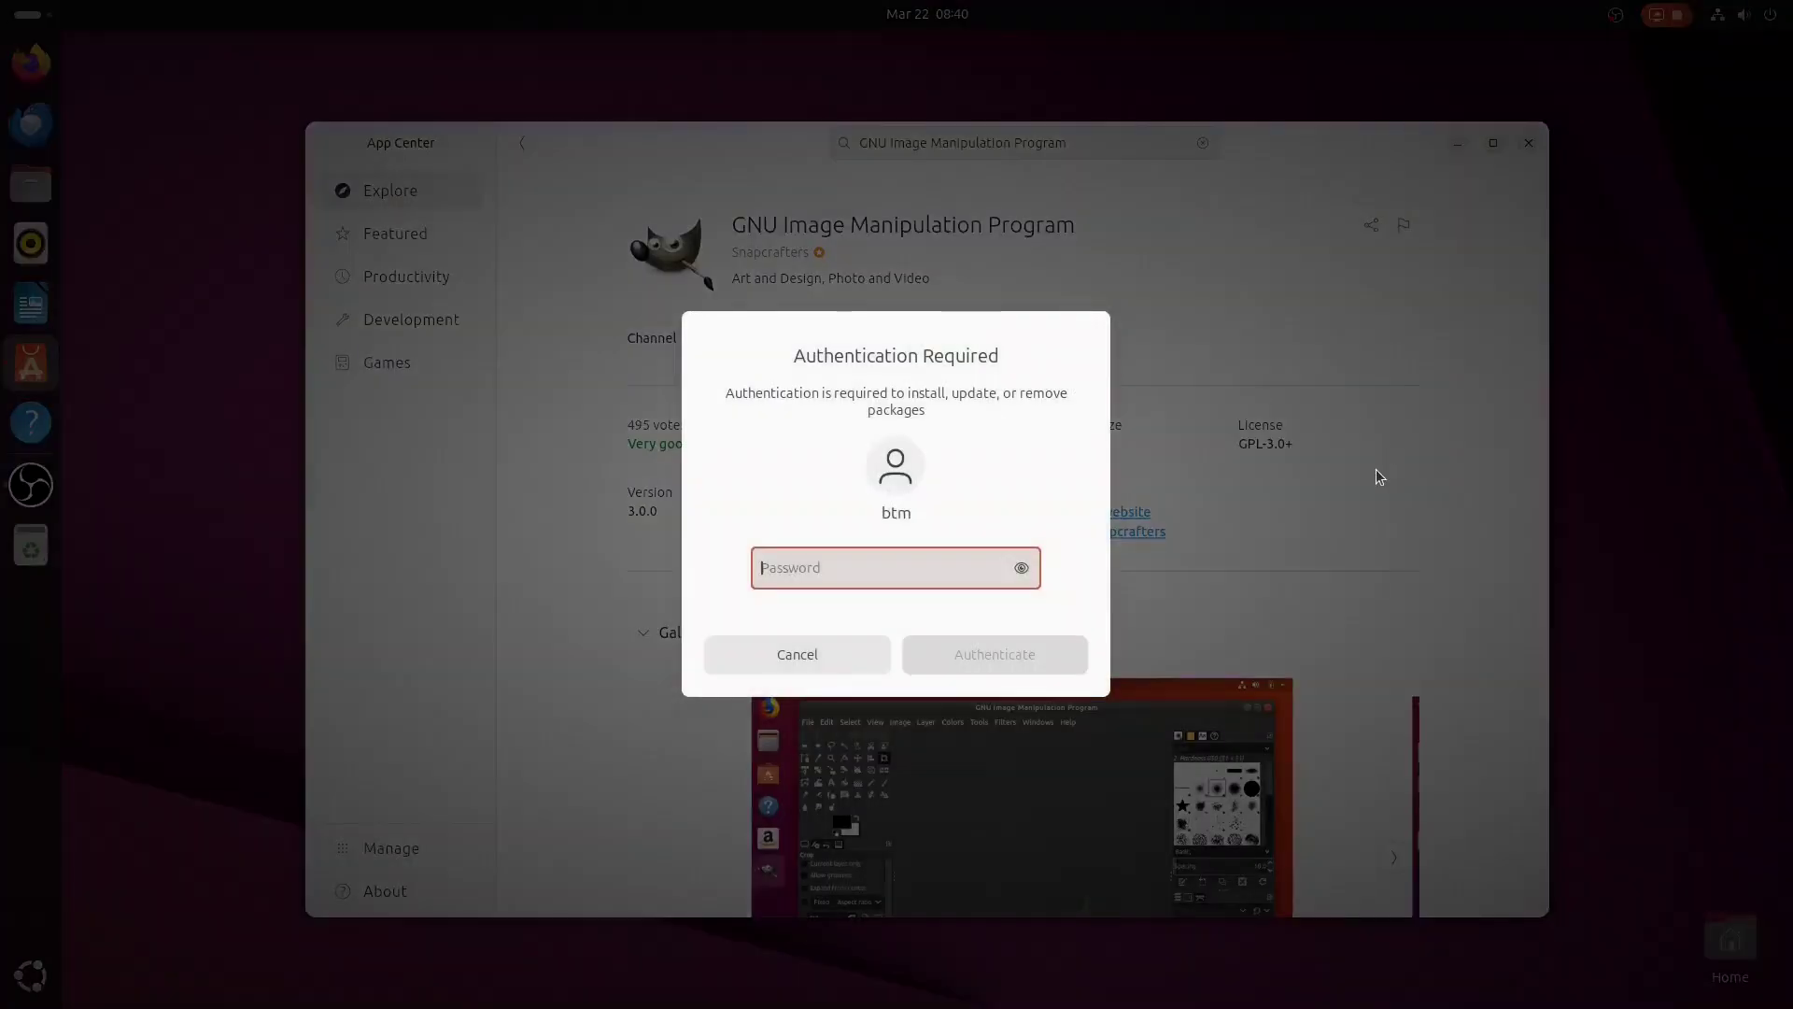
type("******")
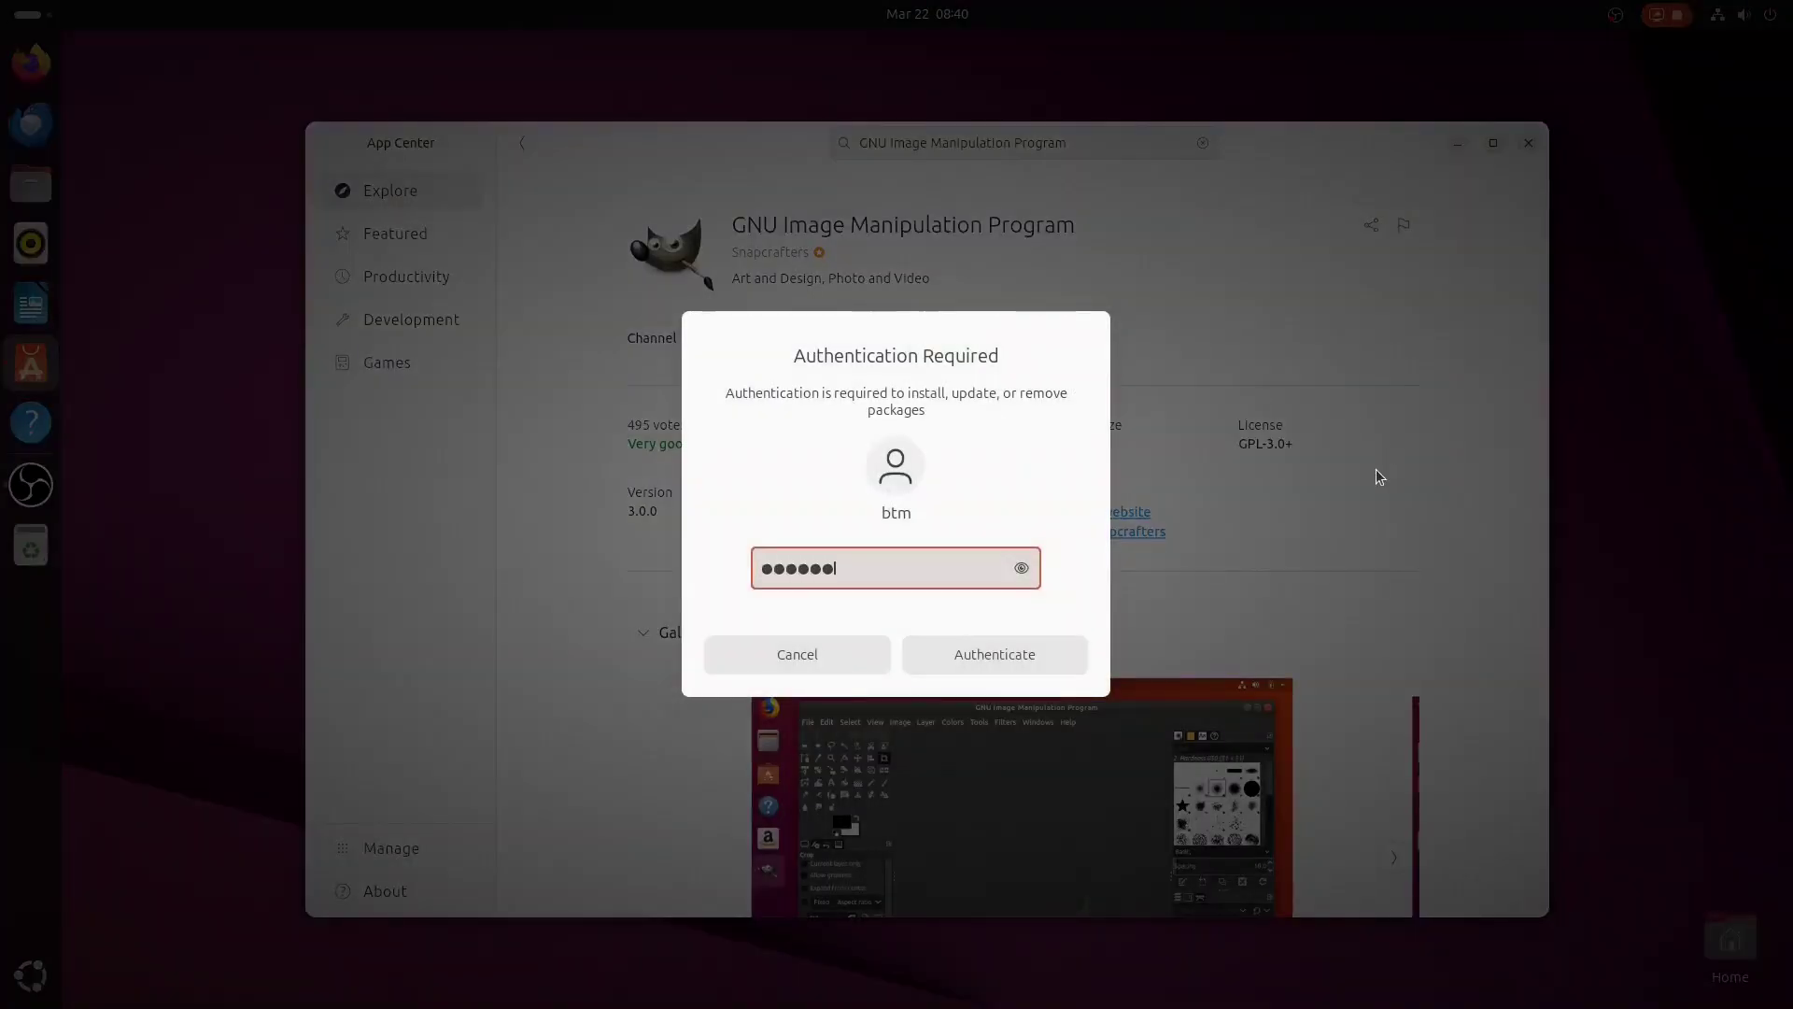
type("****")
left_click(997, 655)
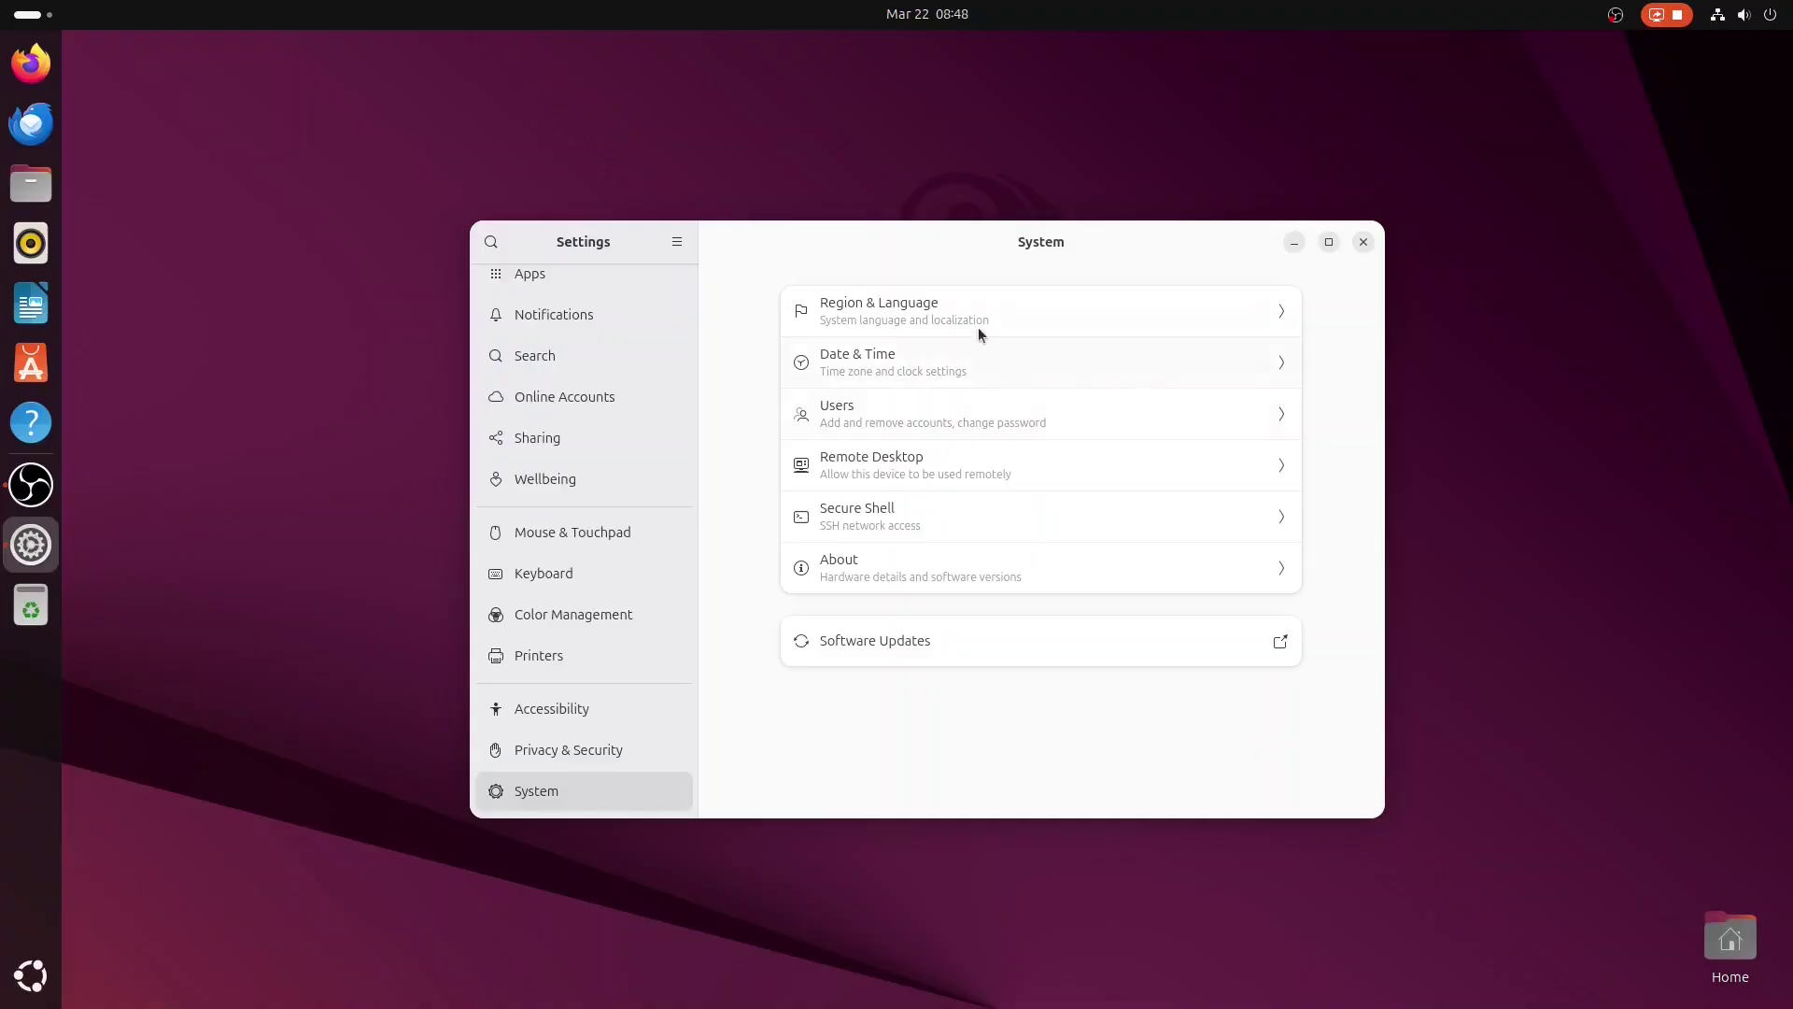
Look through the Region & Language and Date & Time settings pages.
left_click(977, 260)
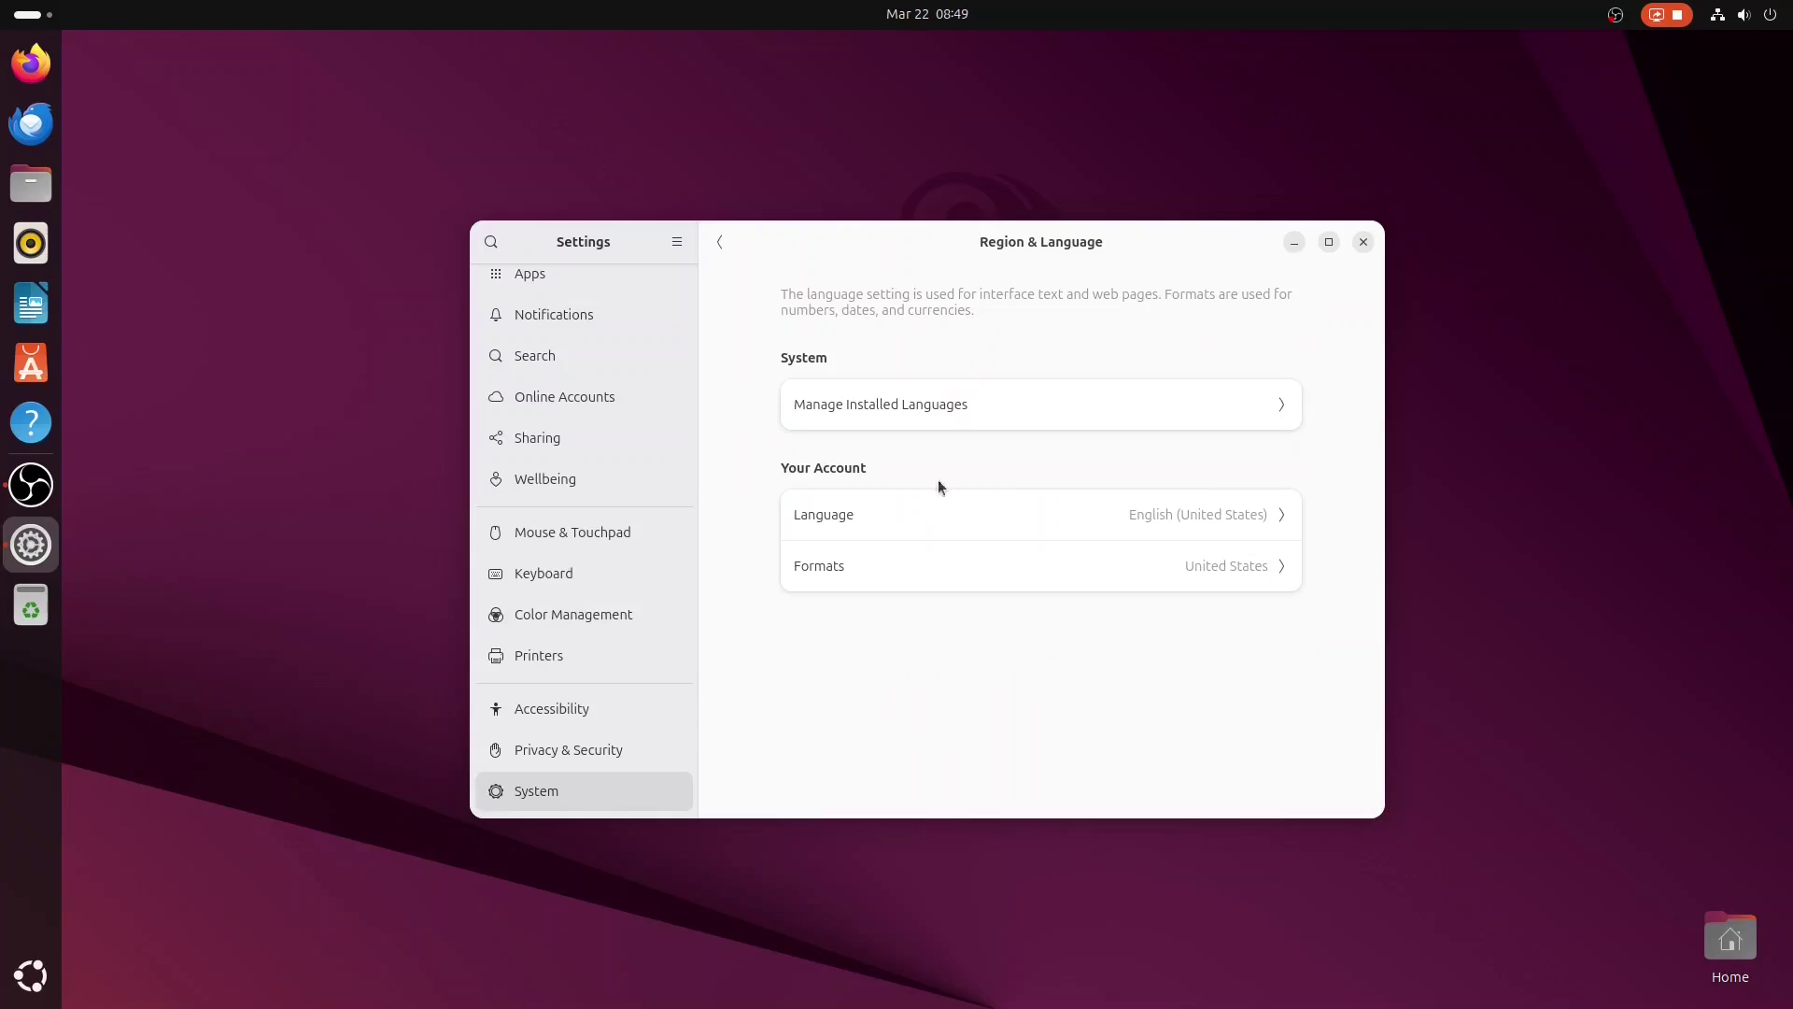
left_click(719, 241)
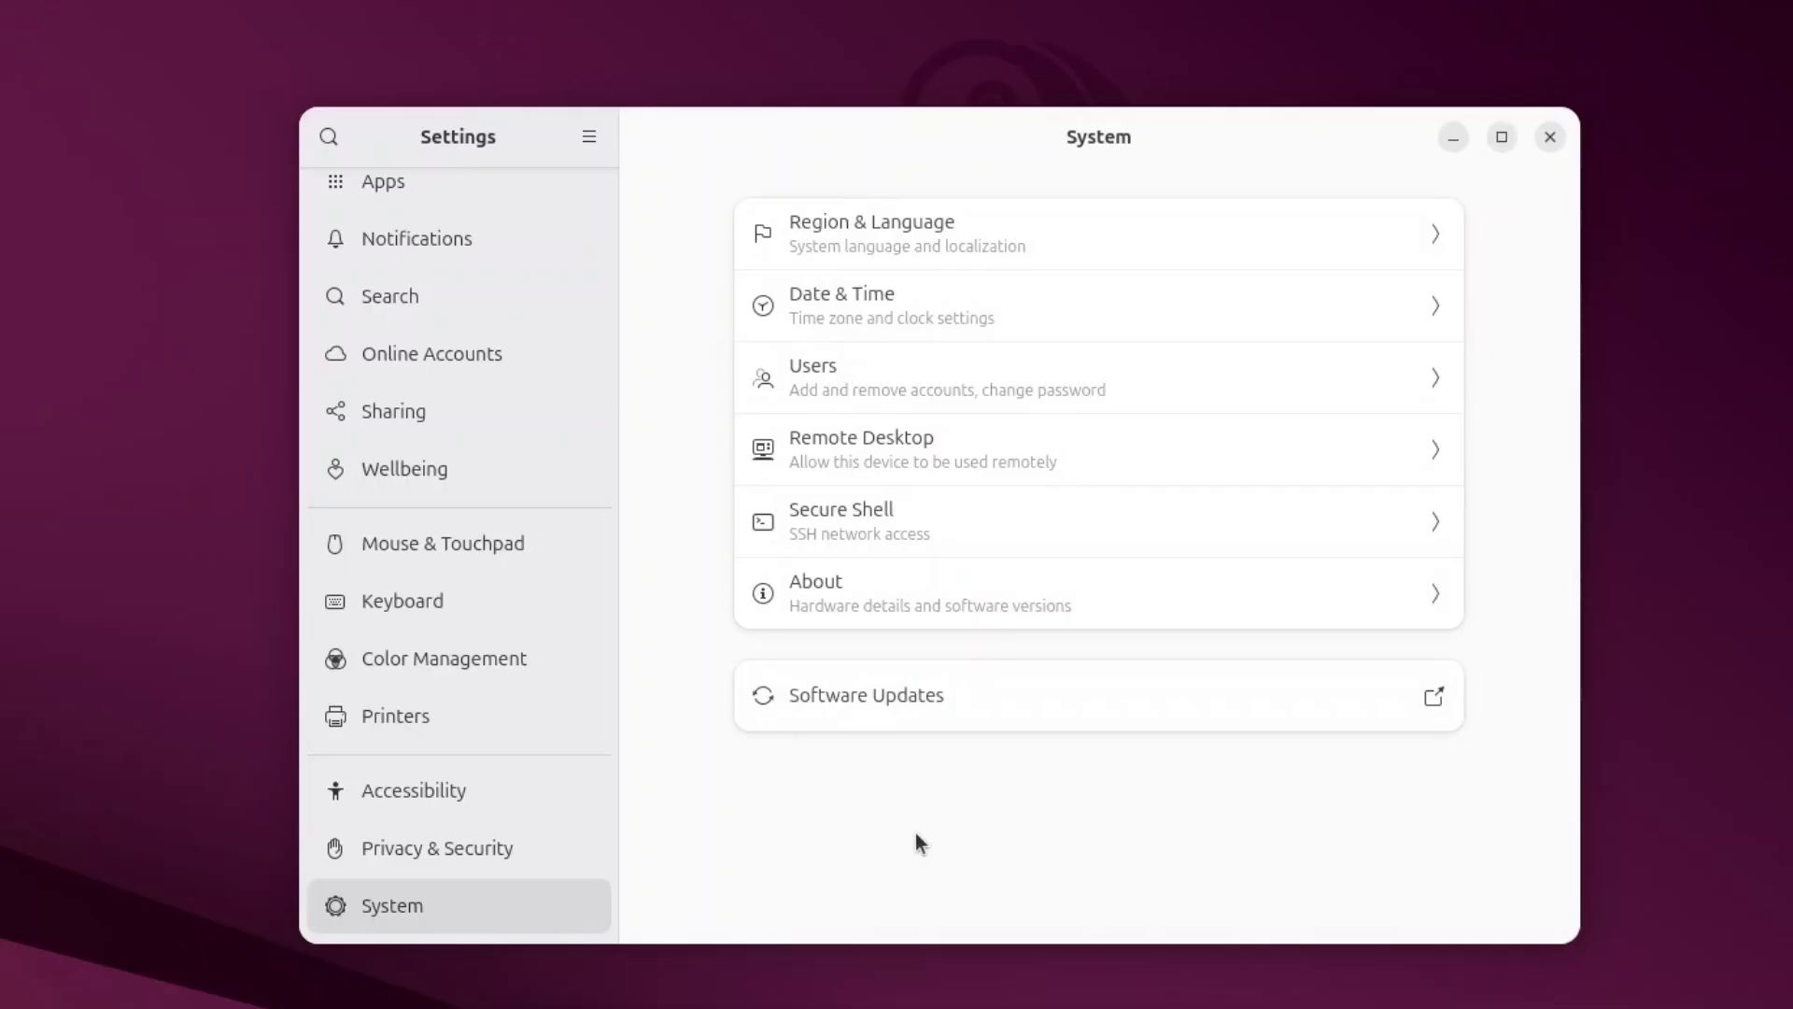
left_click(887, 312)
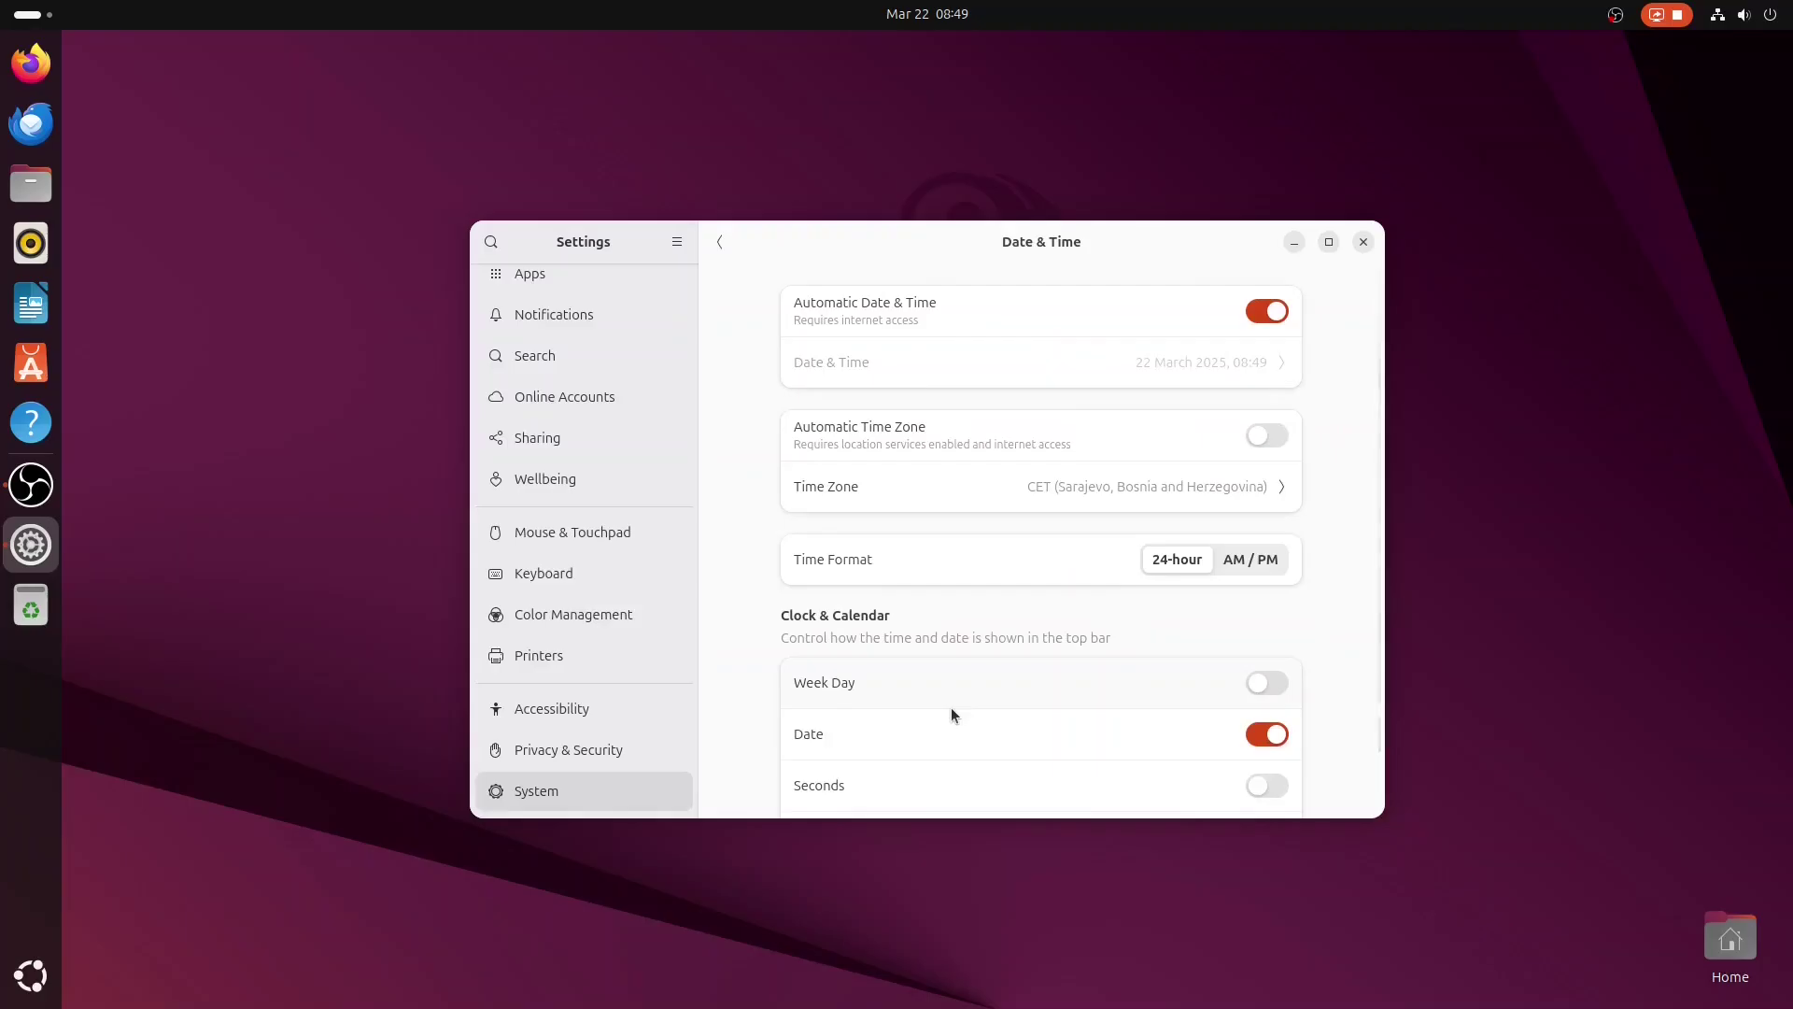
left_click(723, 245)
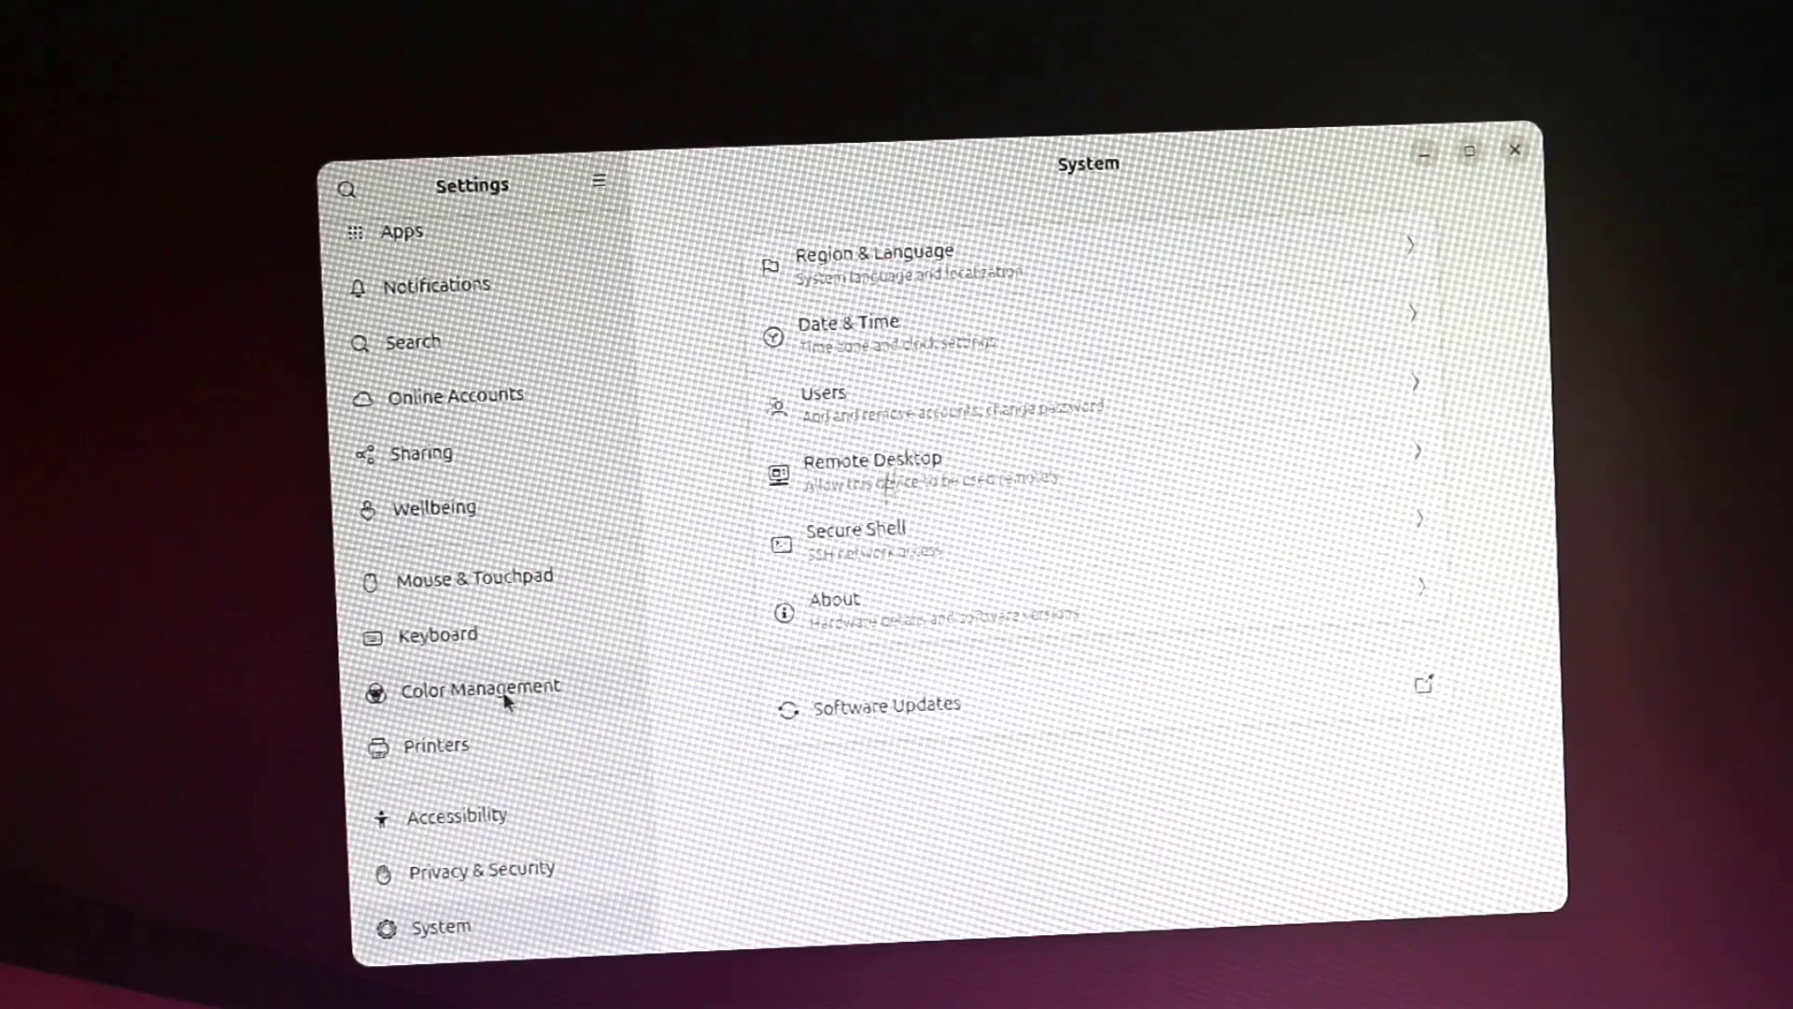
Check the Power page, then show Printers with DeskJet-2130-series listed as Ready.
left_click(480, 740)
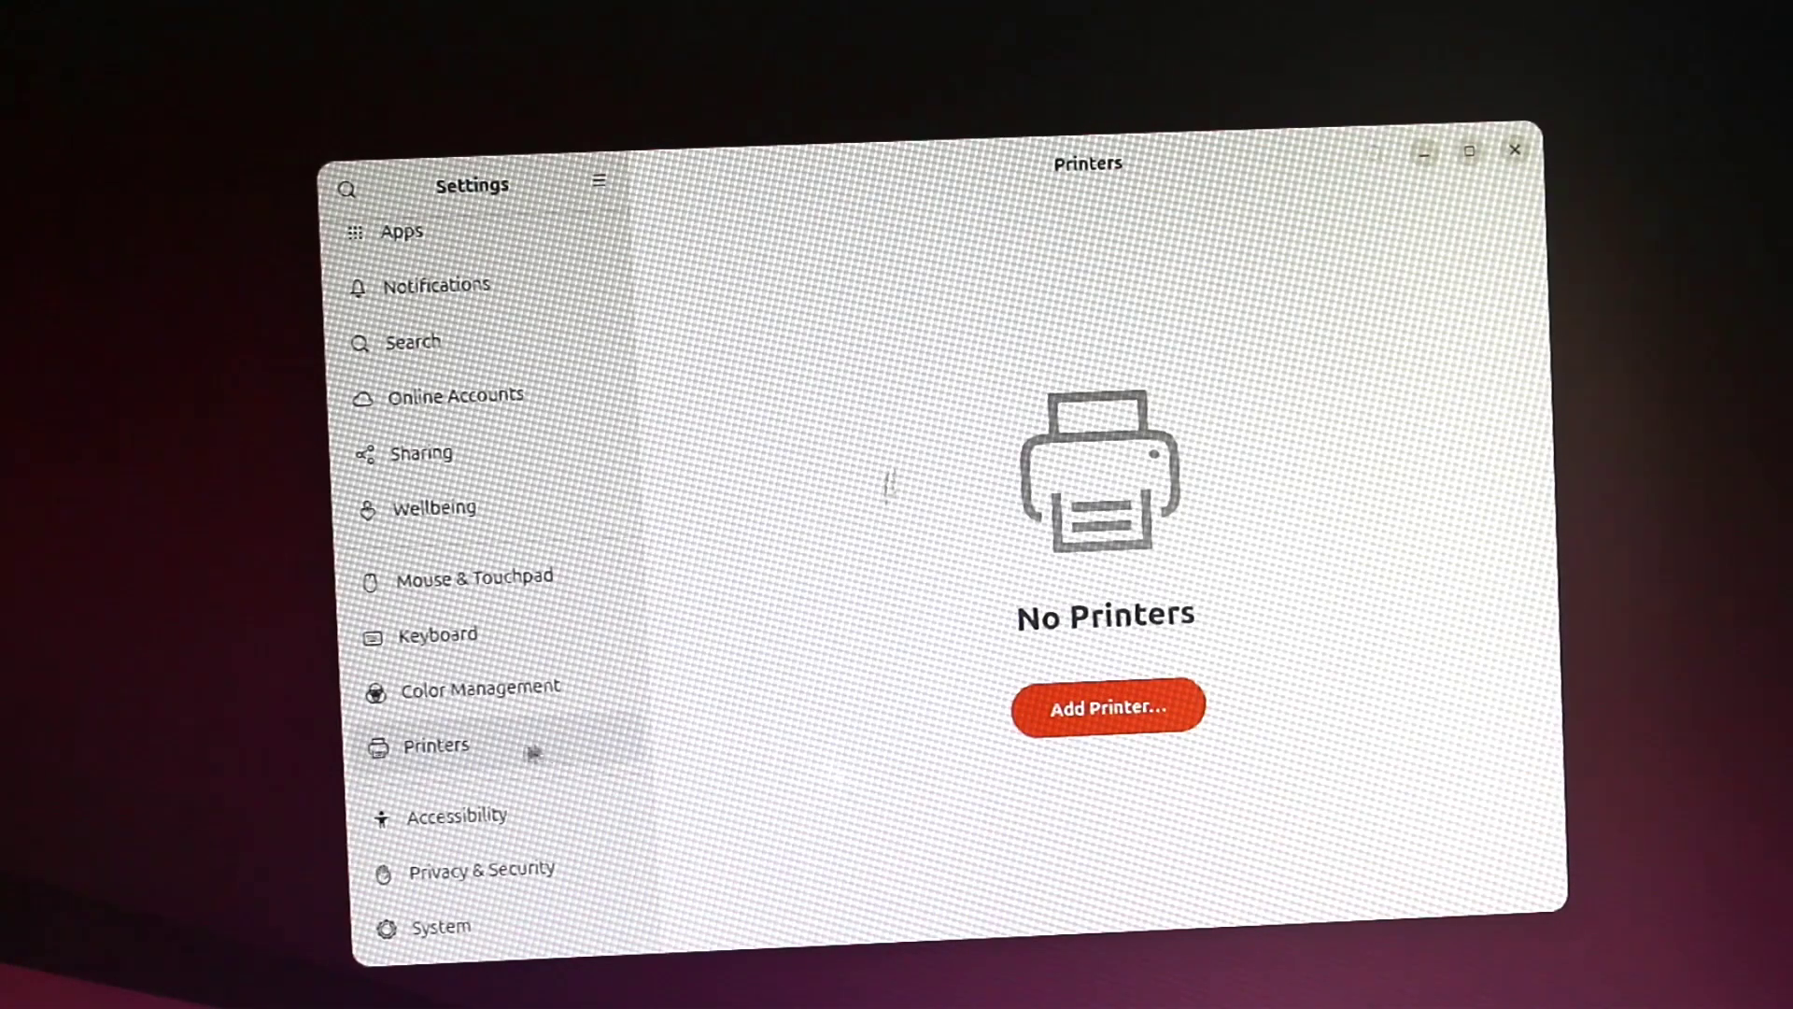
scroll(482, 758, "up", 10)
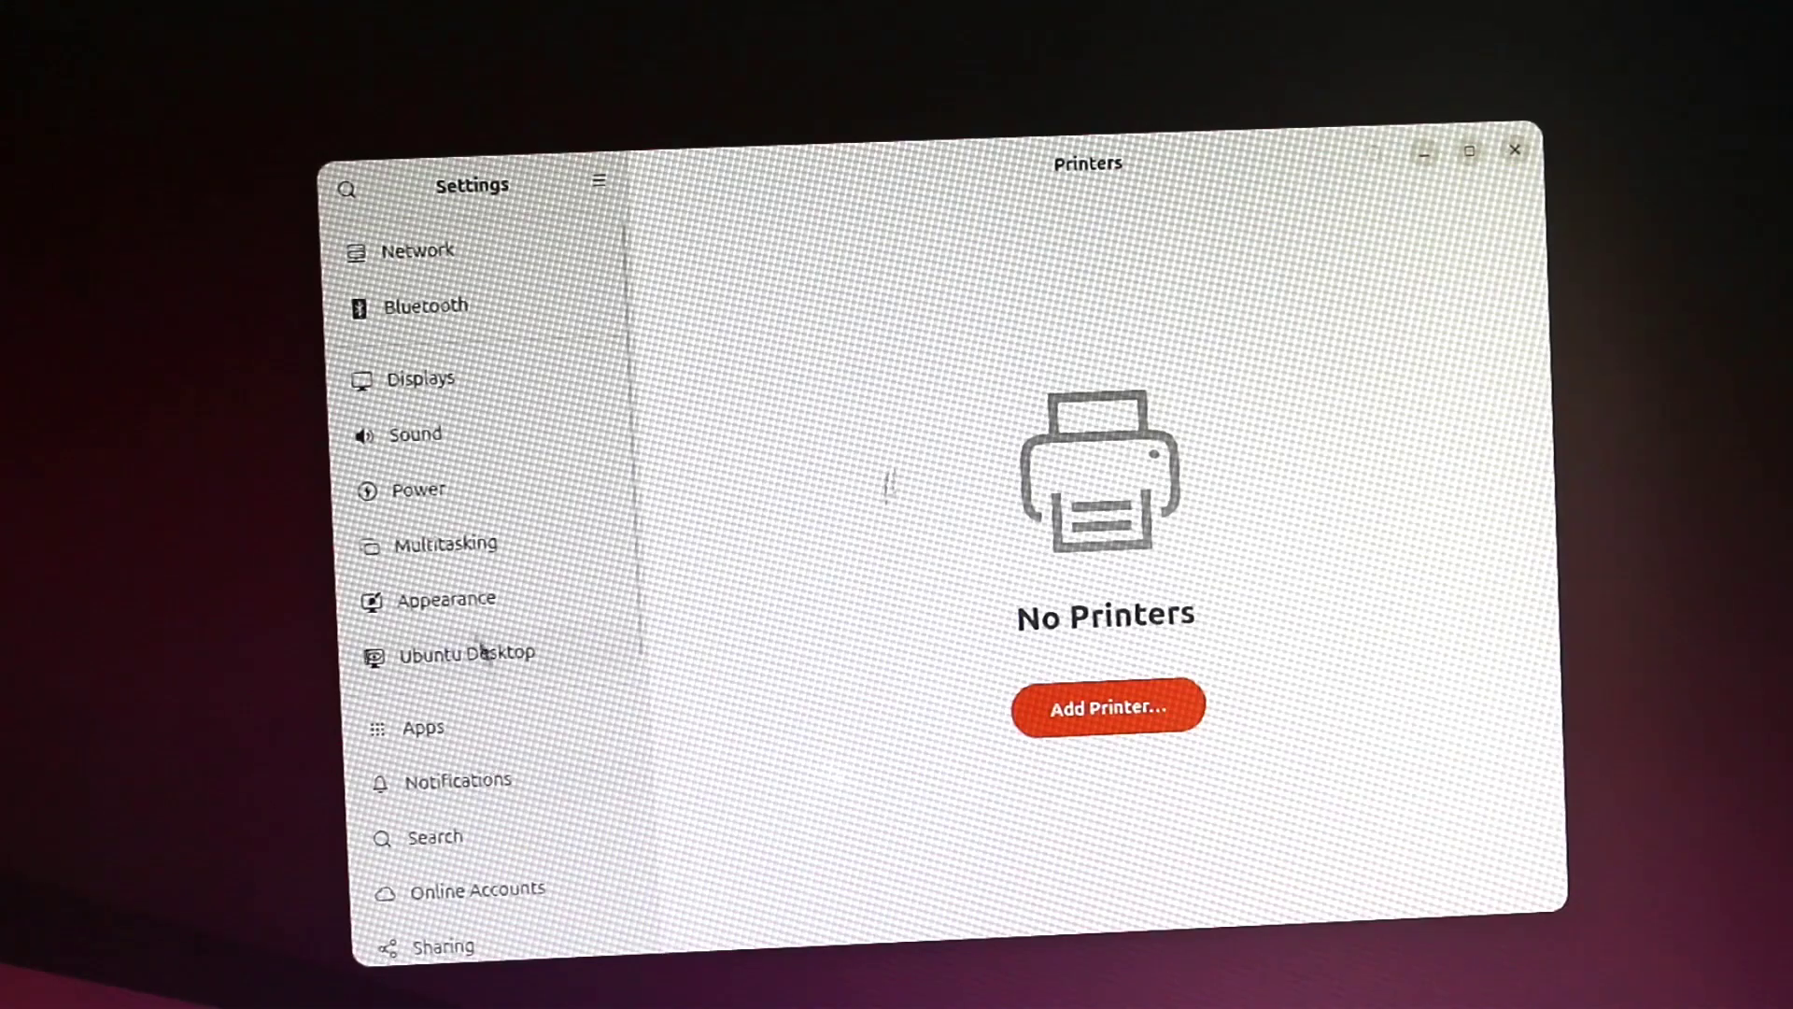
left_click(444, 488)
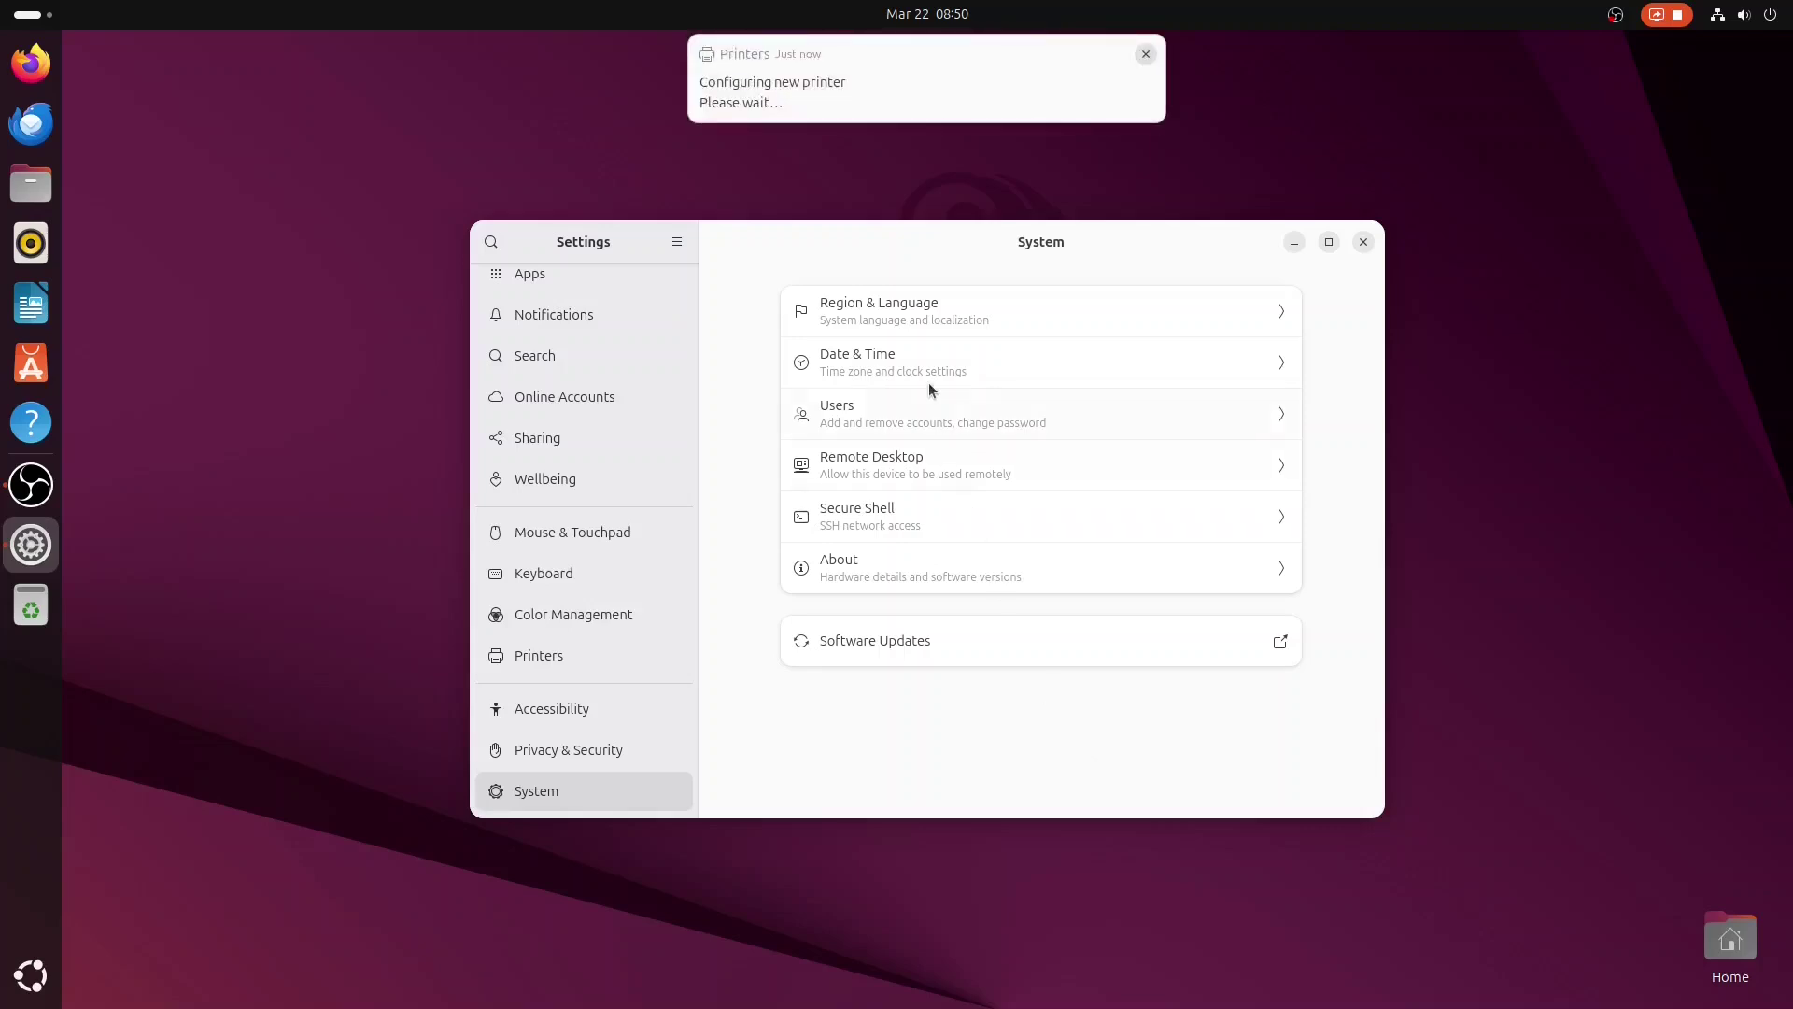
left_click(960, 88)
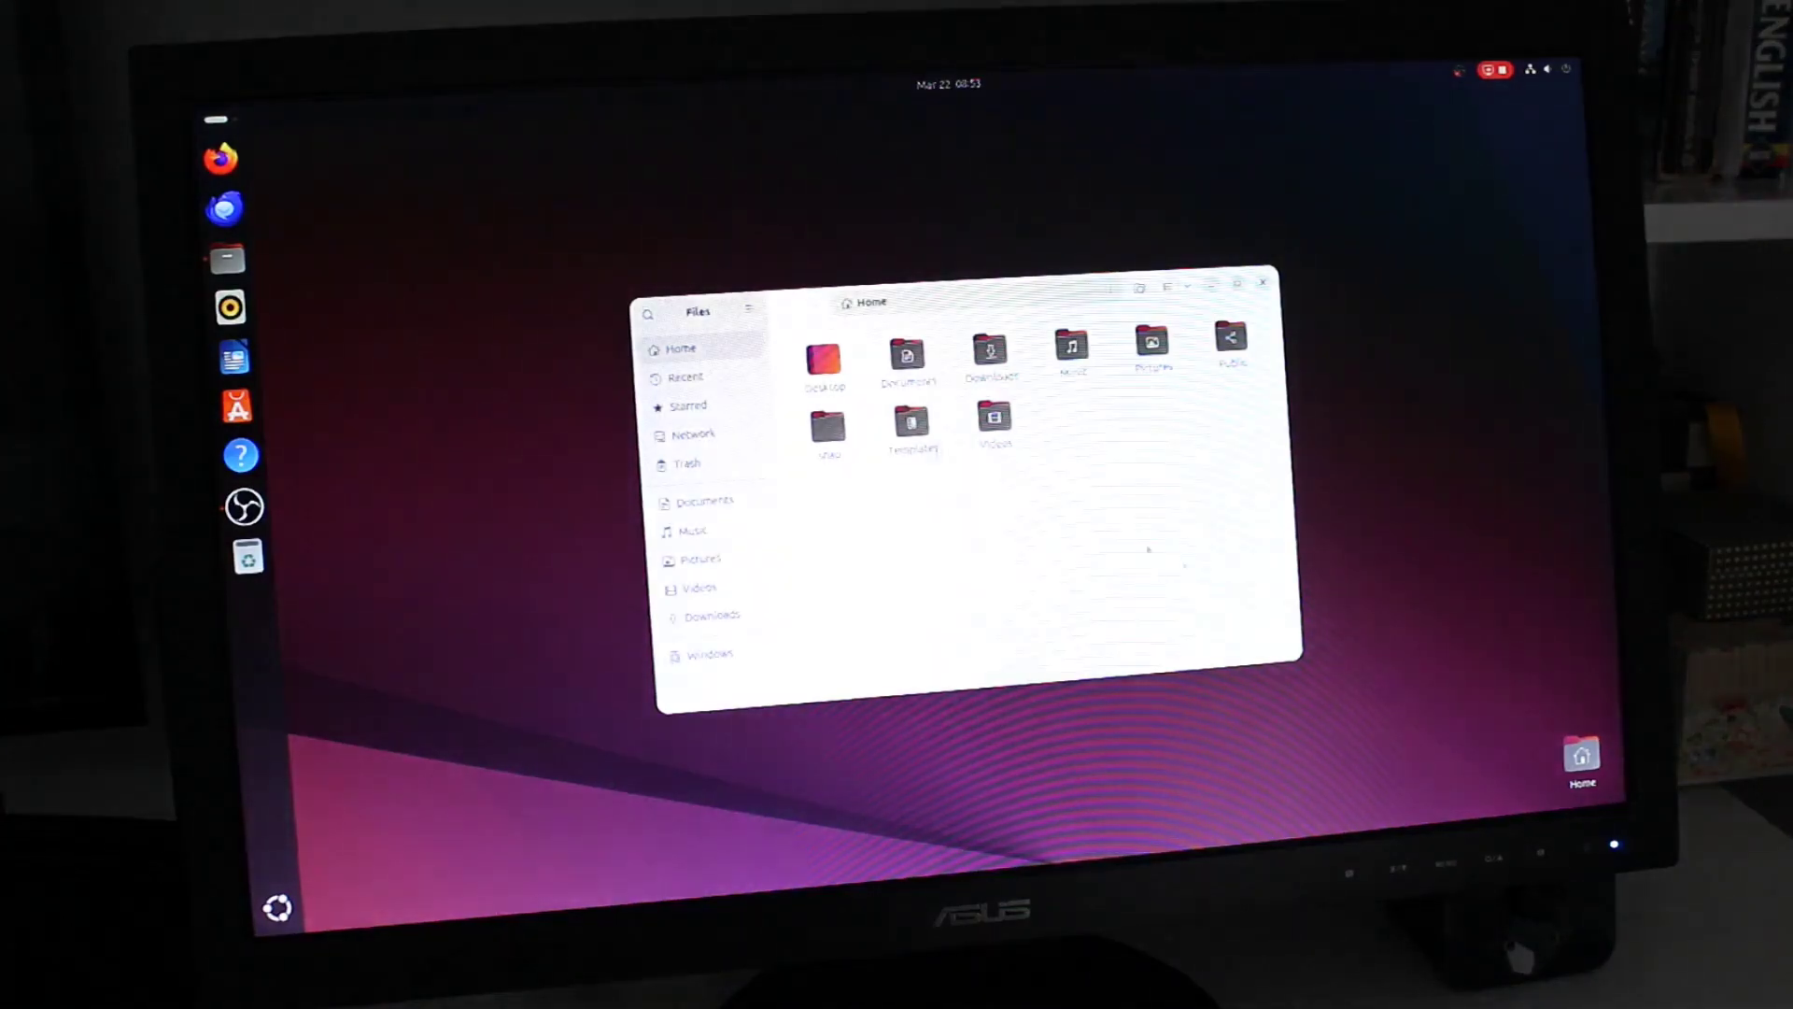
Cut TEST.odt from Documents and paste it into Downloads.
double_click(902, 360)
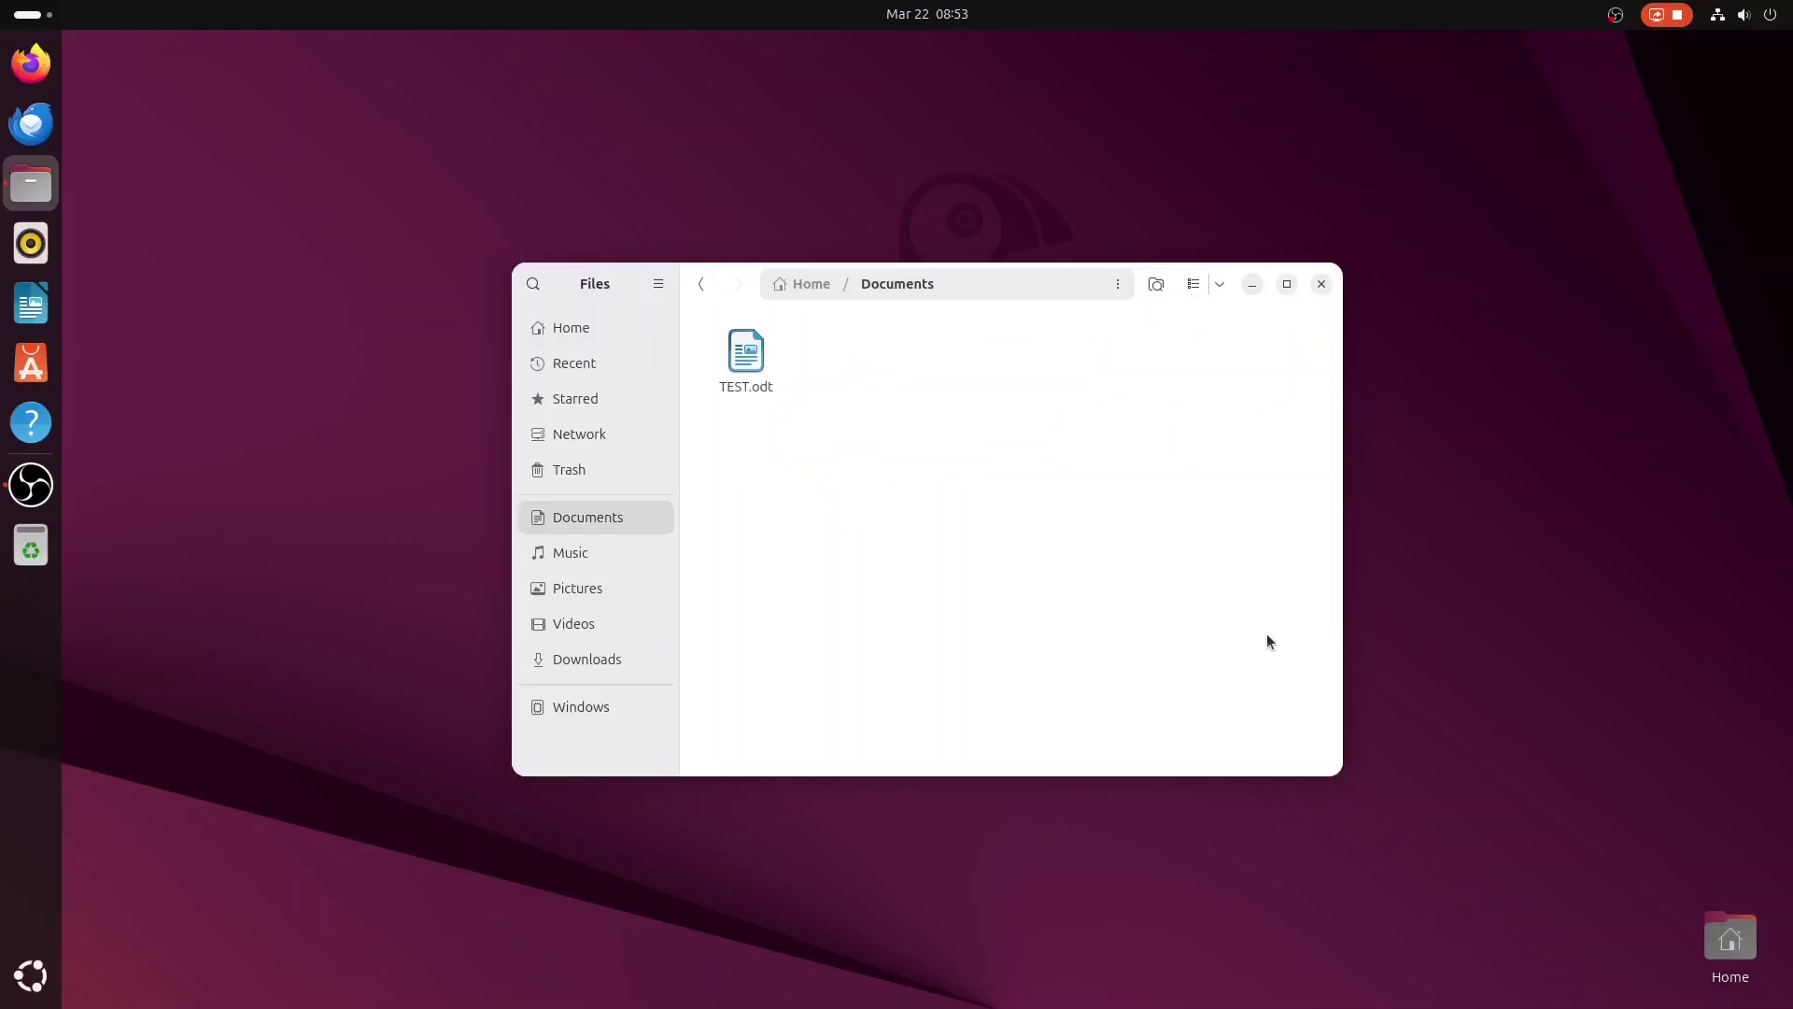
left_click(743, 364)
right_click(750, 360)
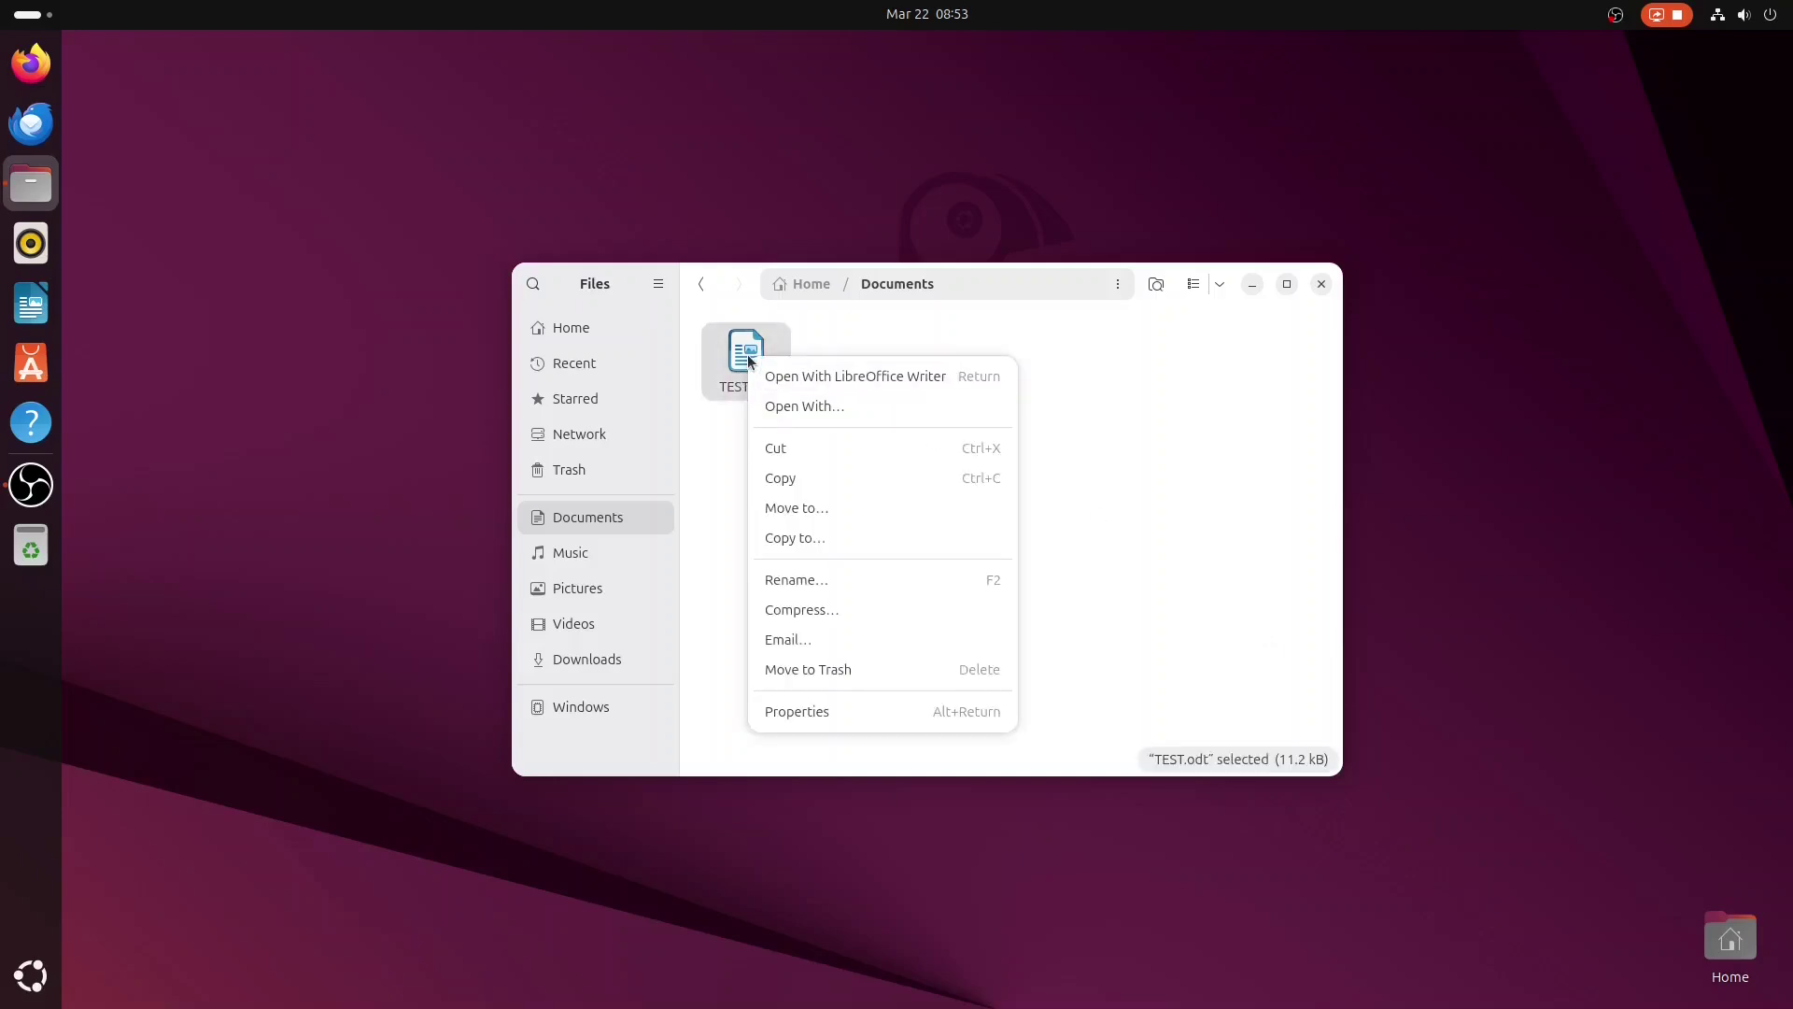
left_click(785, 449)
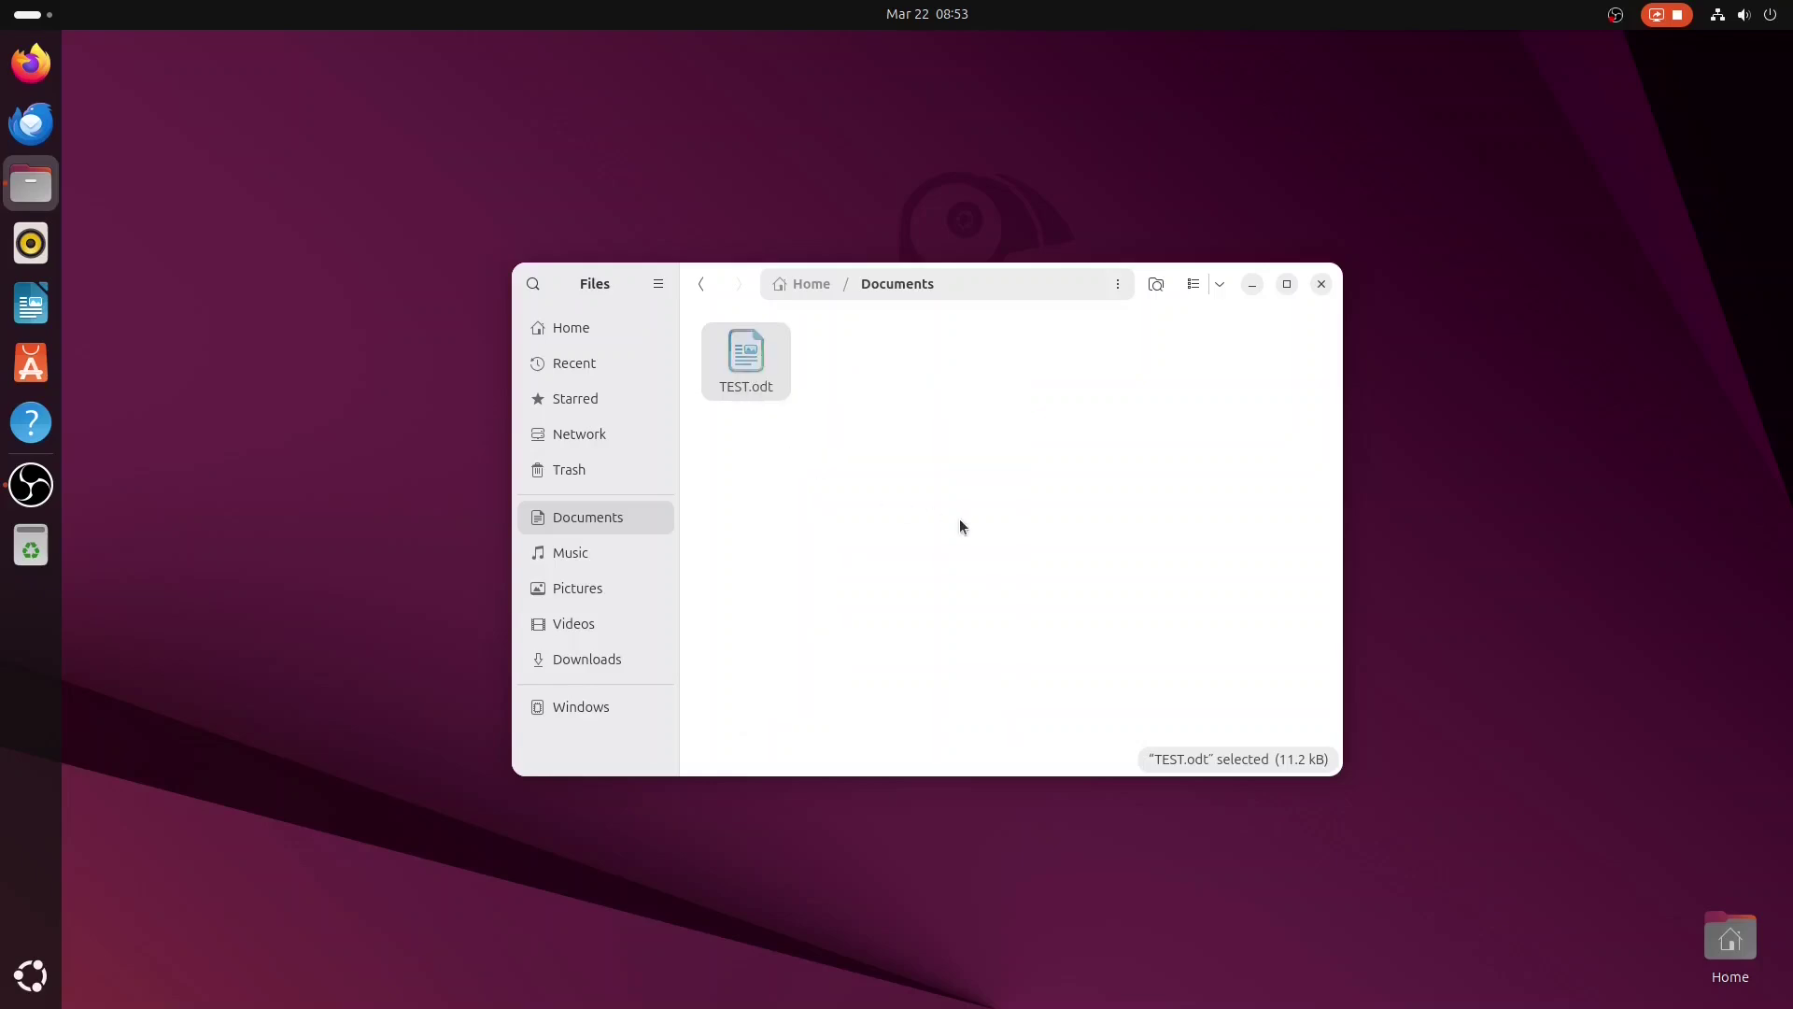
left_click(614, 658)
right_click(938, 405)
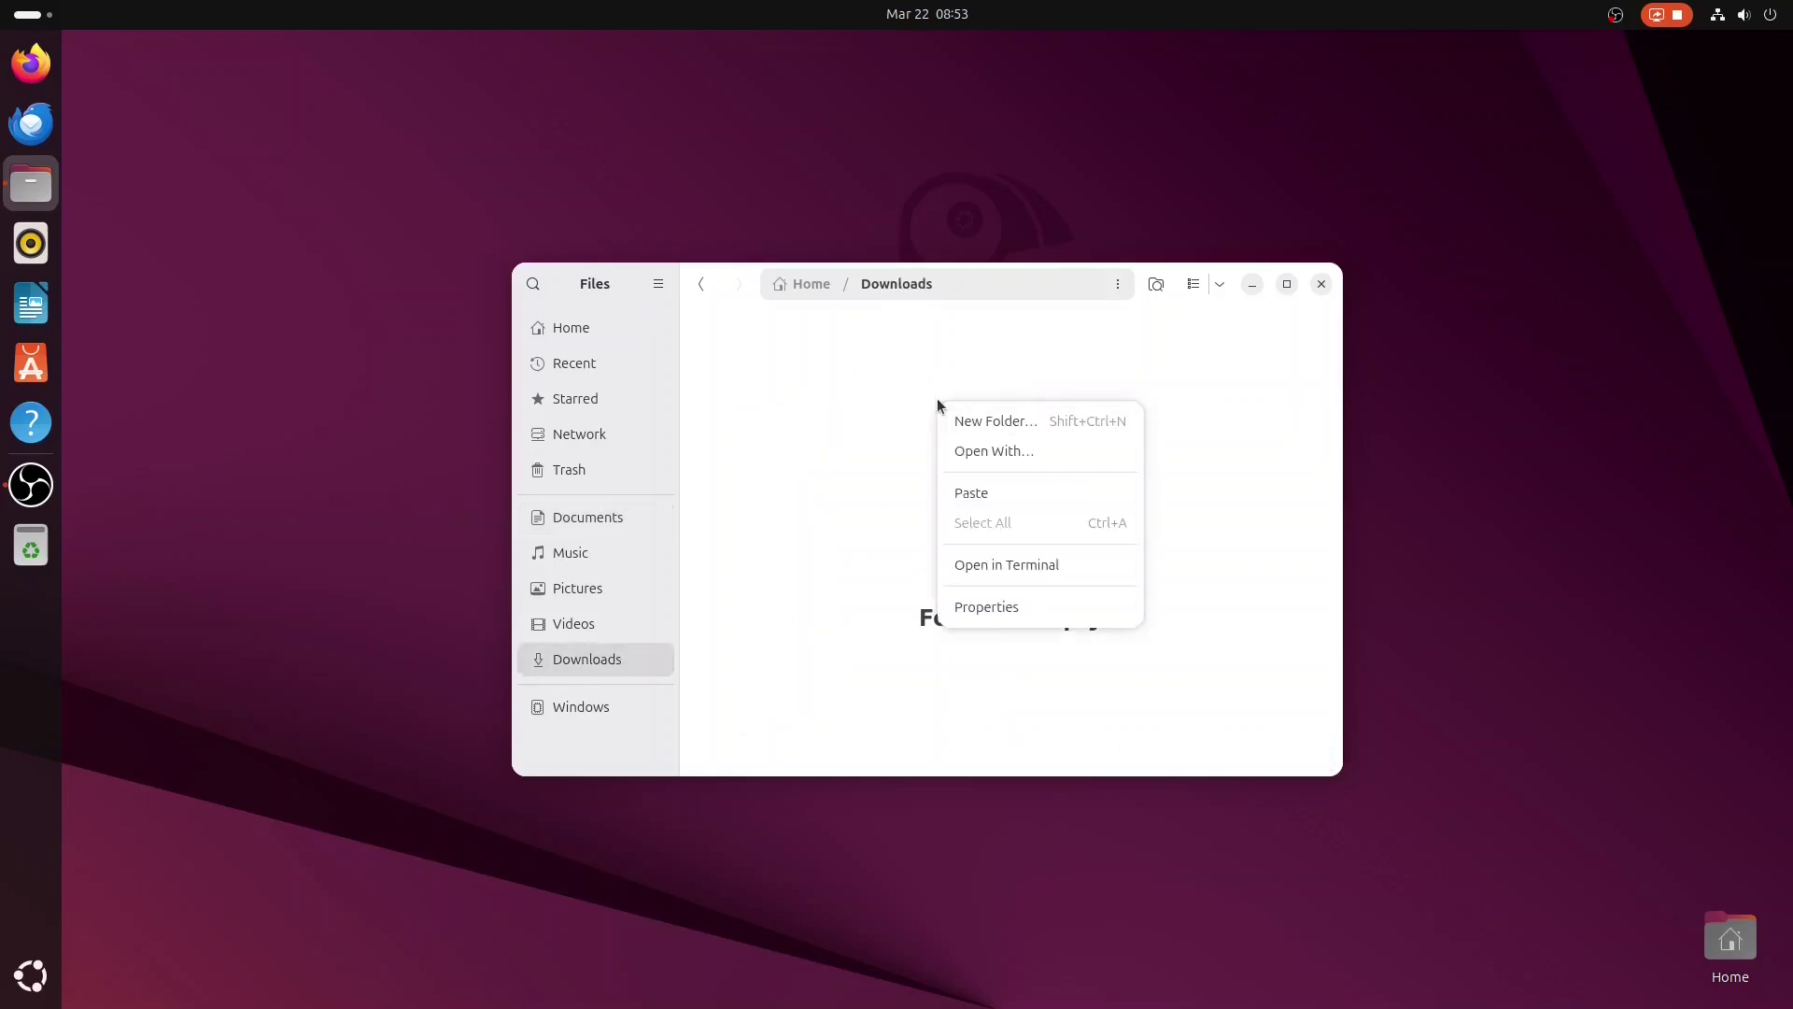
left_click(976, 492)
left_click(1068, 570)
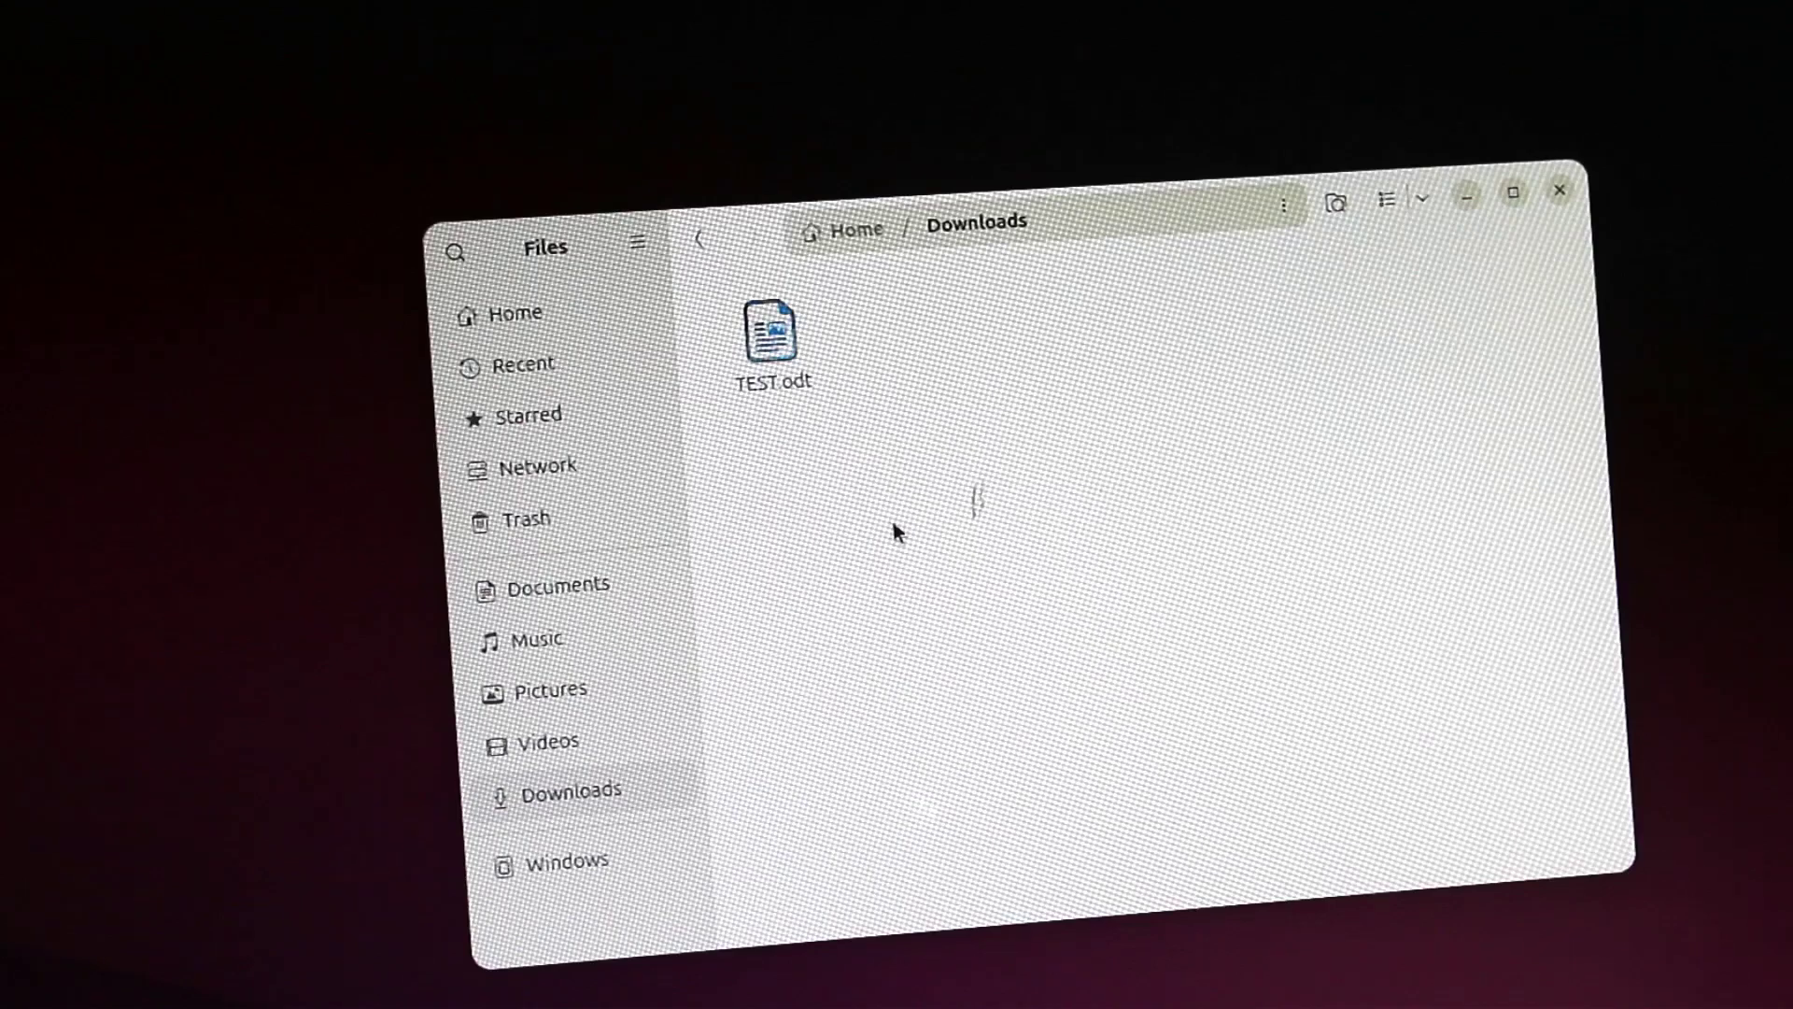
Move TEST.odt back from Downloads into Documents, then return to the Home folder.
right_click(758, 349)
left_click(820, 477)
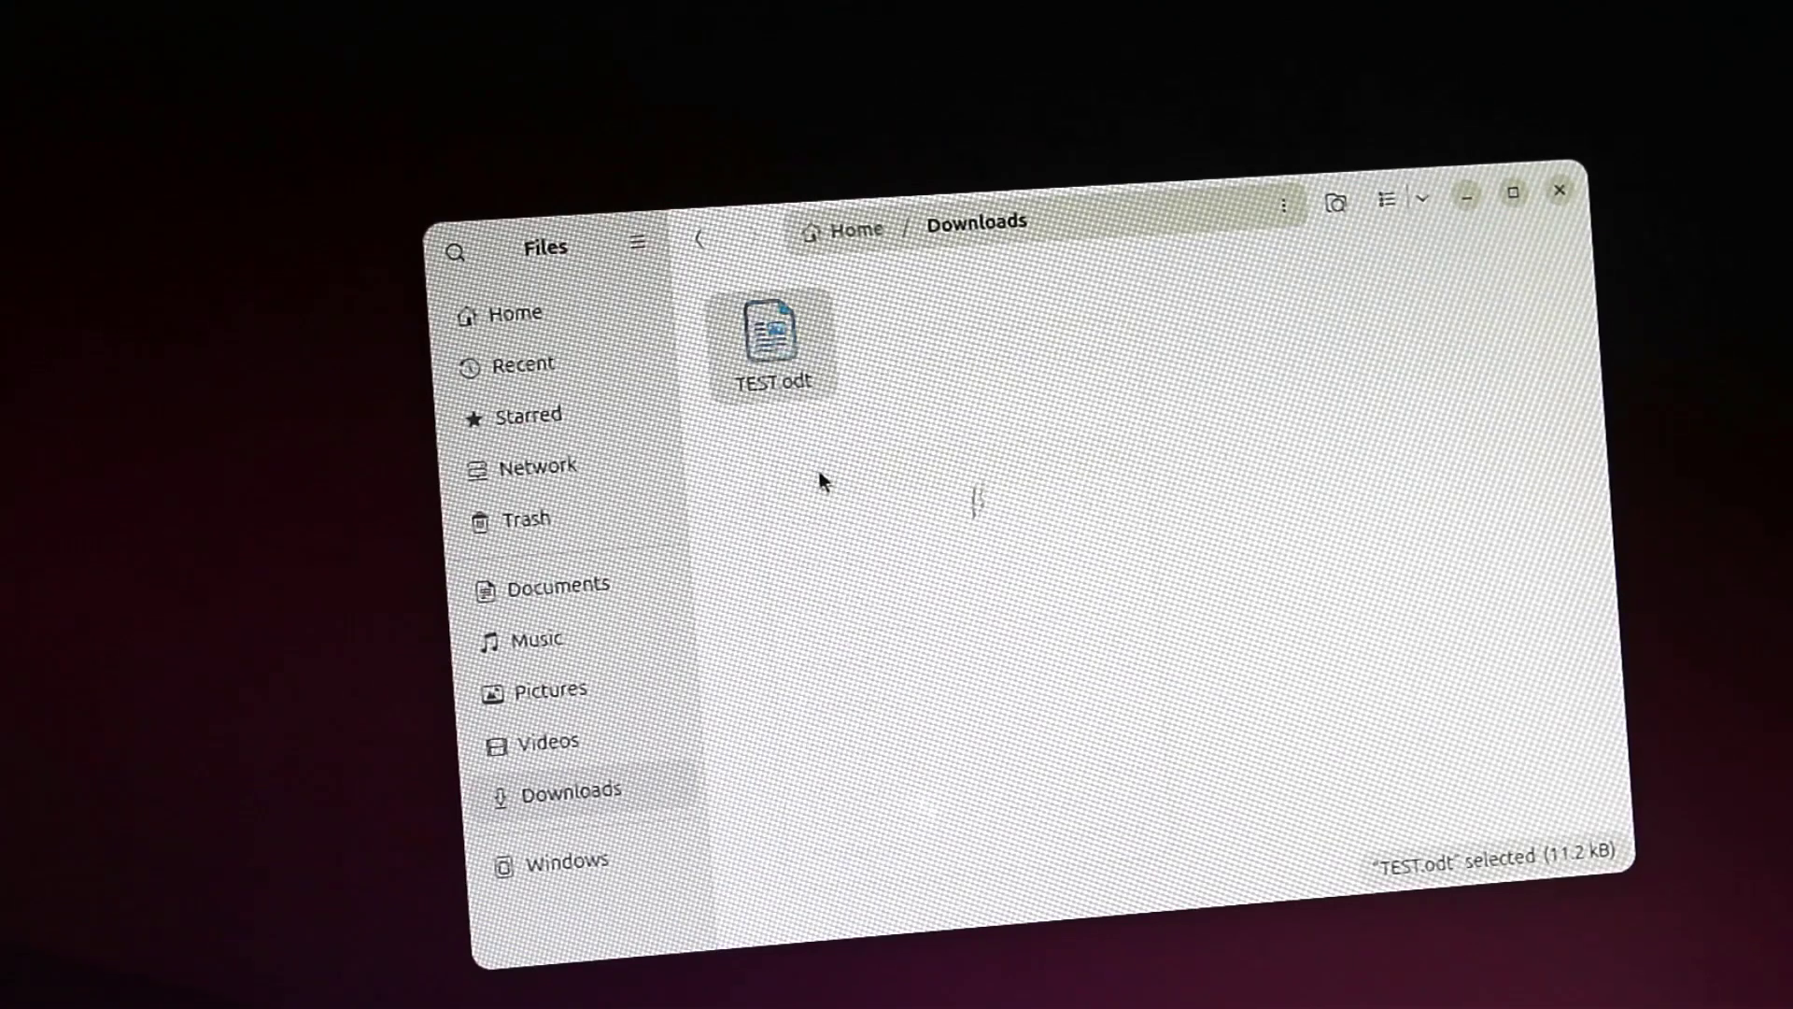
left_click(570, 589)
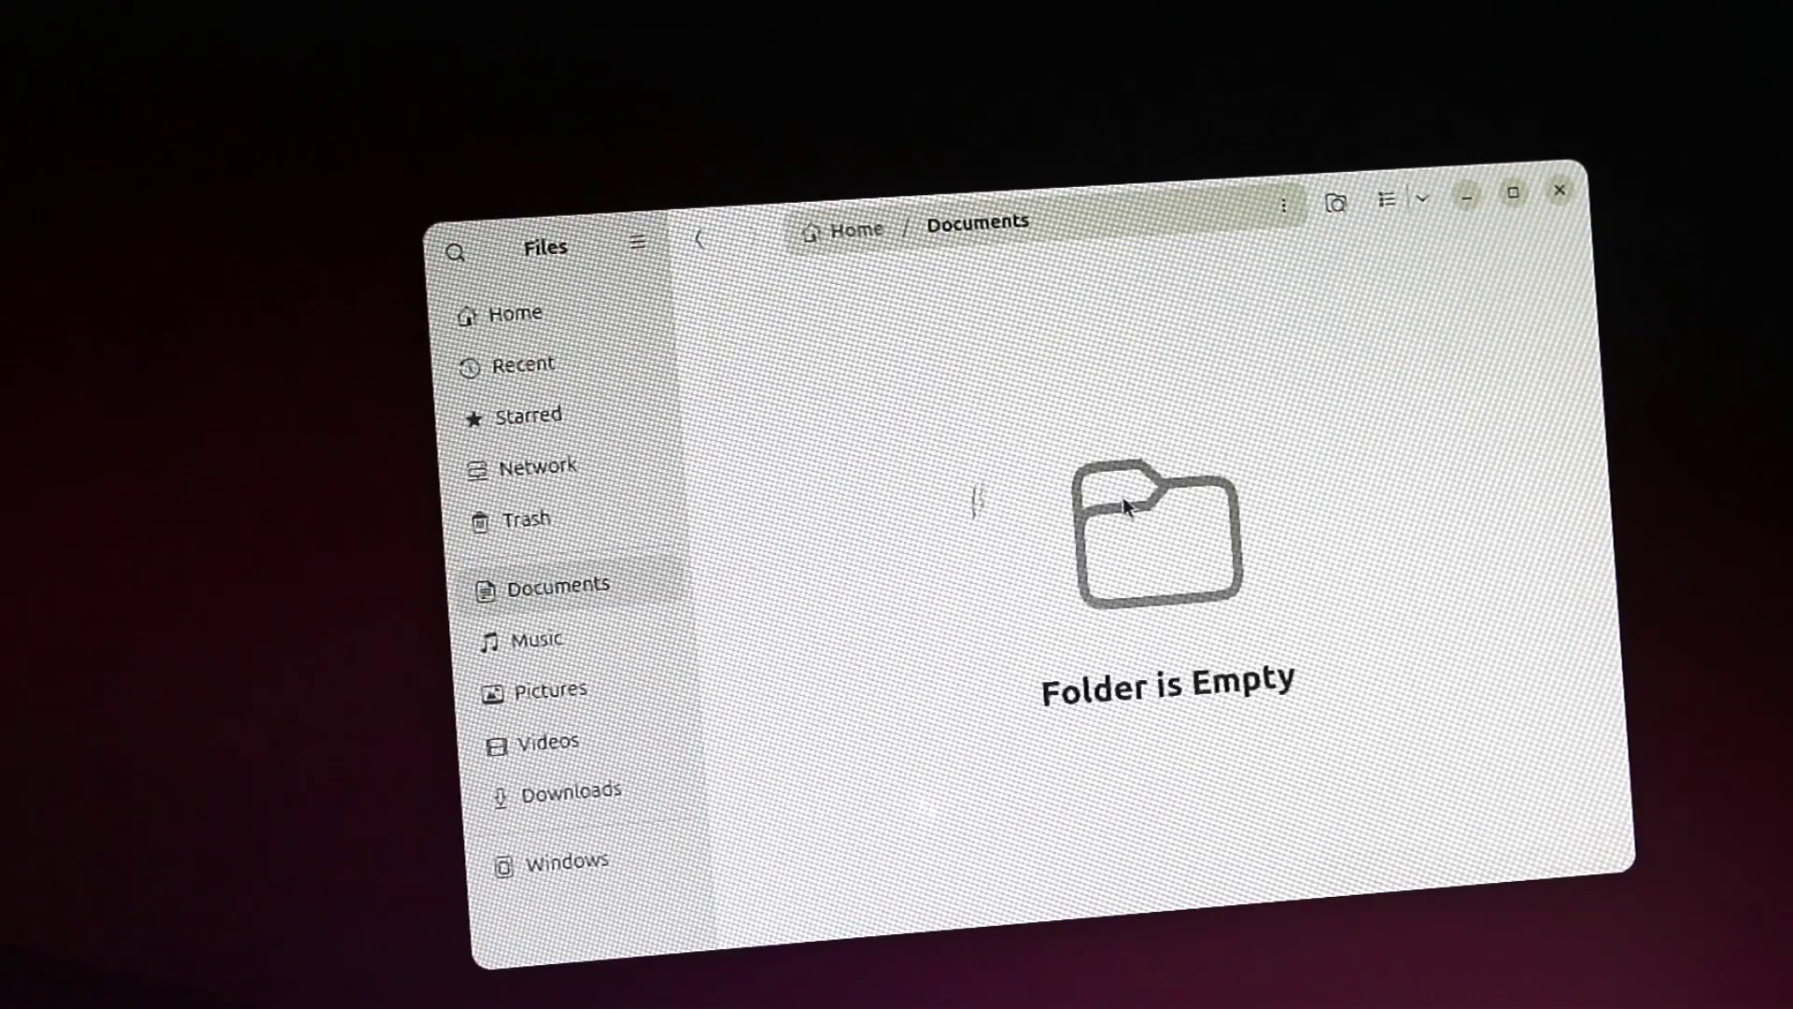
right_click(1119, 364)
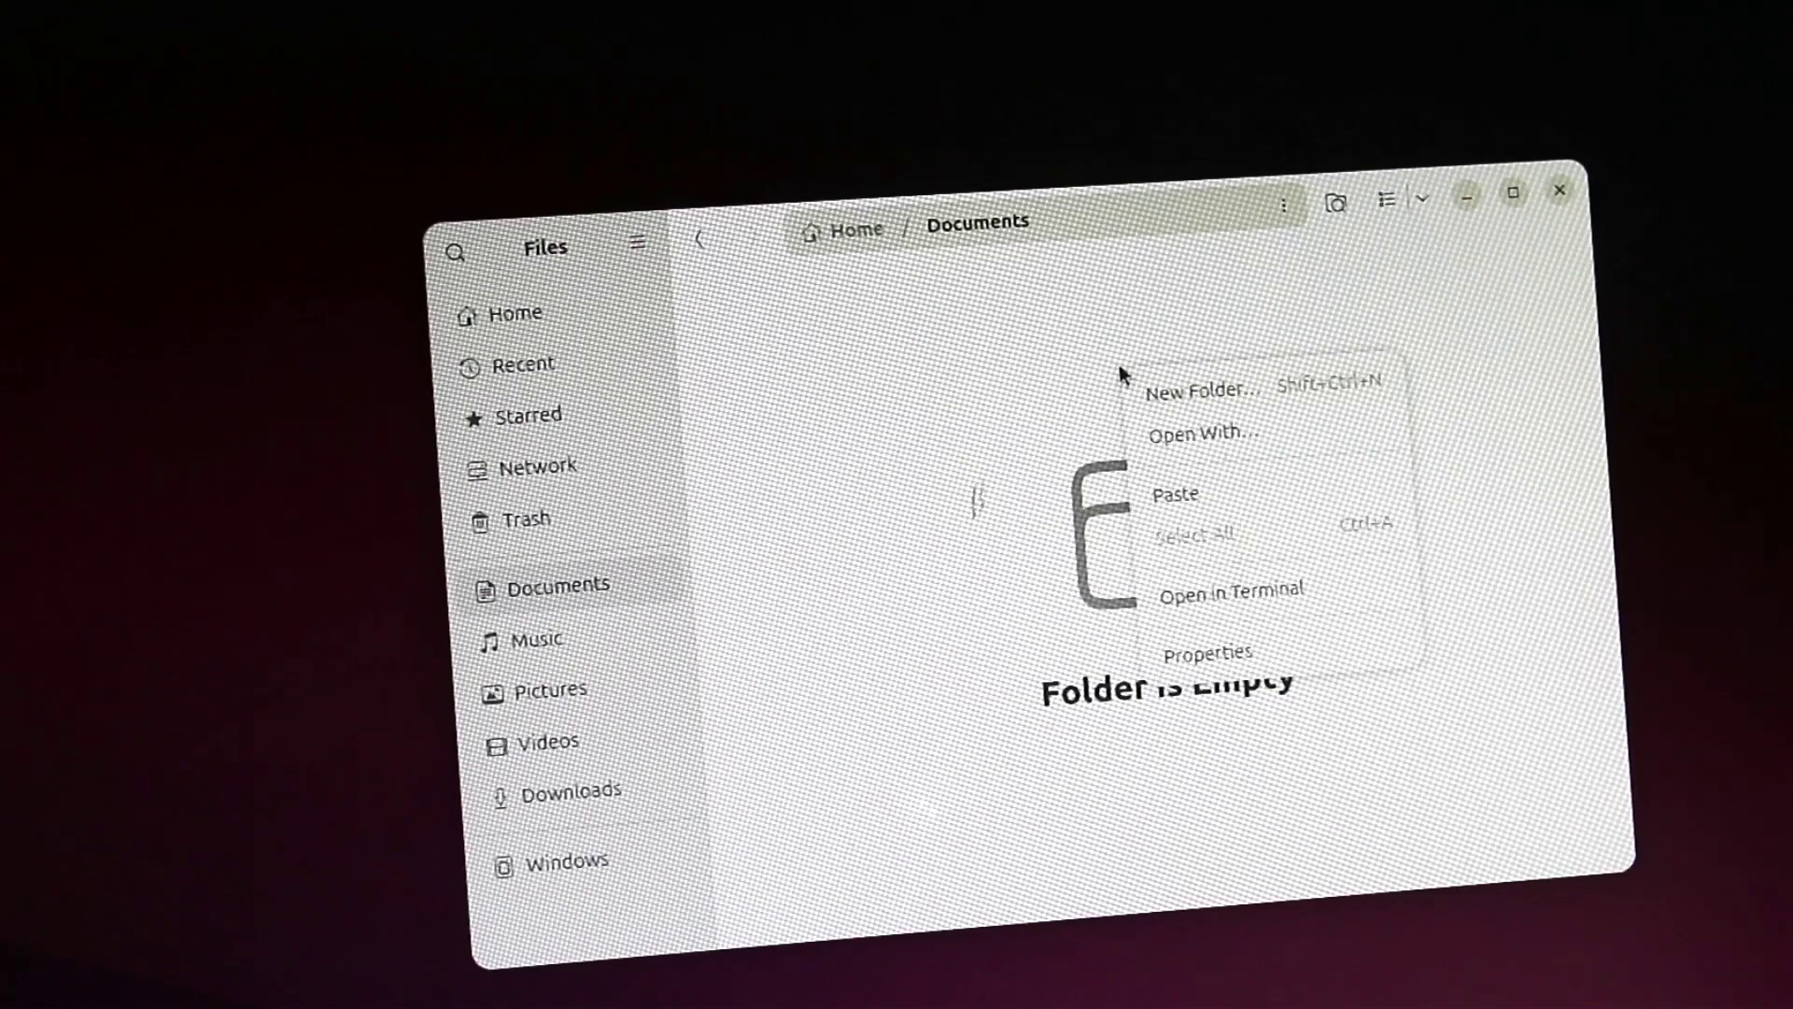
left_click(1180, 493)
left_click(1375, 512)
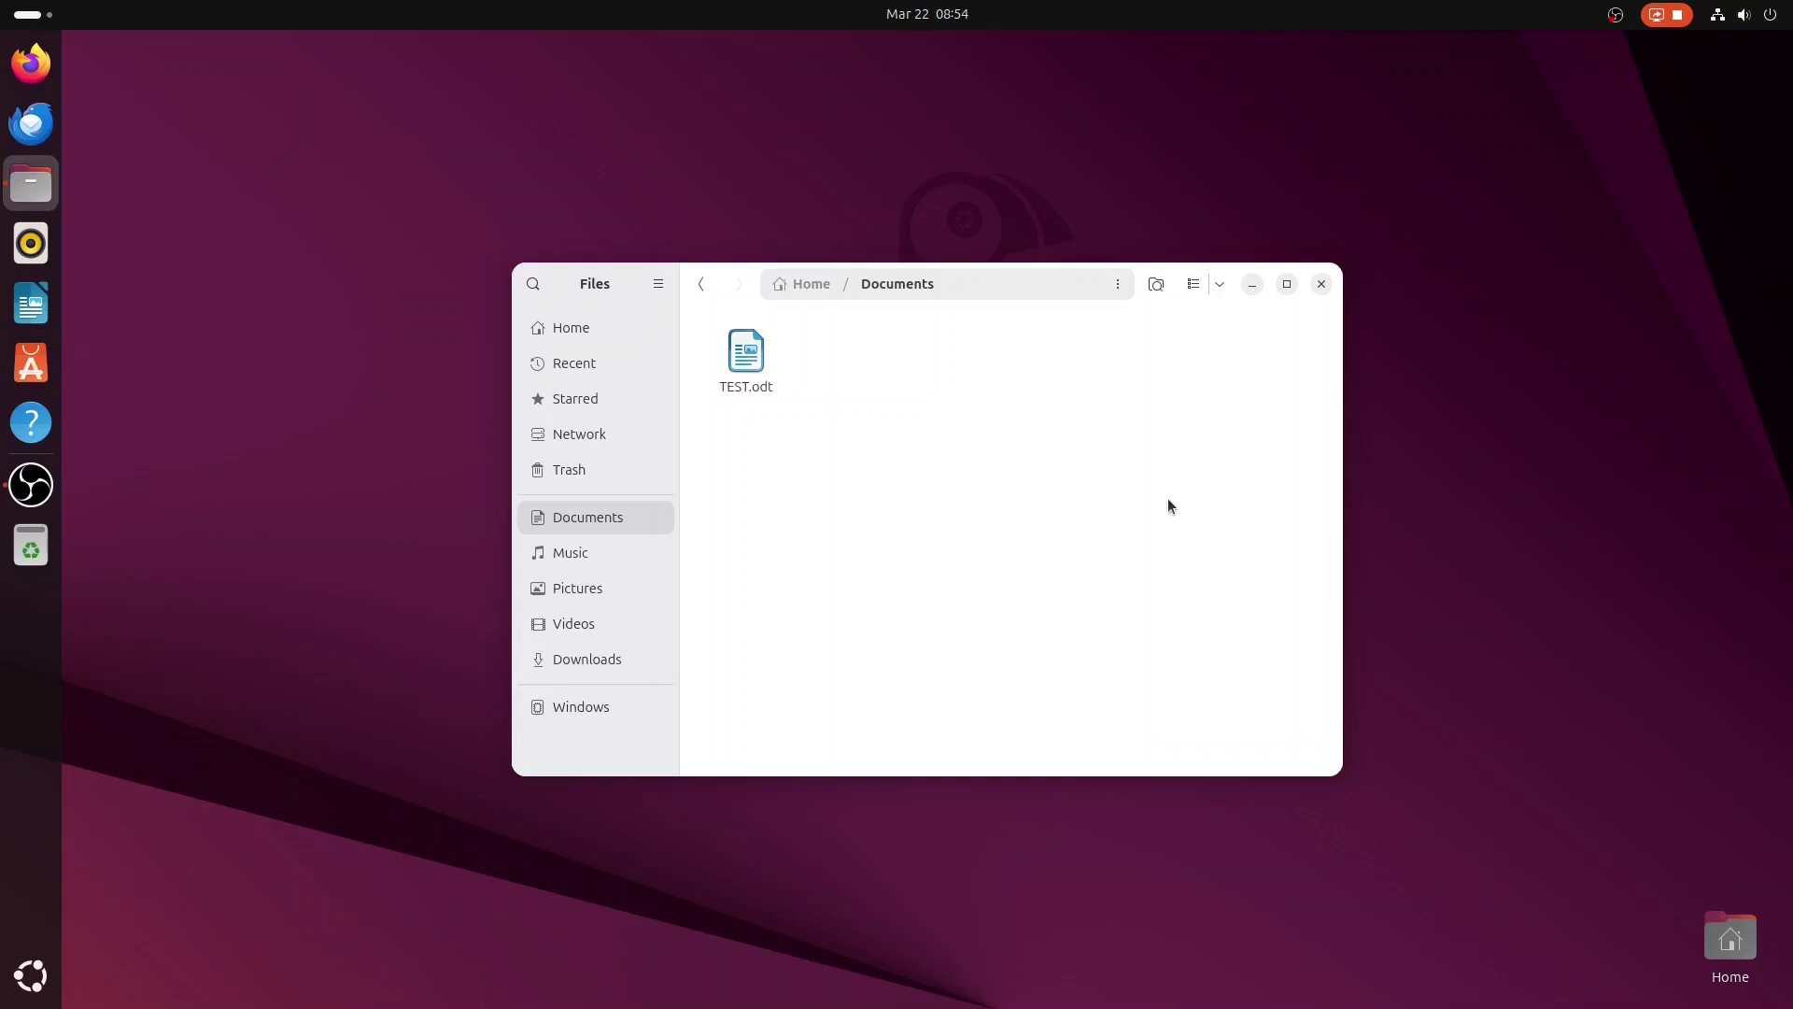
left_click(605, 328)
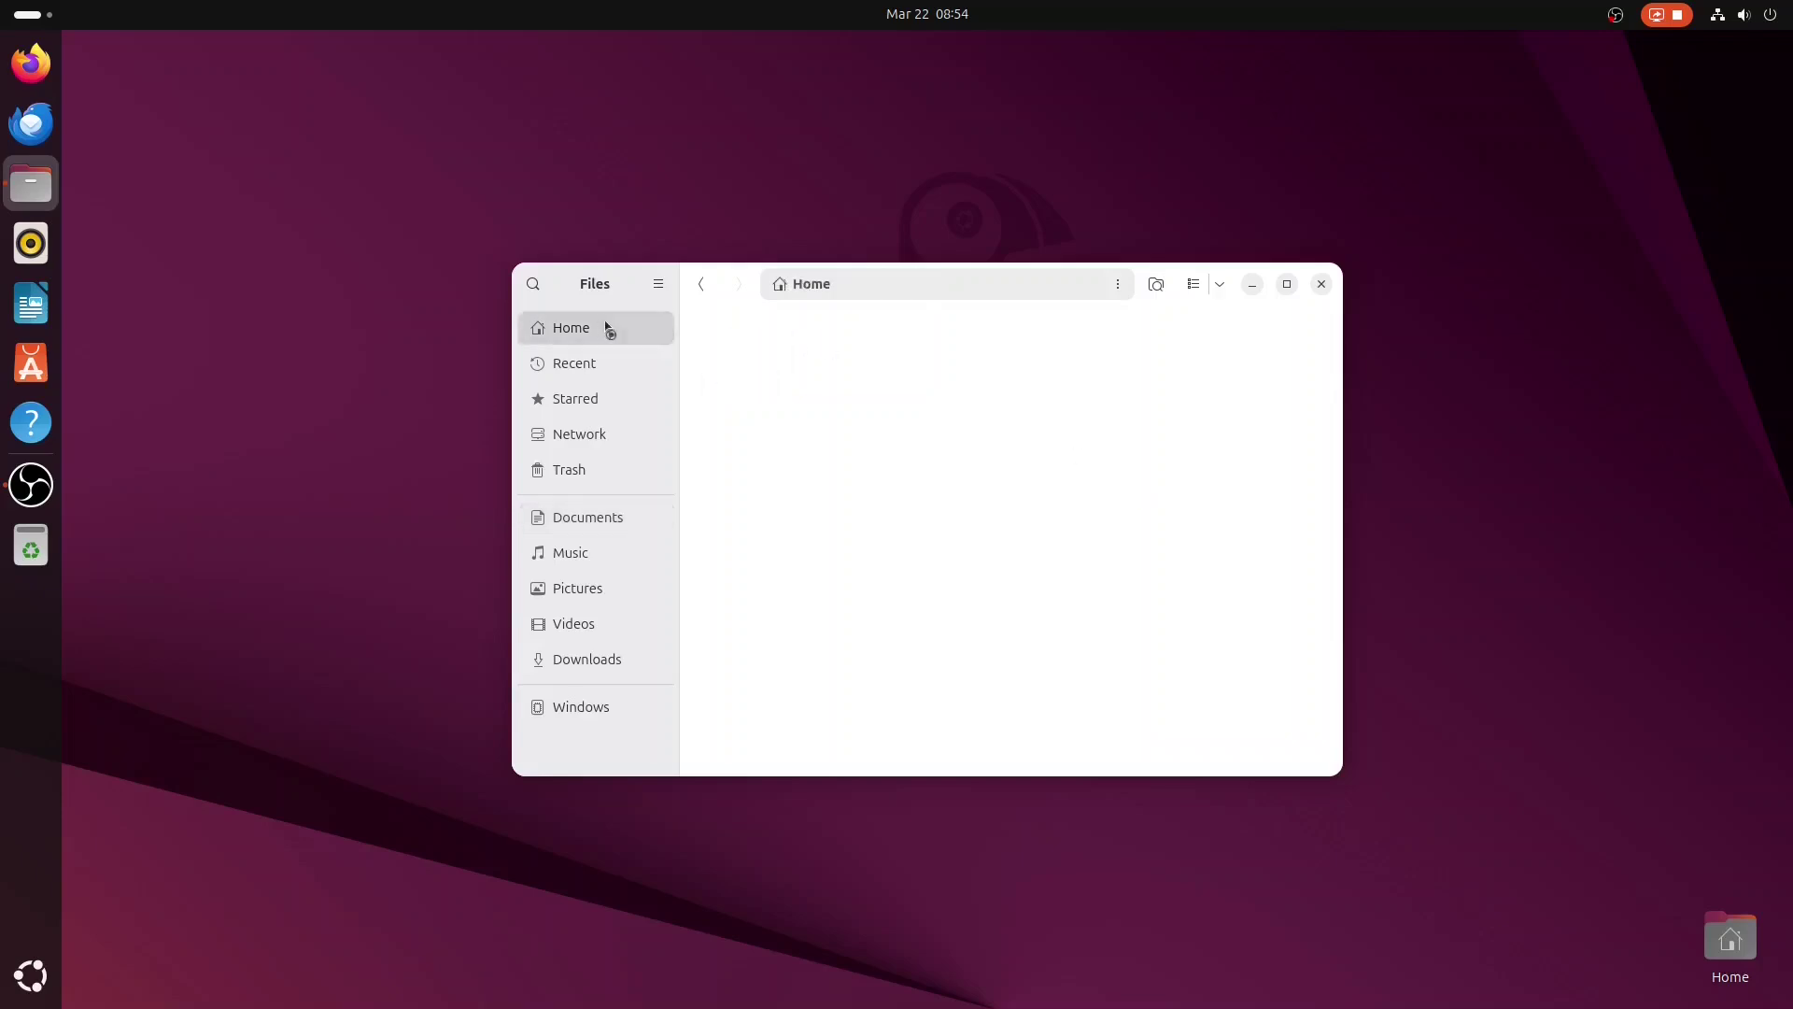
left_click(1107, 588)
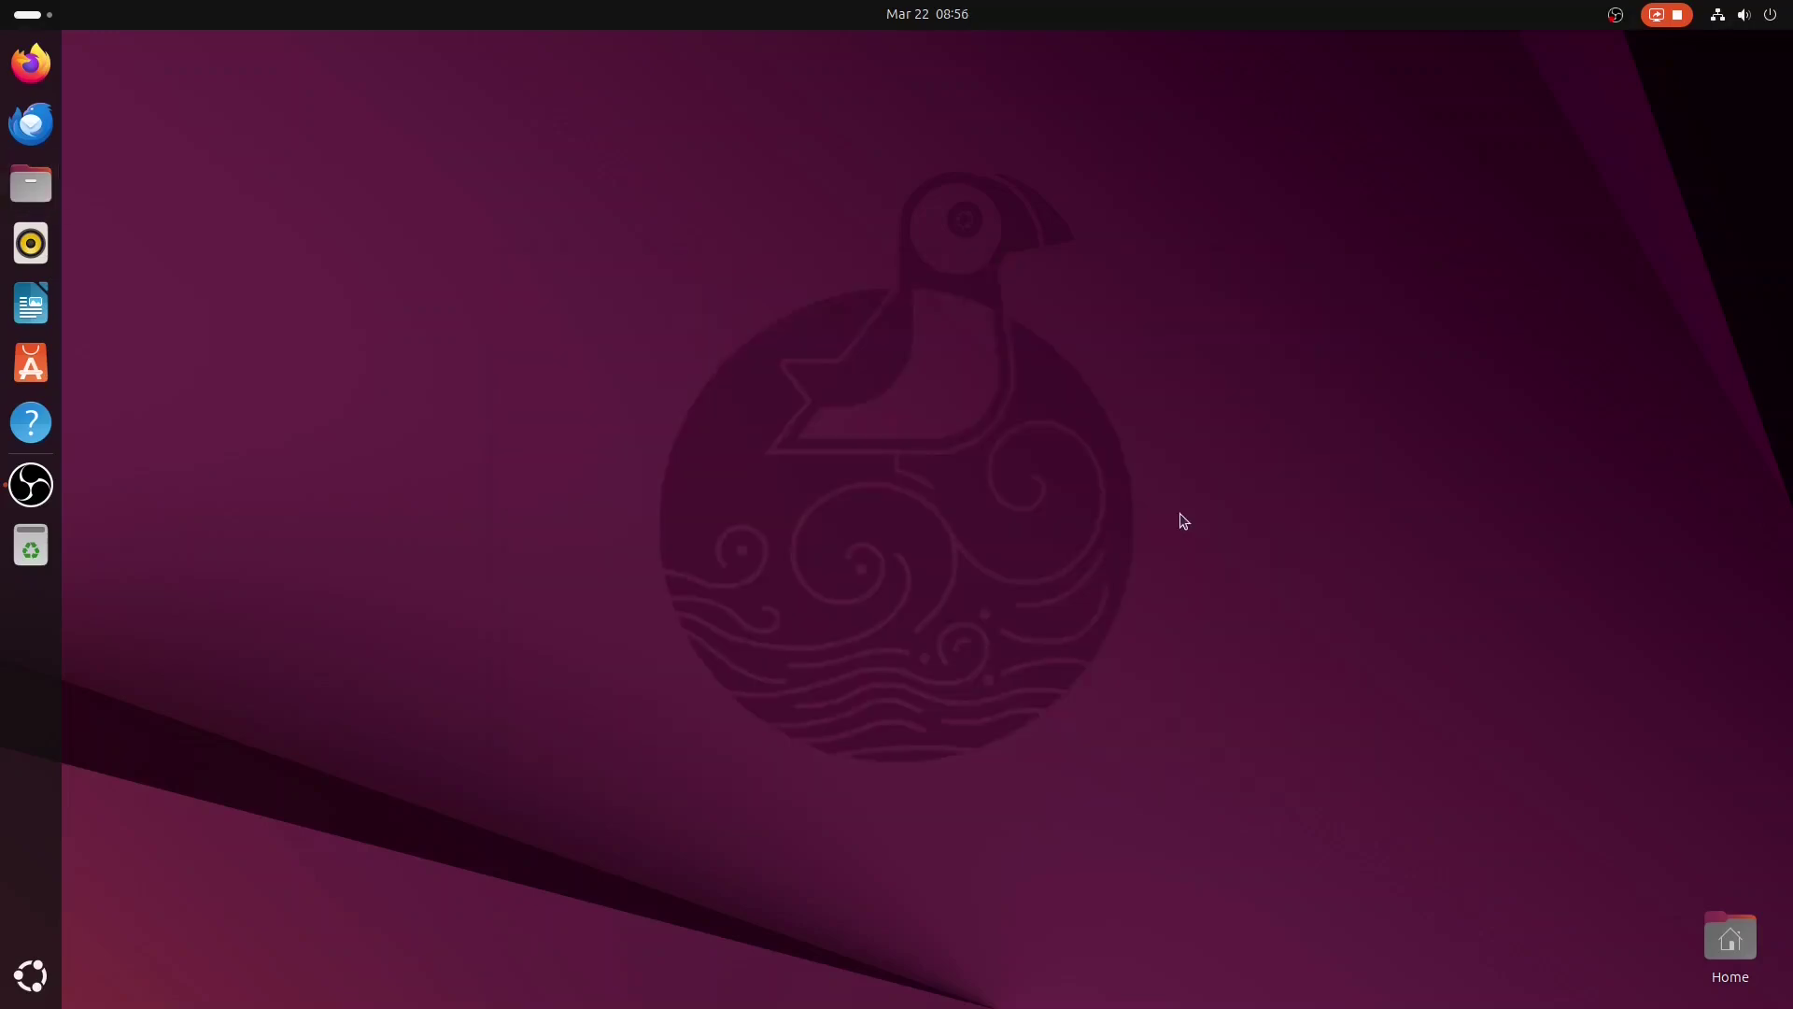
Launch Text Editor from the second app page, quit it with Ctrl+Q, then open Files on Home.
left_click(31, 975)
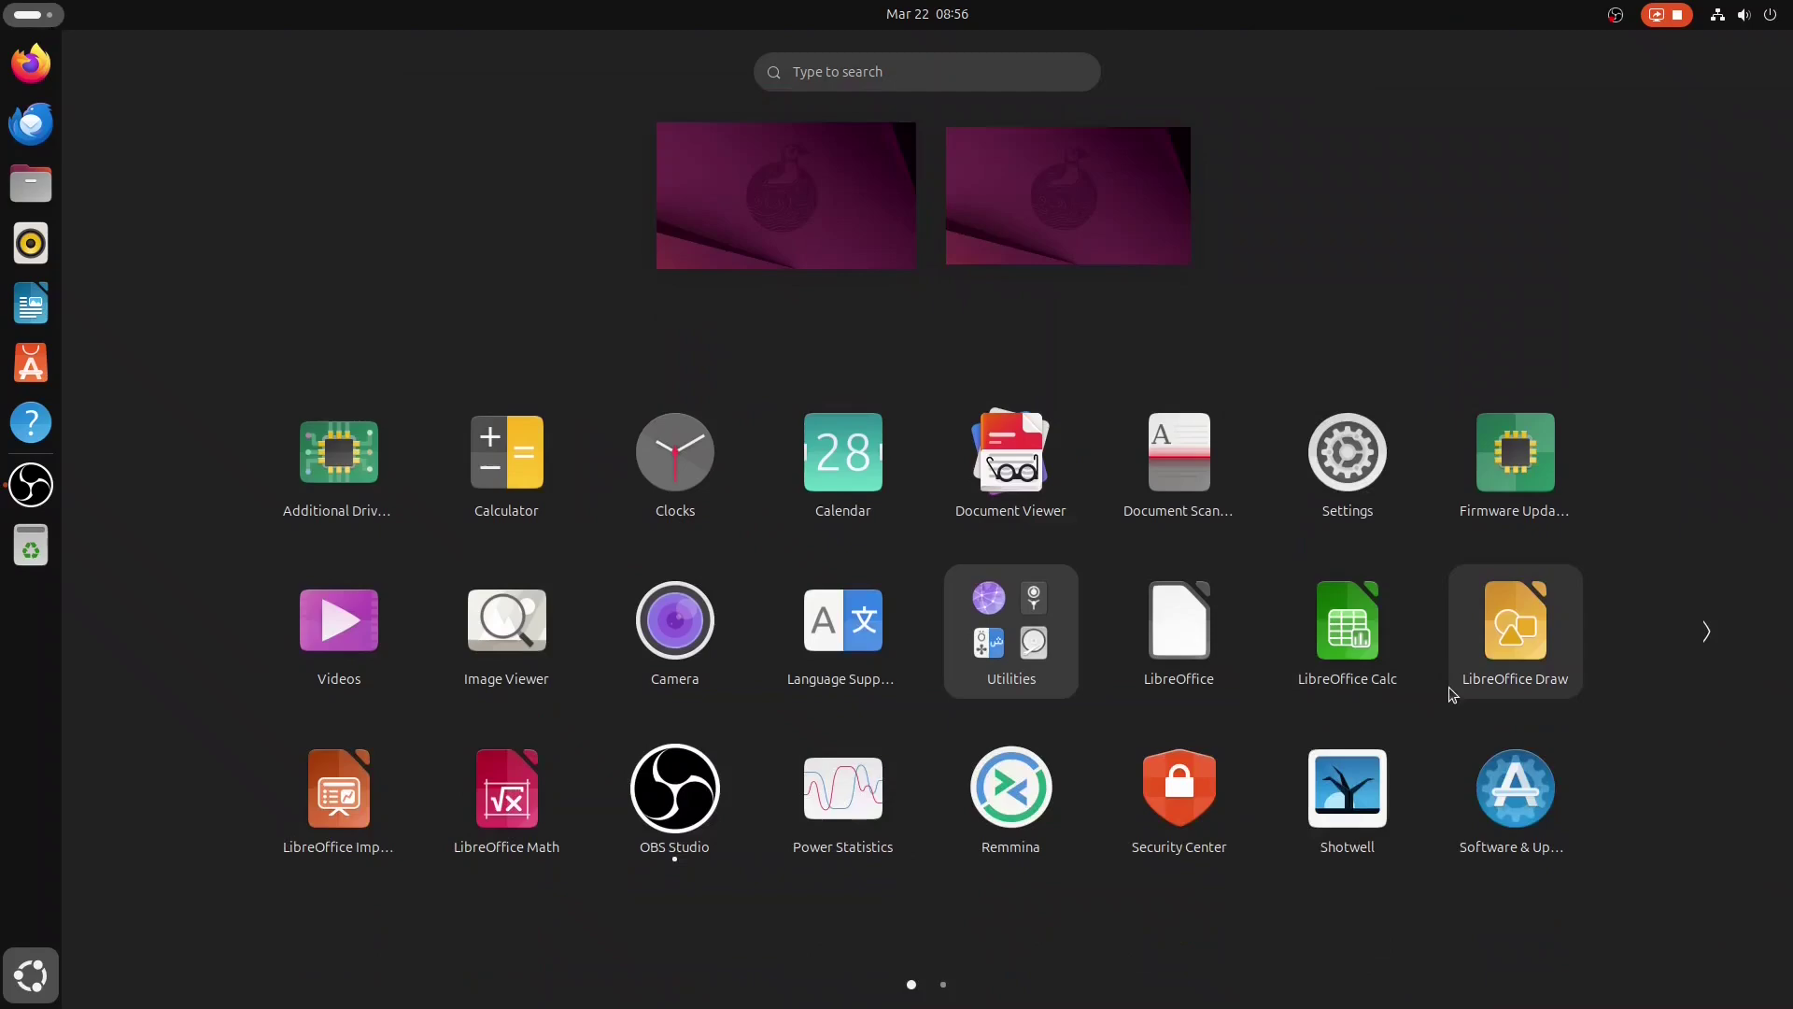
scroll(1452, 694, "down", 1)
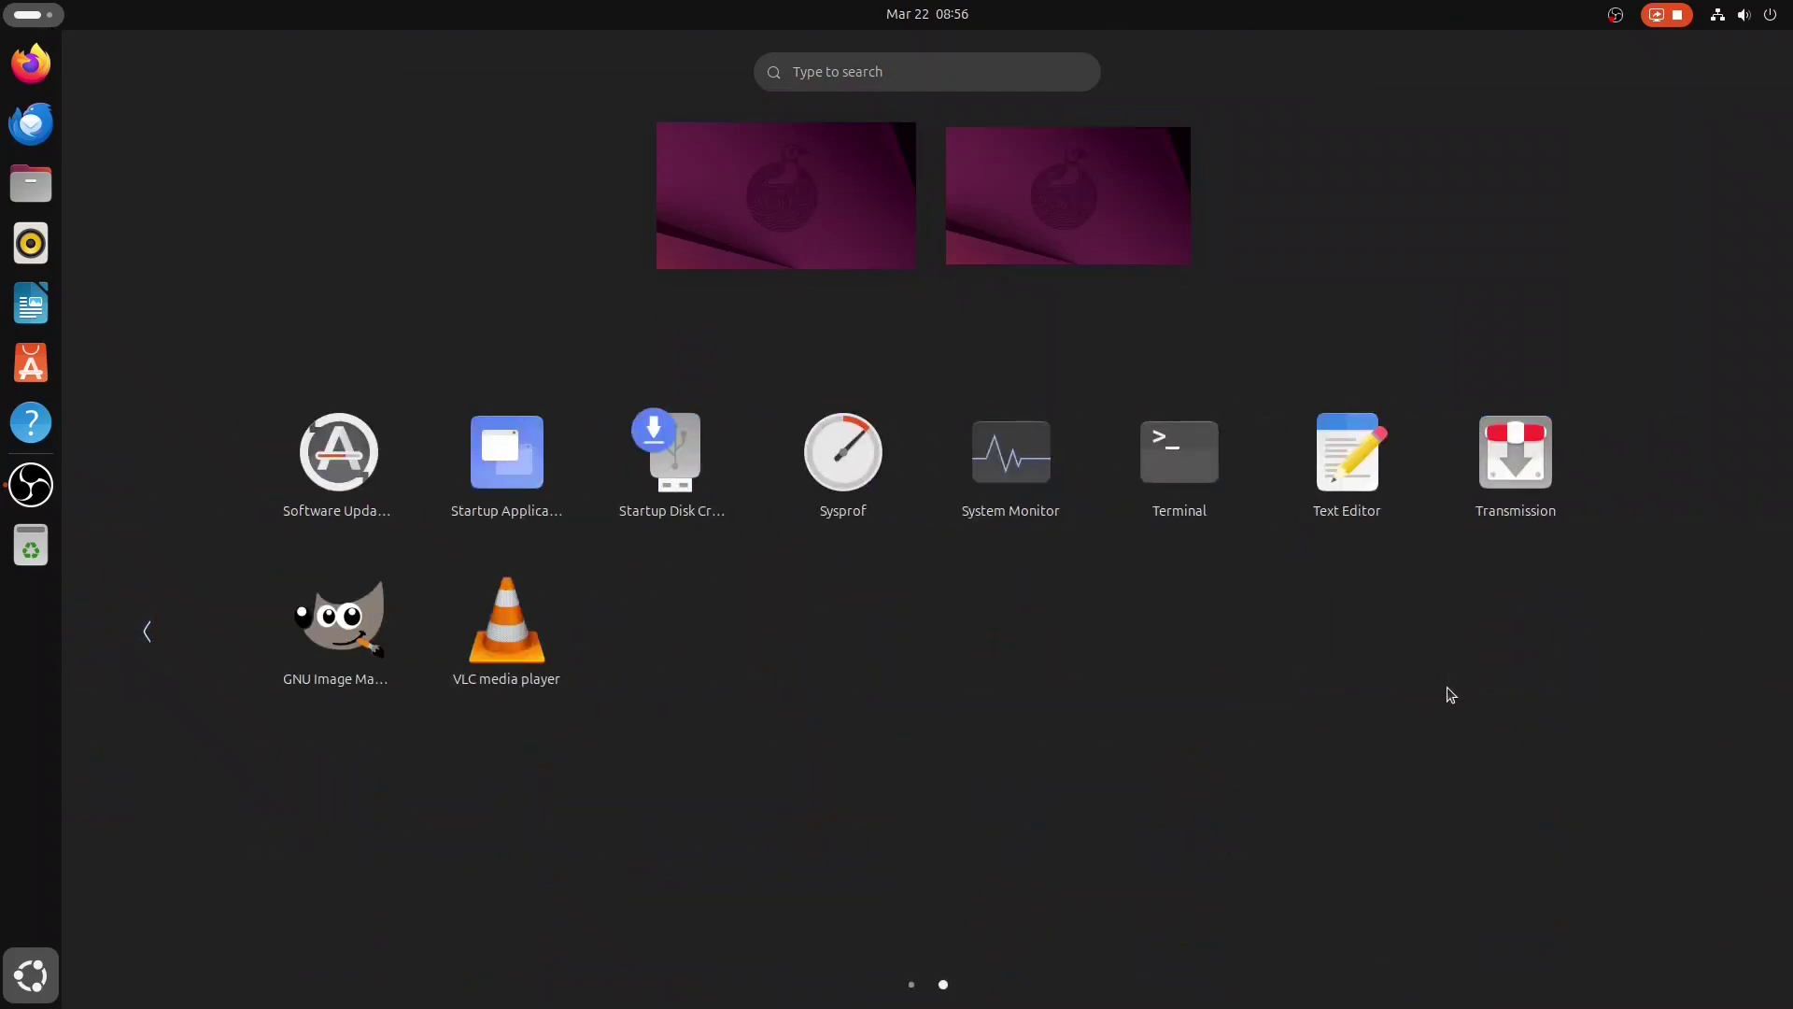
left_click(1342, 475)
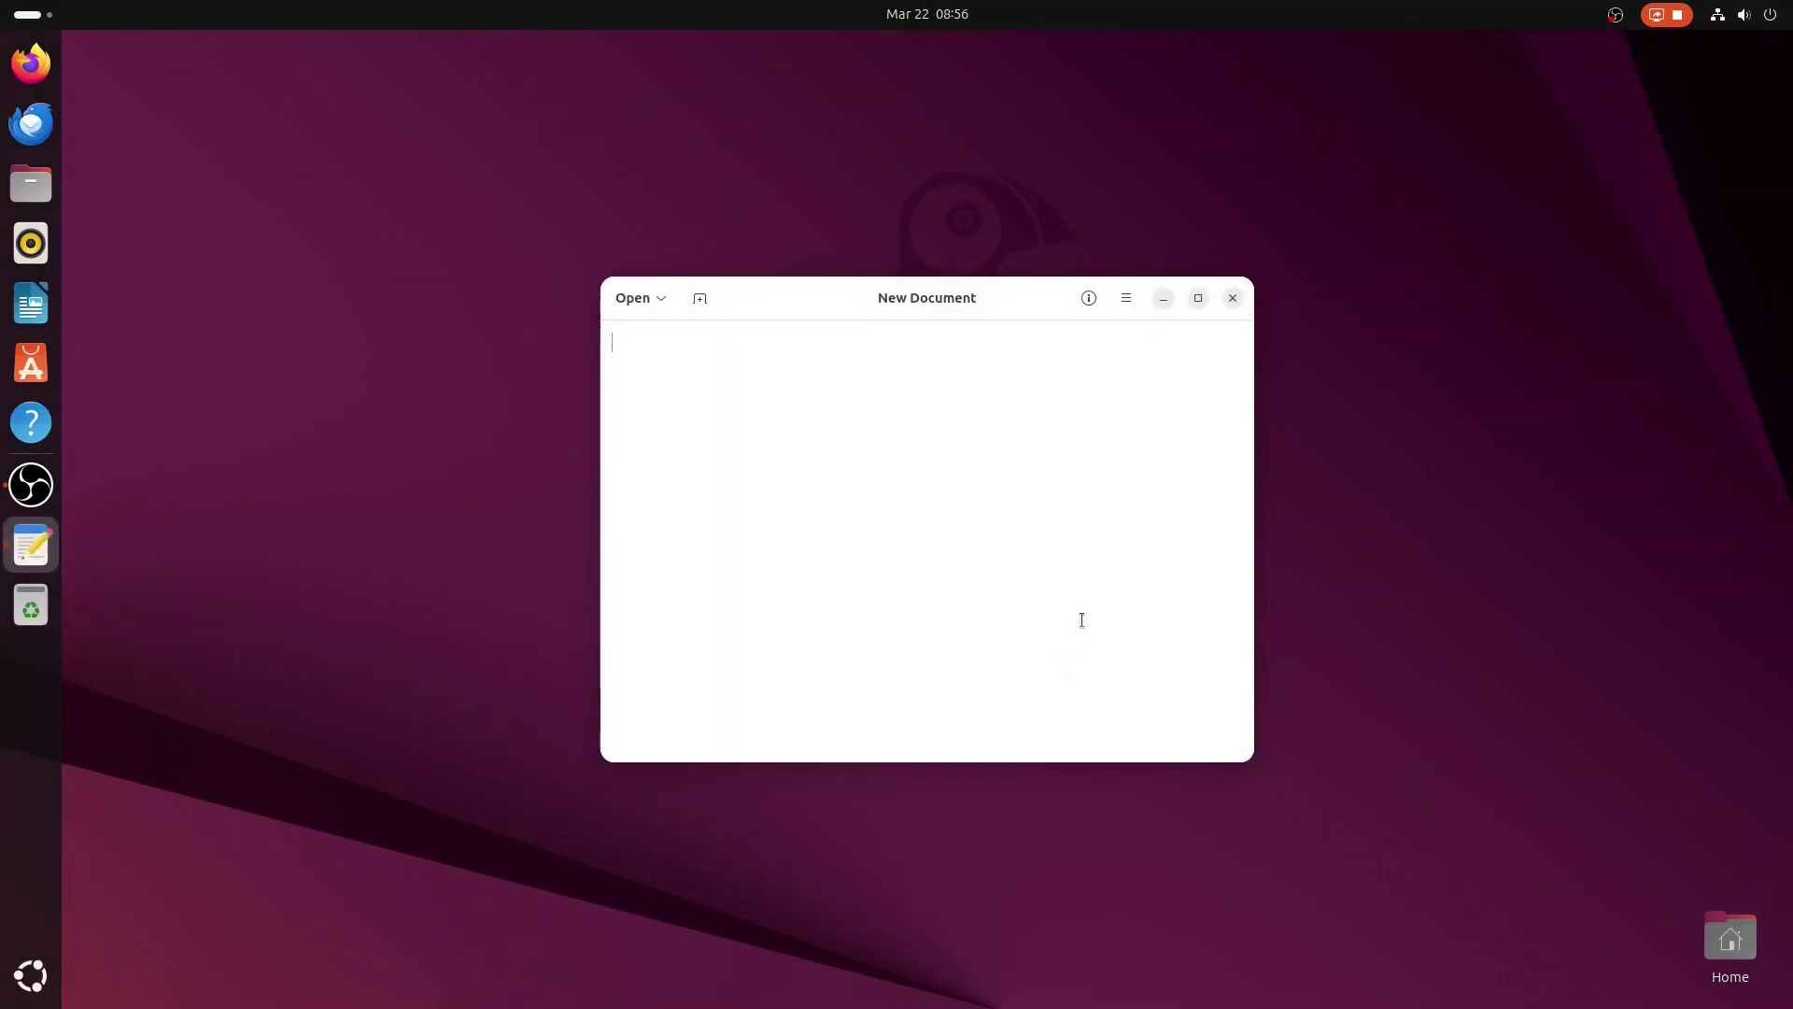
key("ctrl+q")
left_click(34, 186)
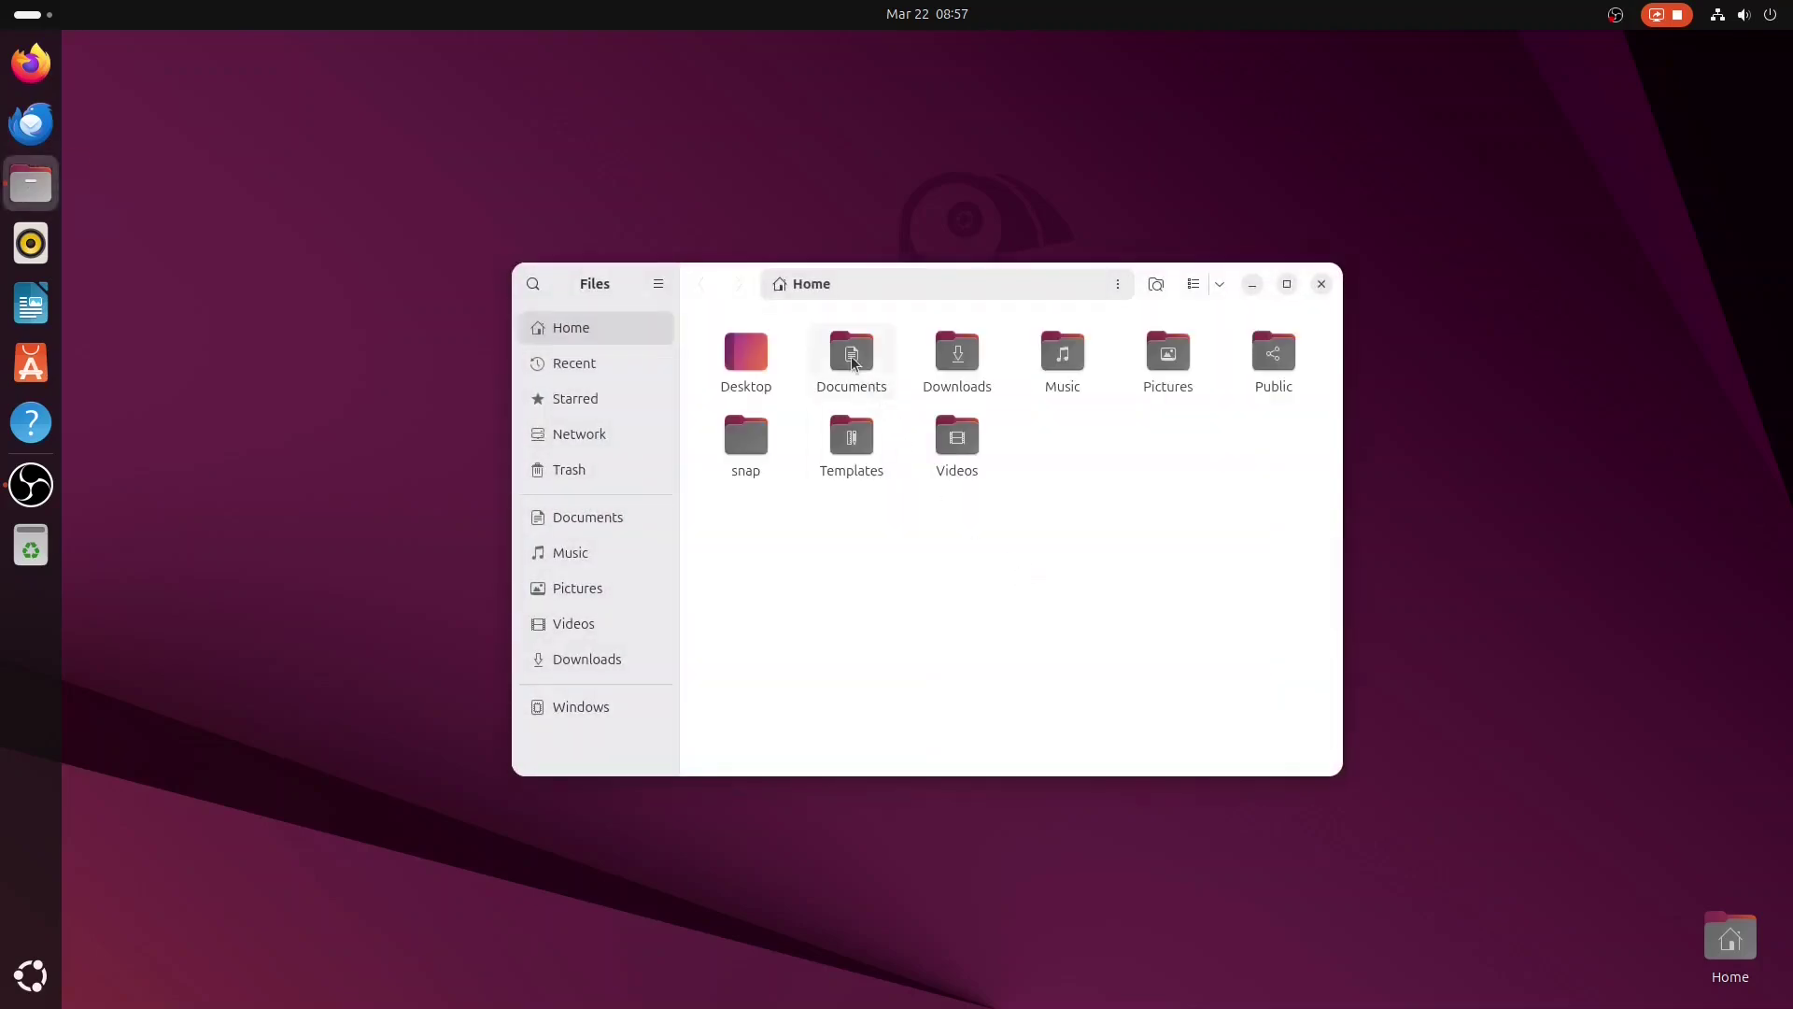
Open Documents/TEST.odt in LibreOffice Writer, close it, and quit the LibreOffice Start Center.
double_click(852, 362)
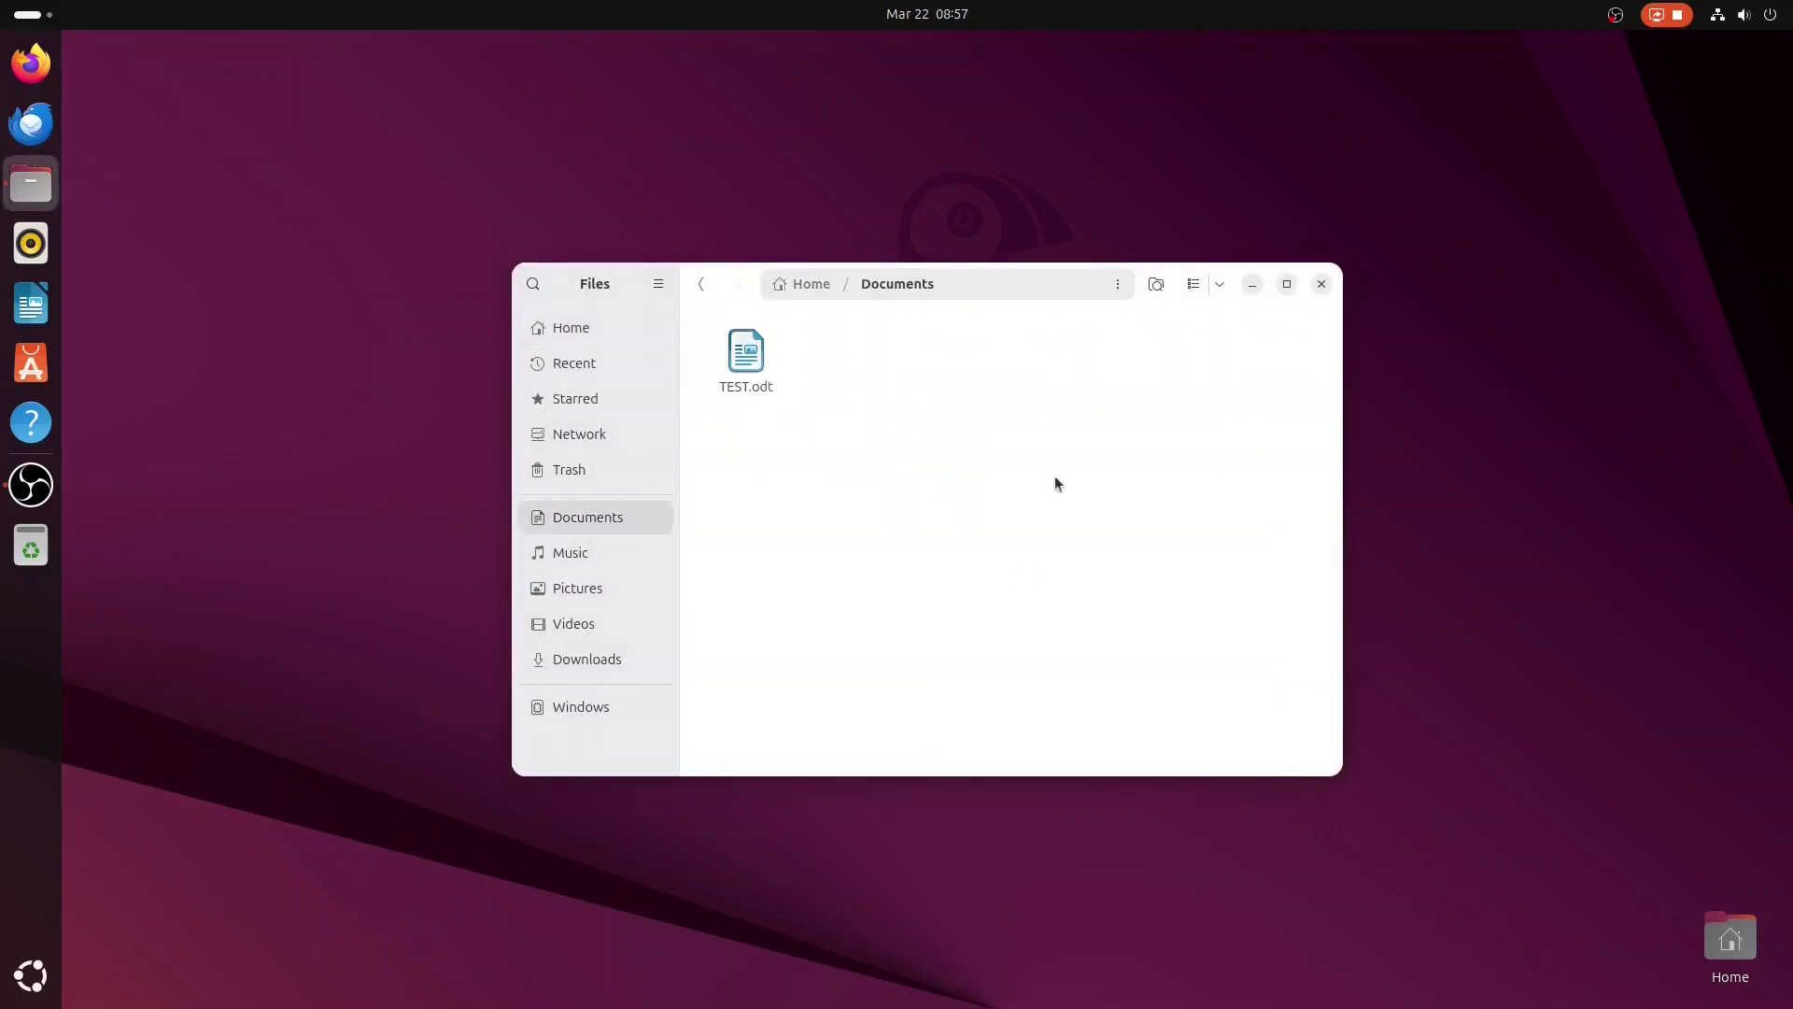
double_click(777, 353)
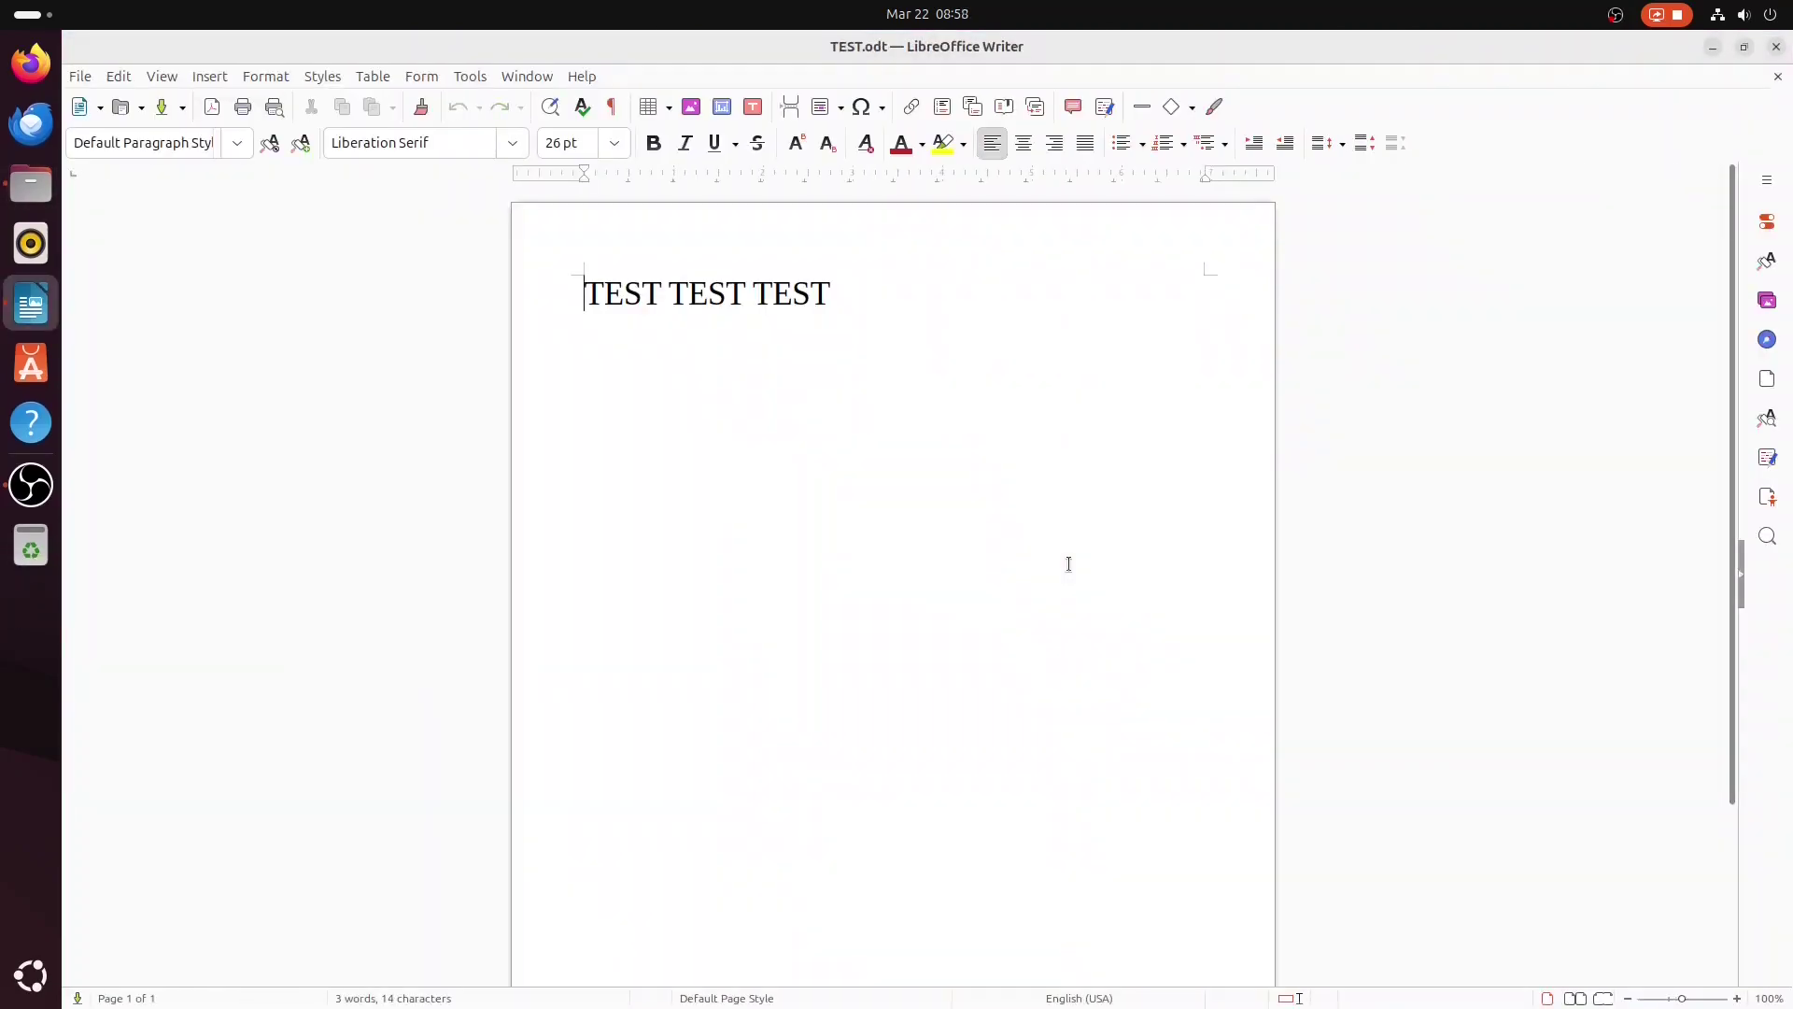
key("ctrl+w")
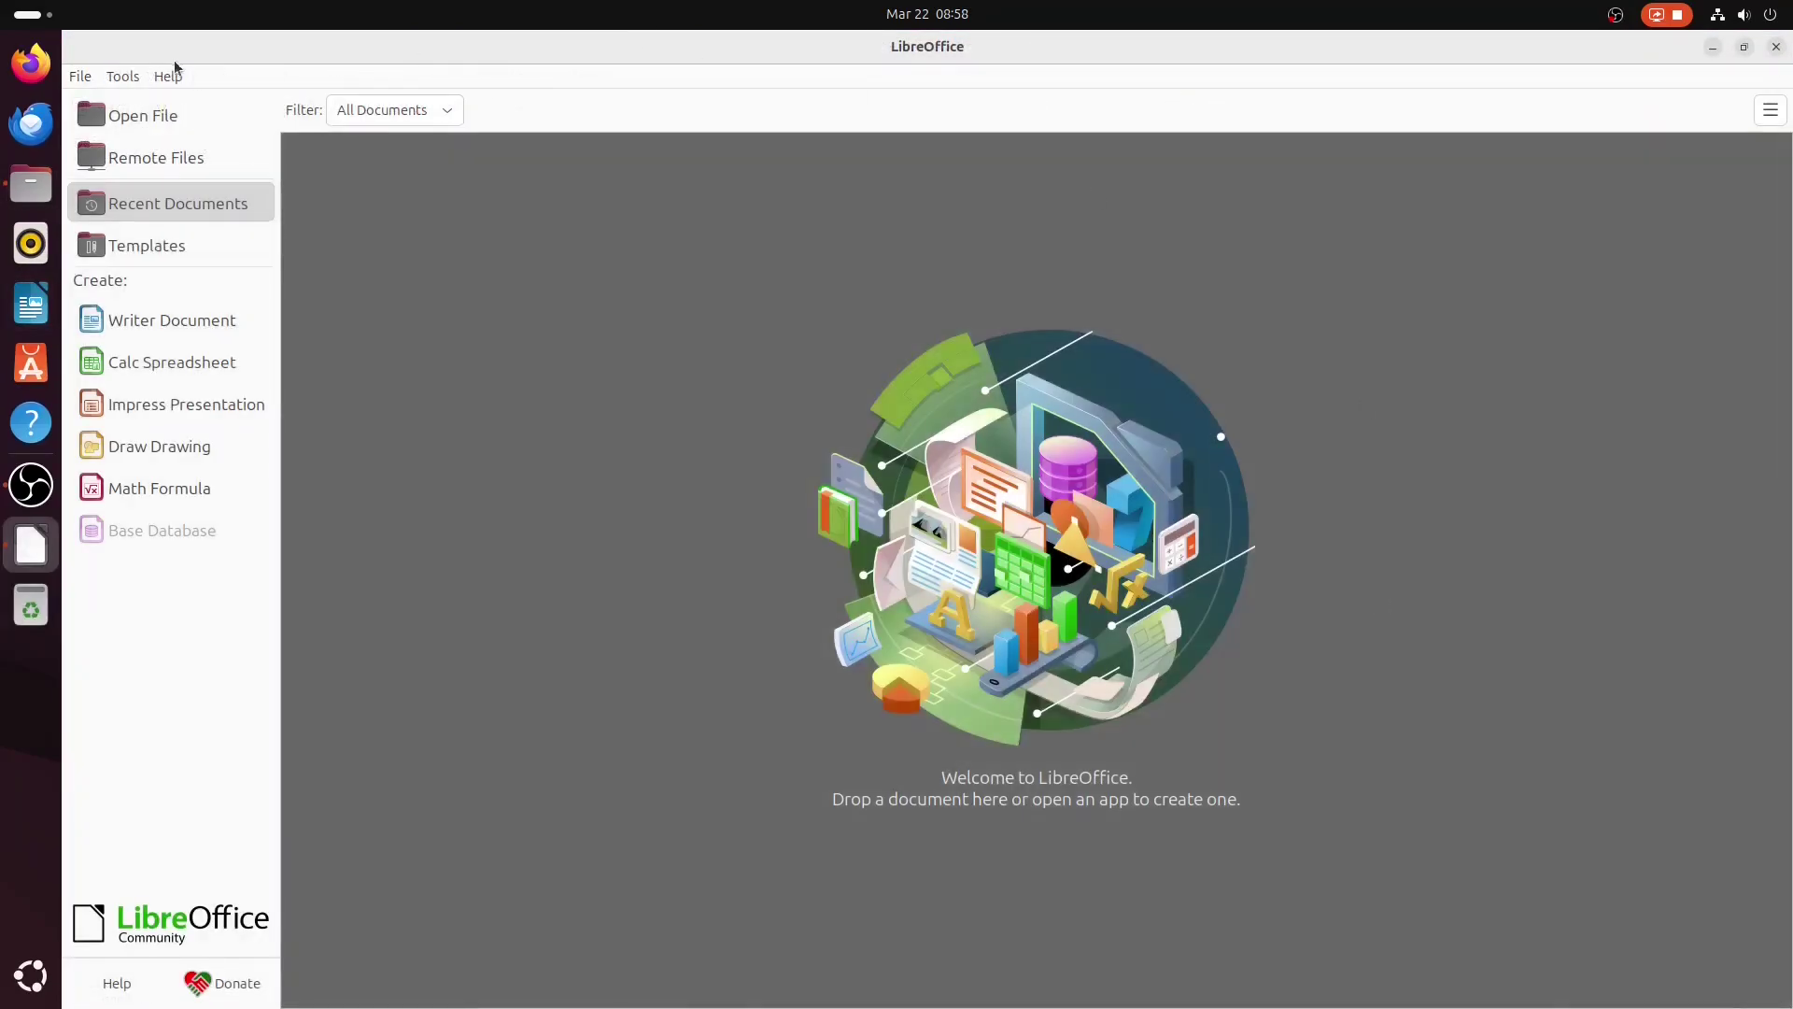
left_click(168, 76)
left_click(208, 321)
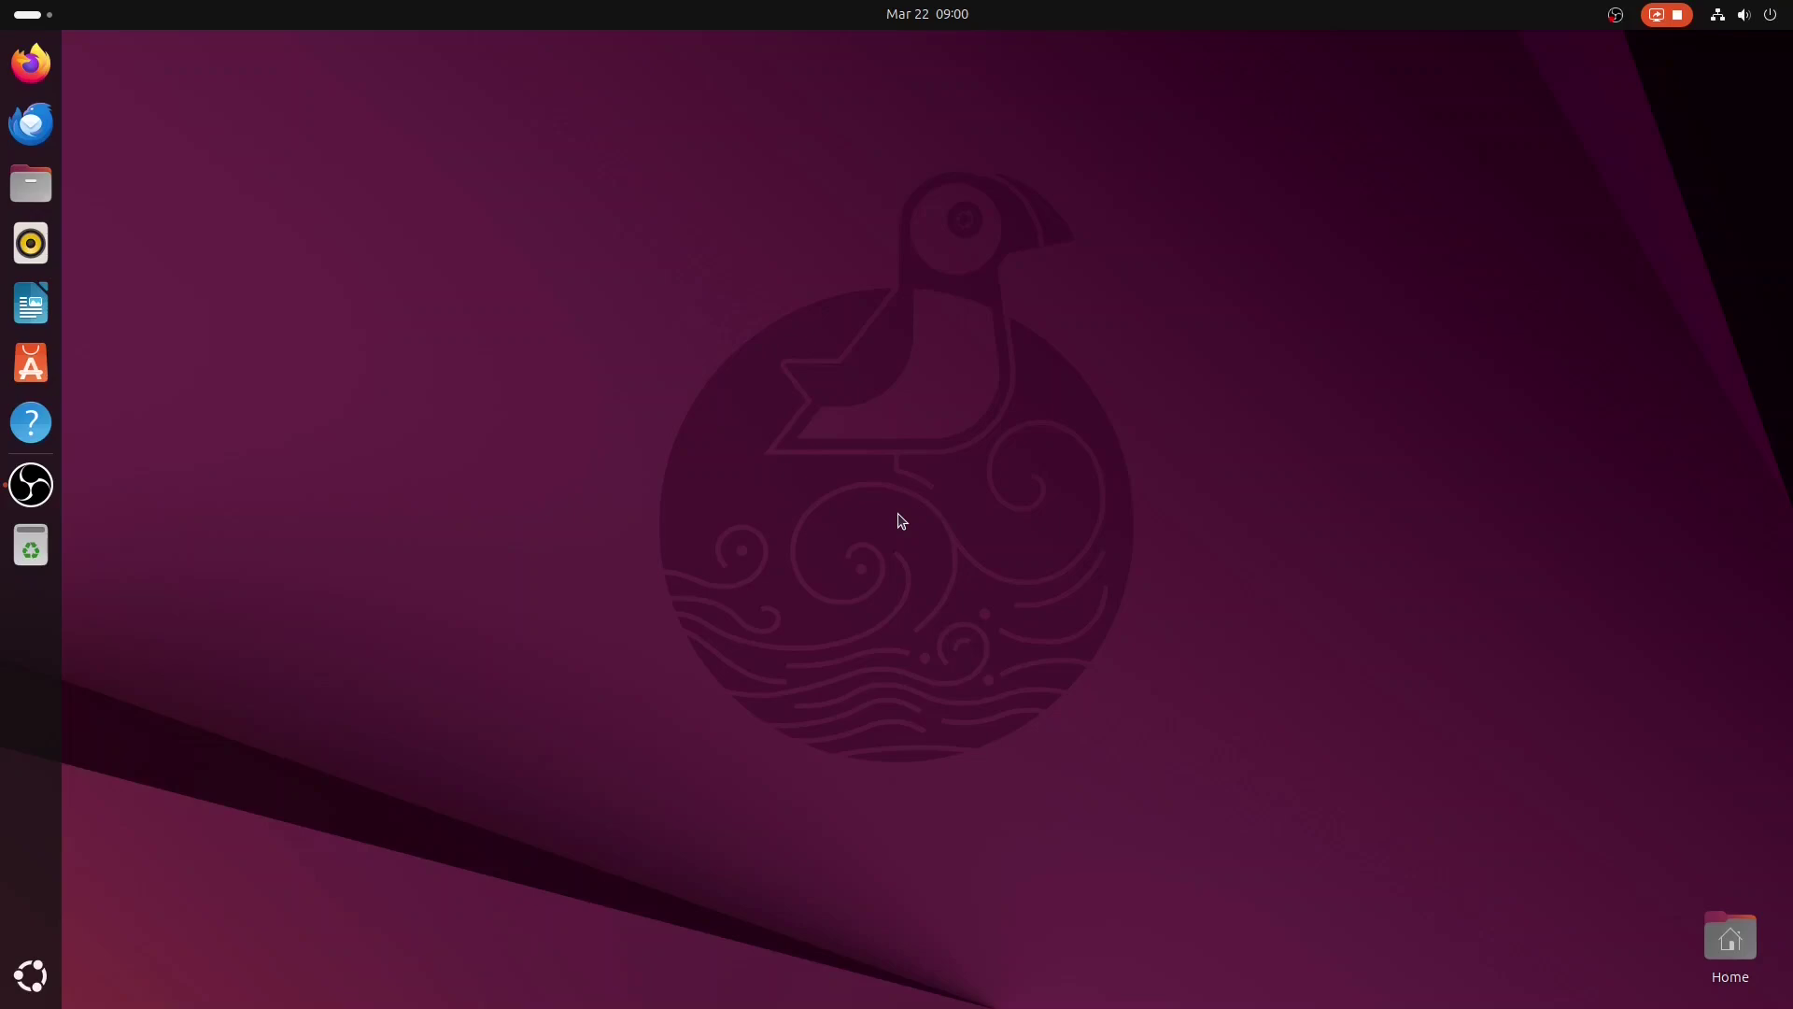
left_click(45, 961)
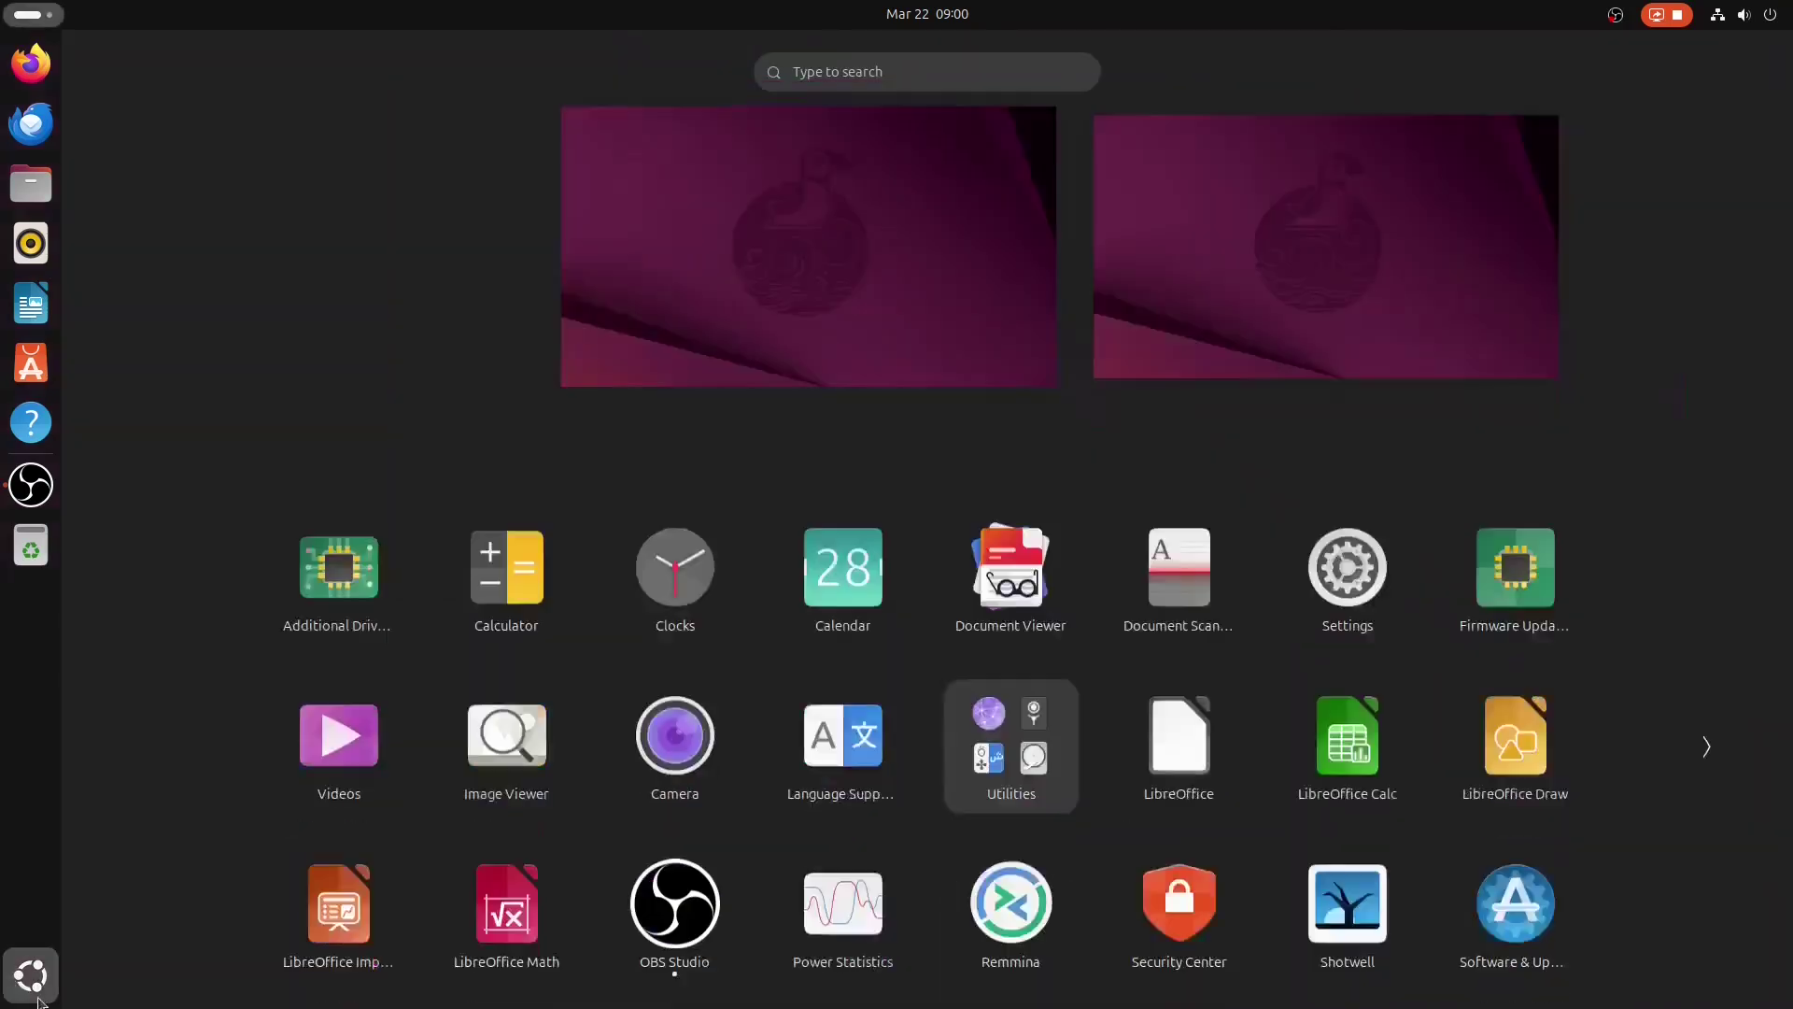
left_click(1348, 458)
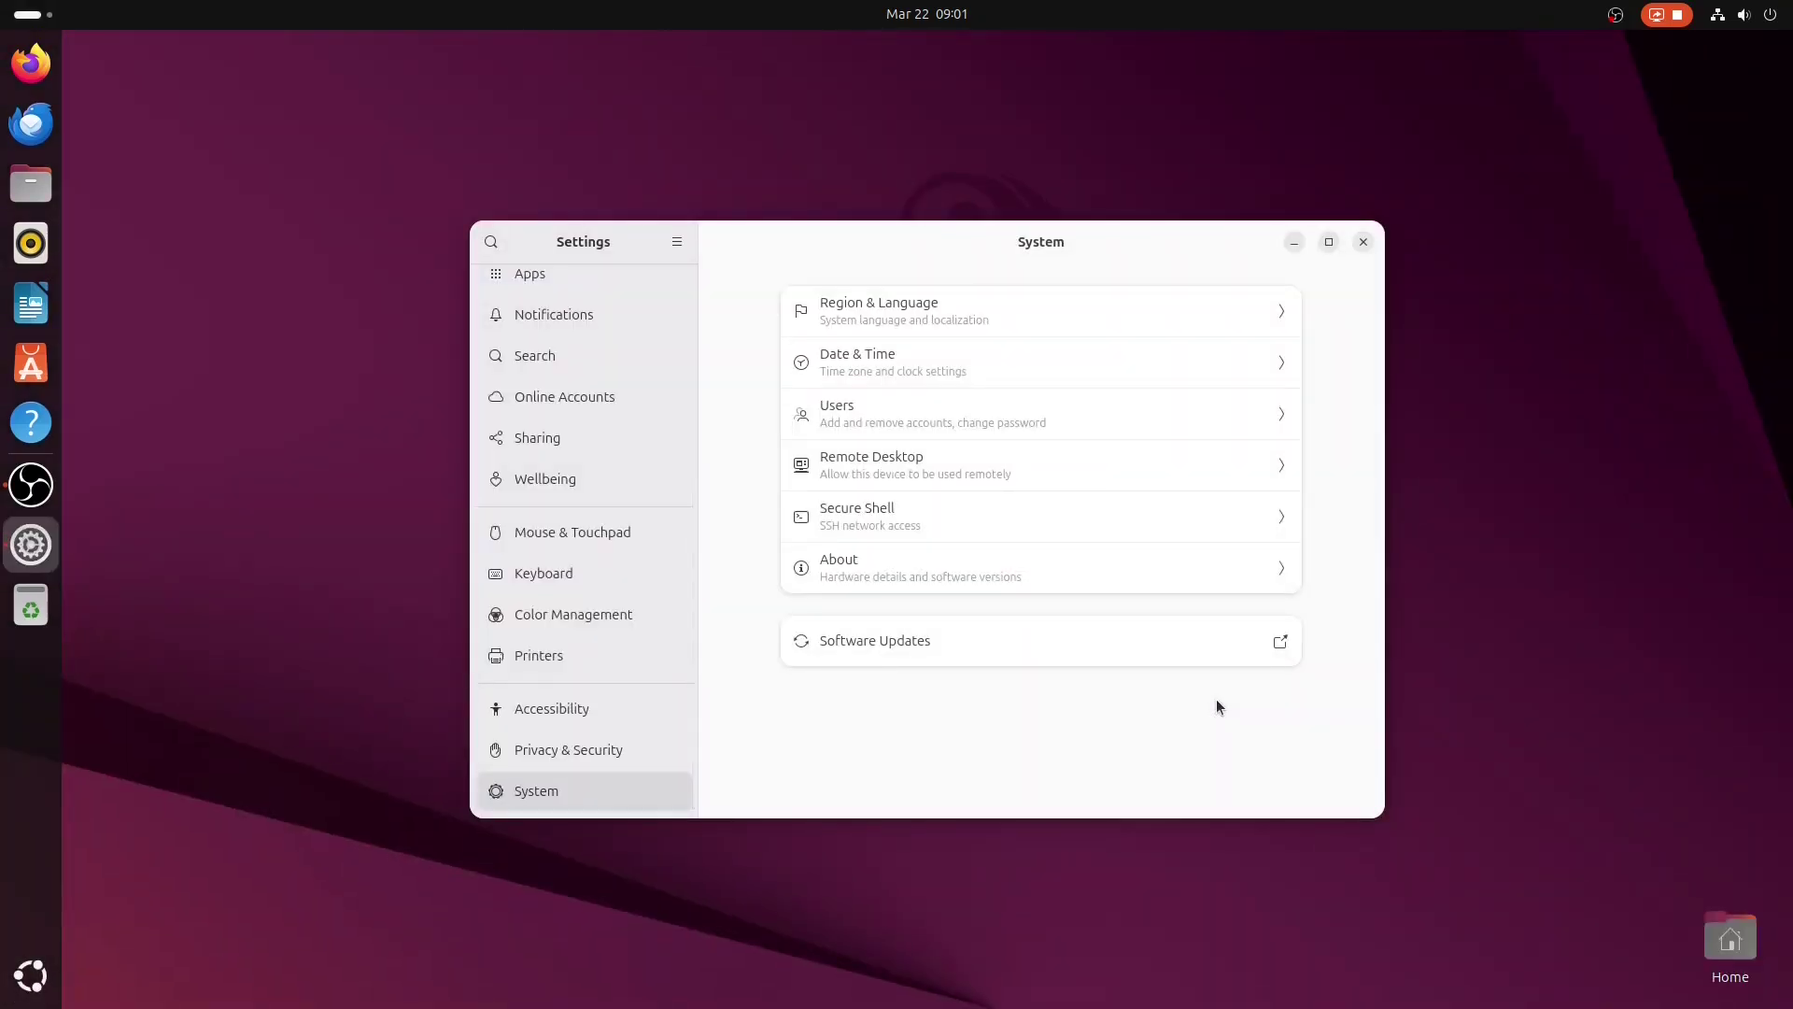
scroll(659, 669, "up", 5)
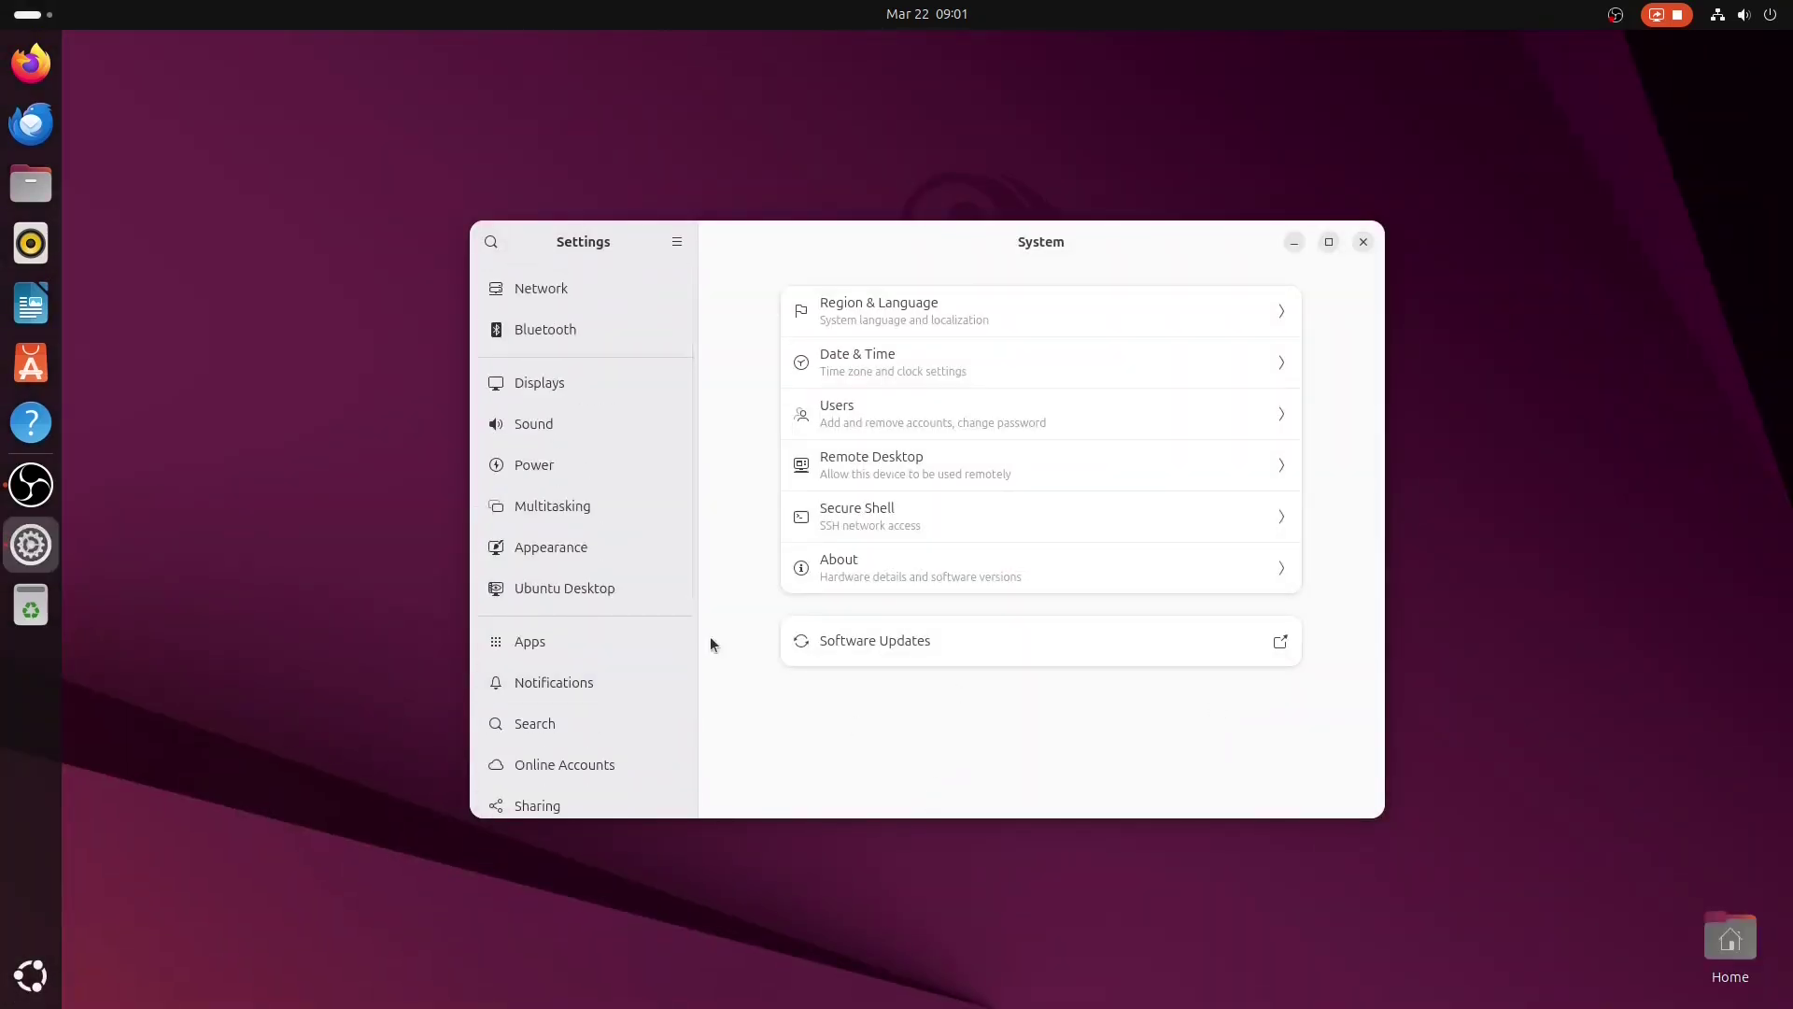
left_click(550, 548)
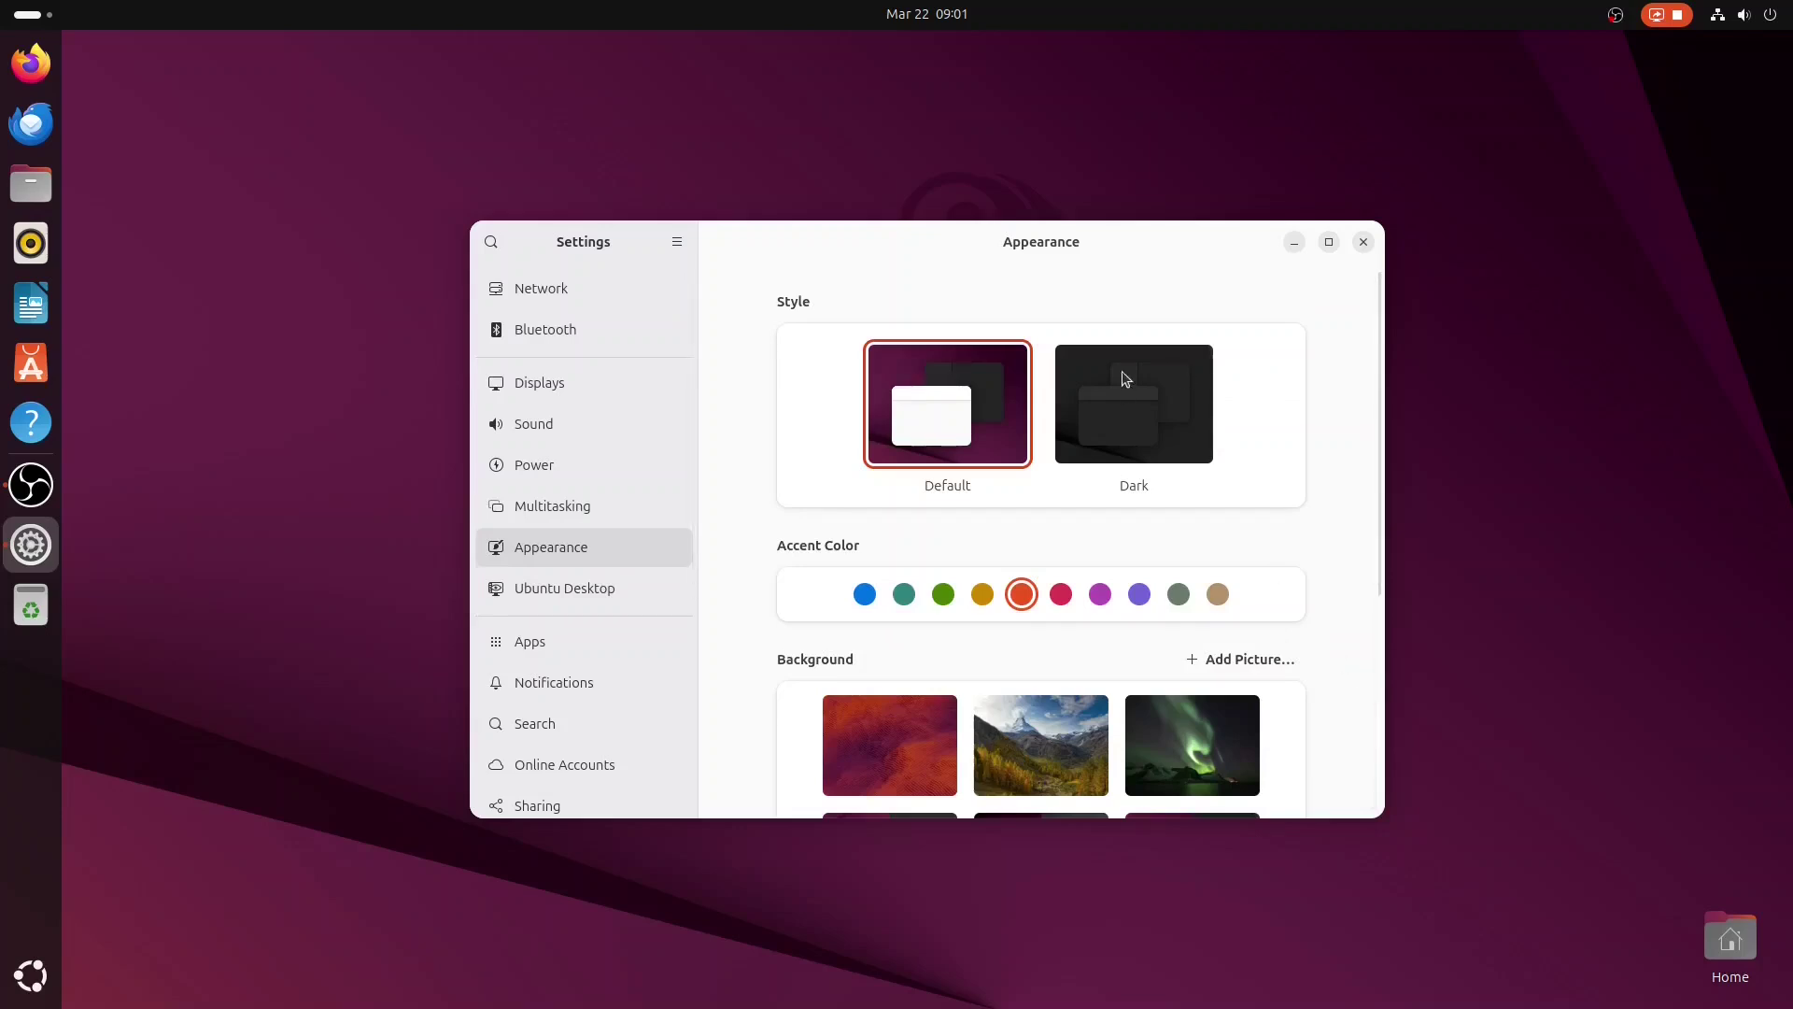
left_click(1133, 403)
left_click(31, 183)
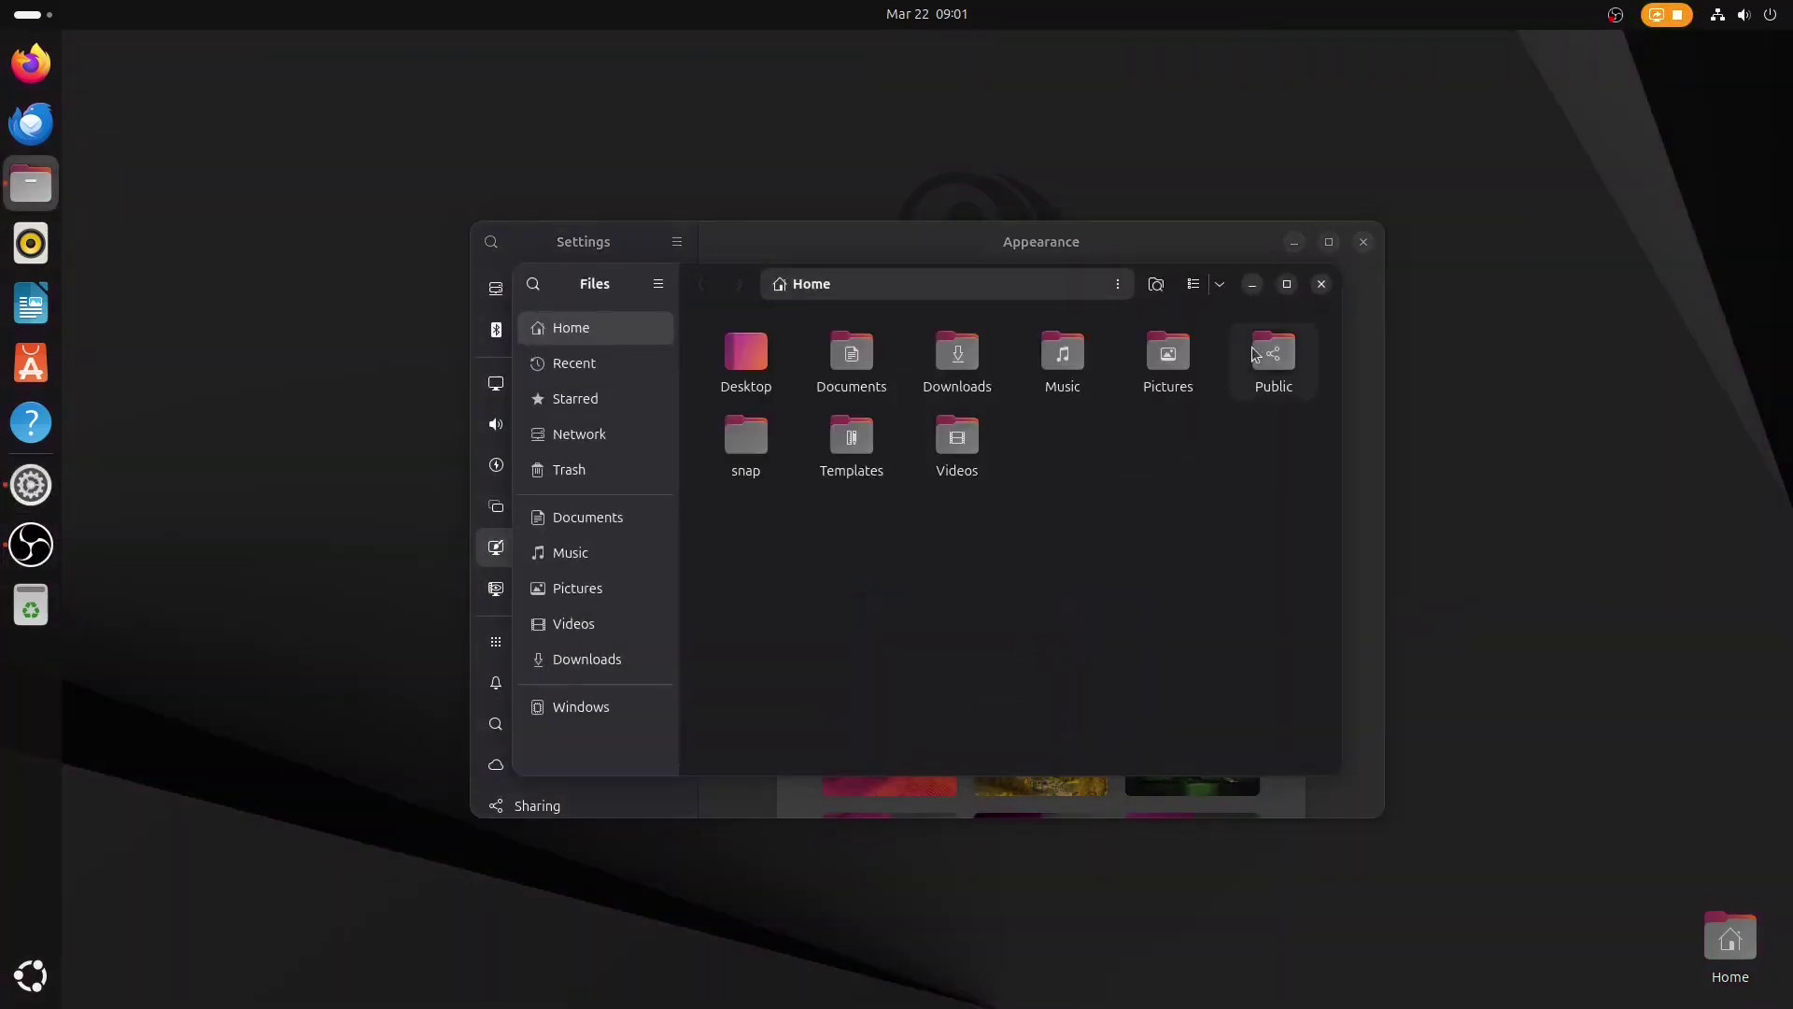
left_click(1320, 284)
left_click(932, 405)
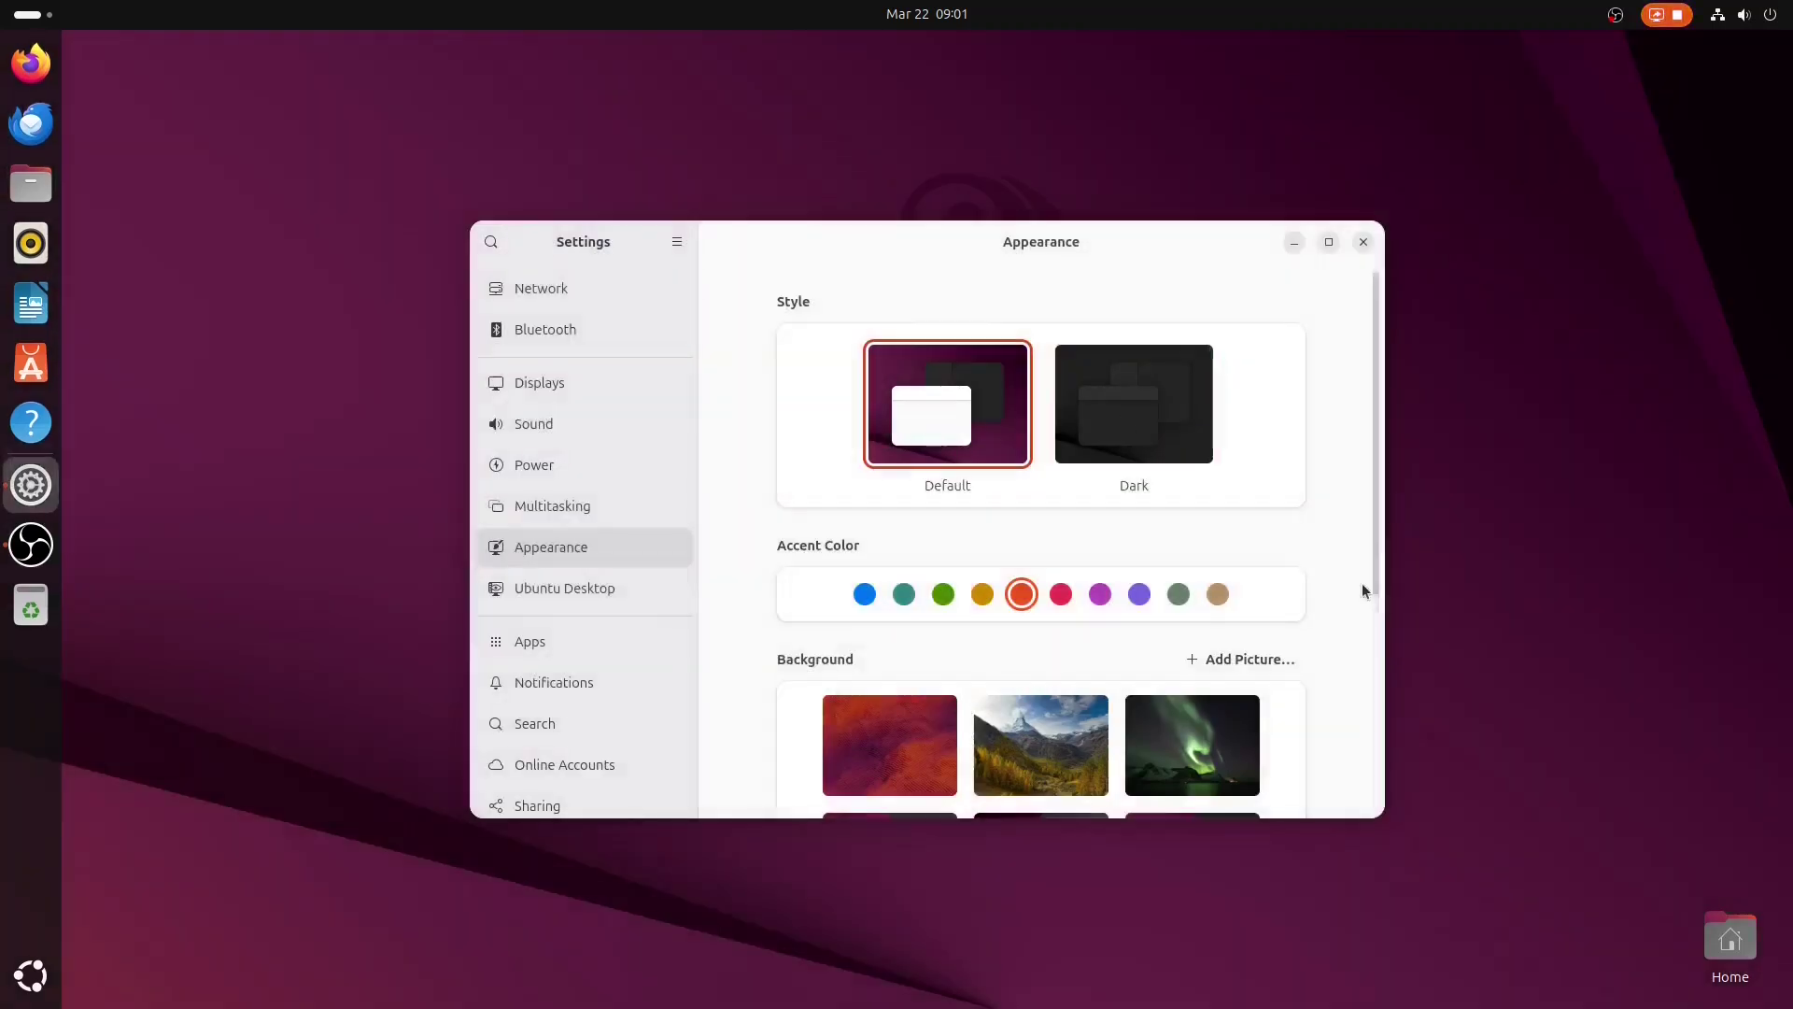
left_click(13, 190)
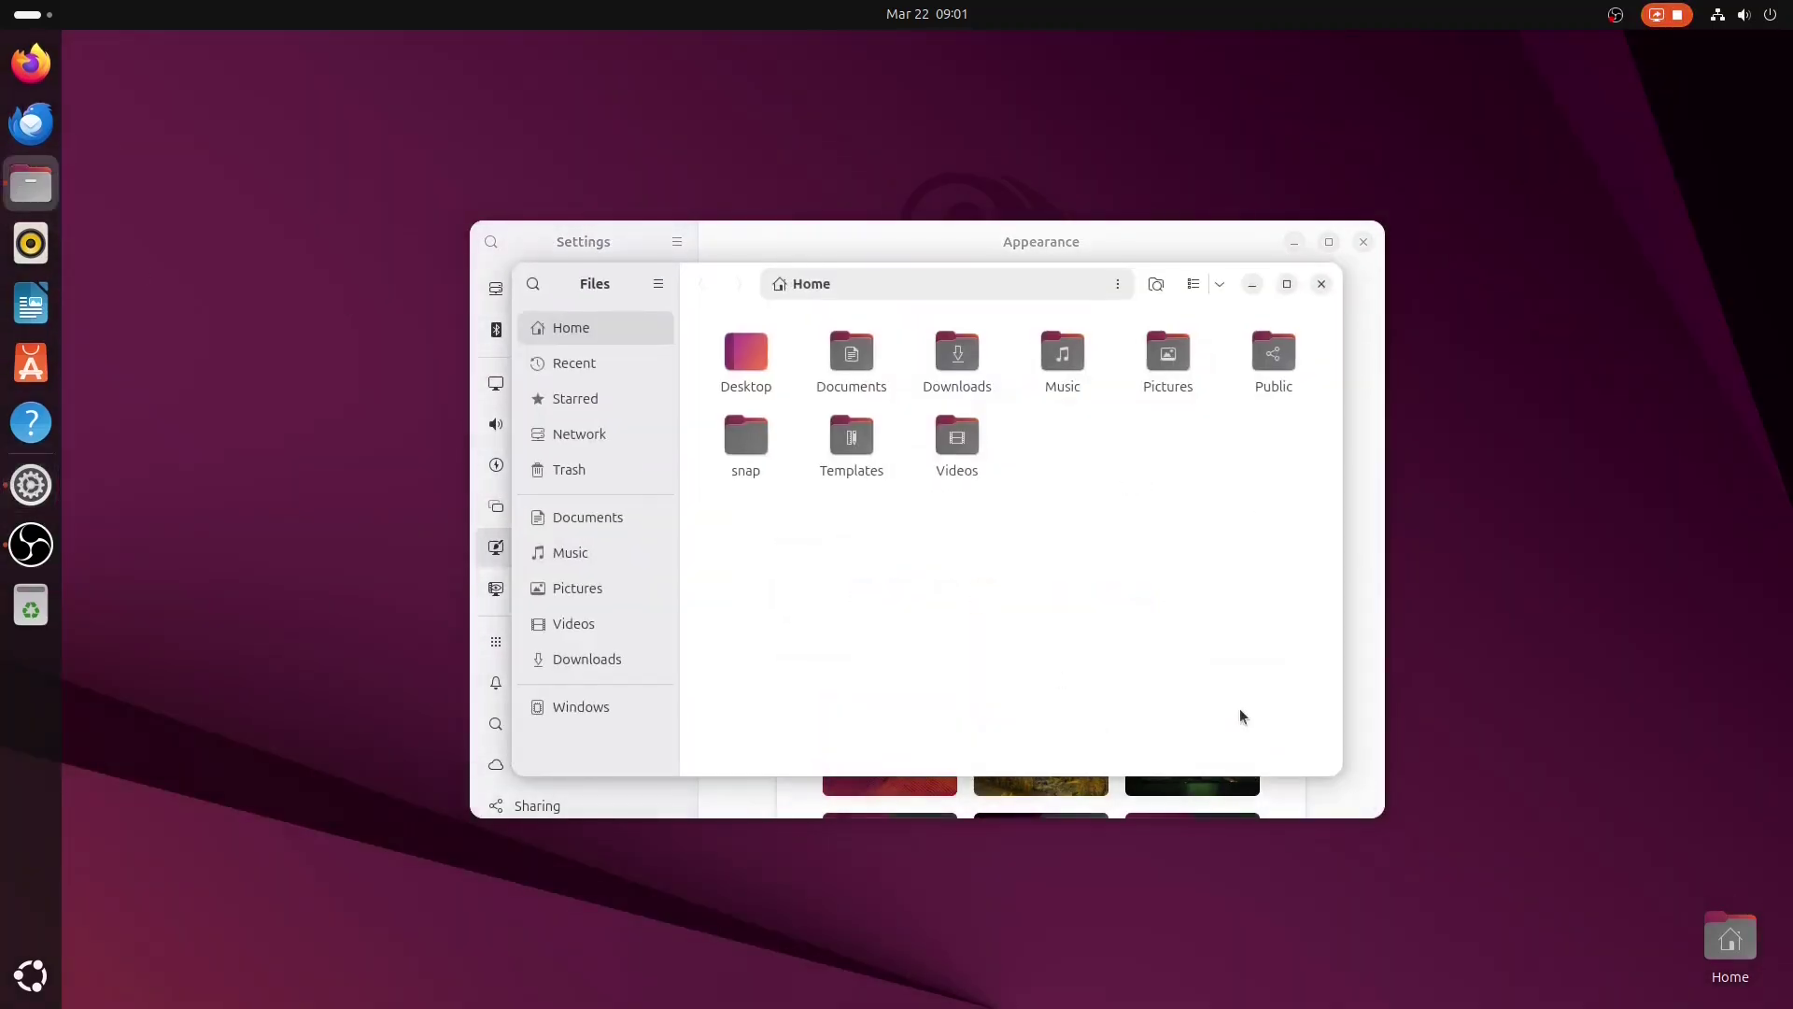
left_click(1320, 284)
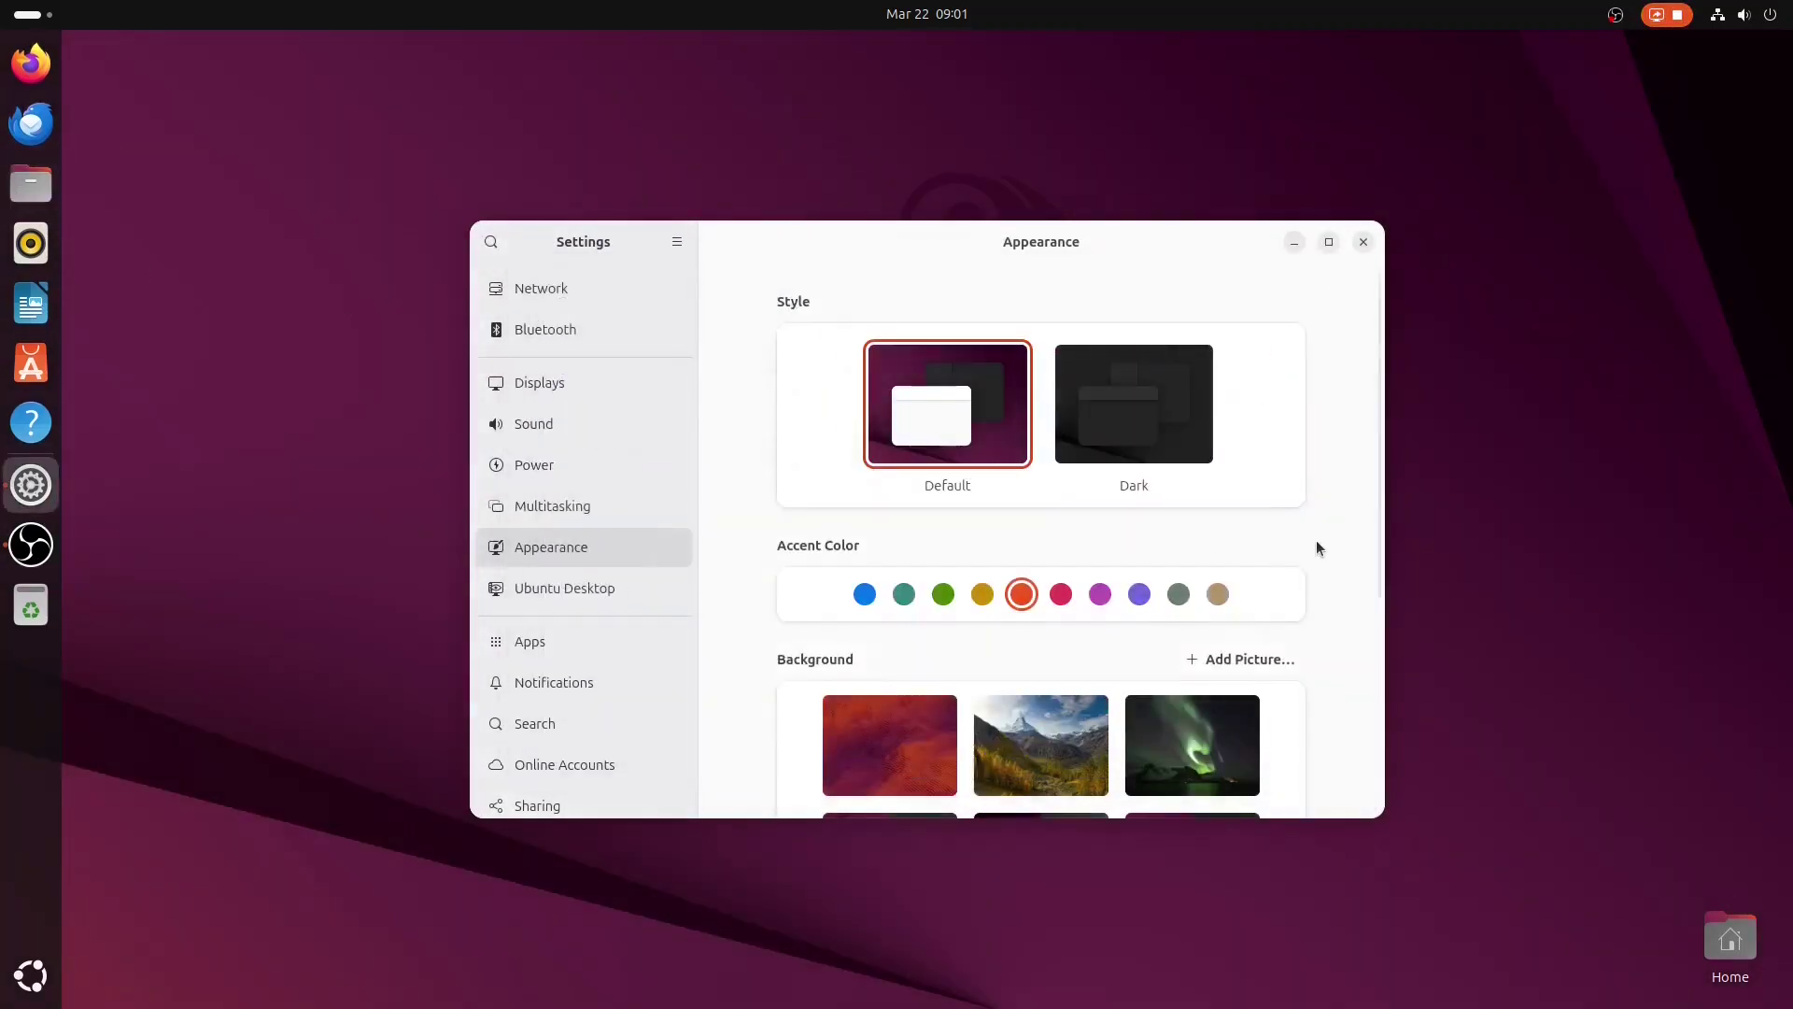
left_click(1218, 593)
left_click(31, 183)
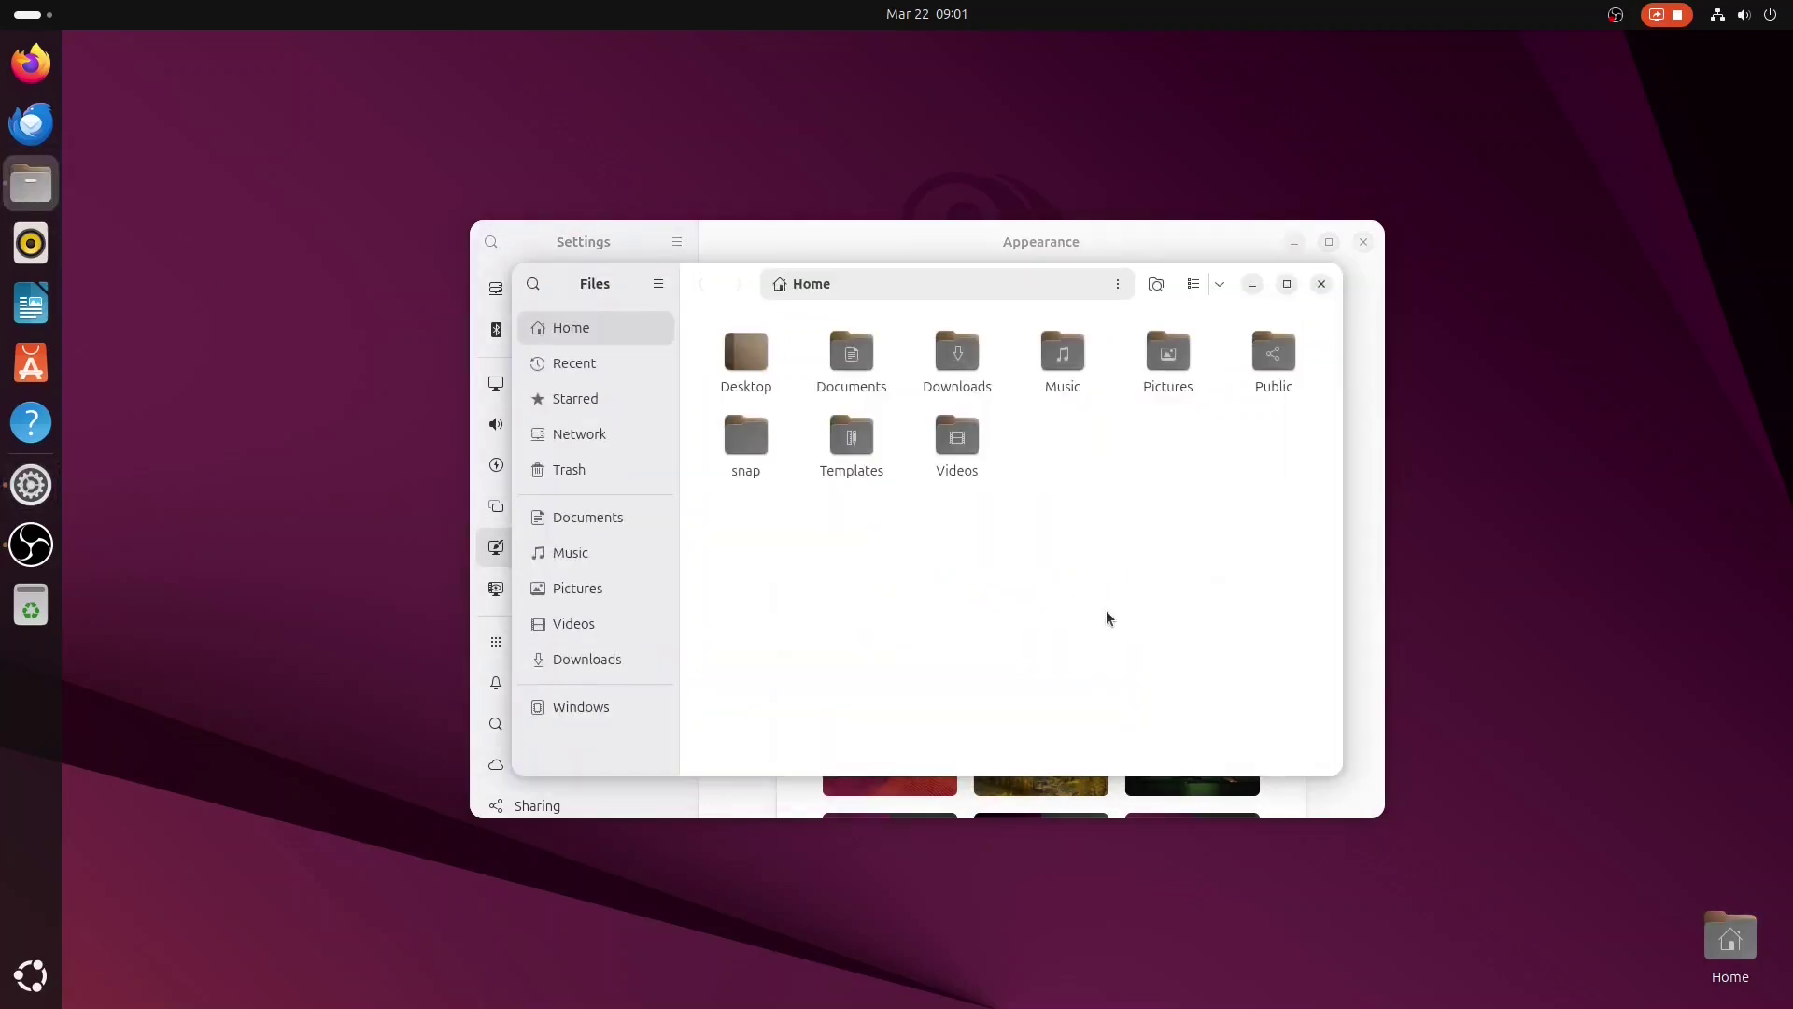
left_click(1320, 283)
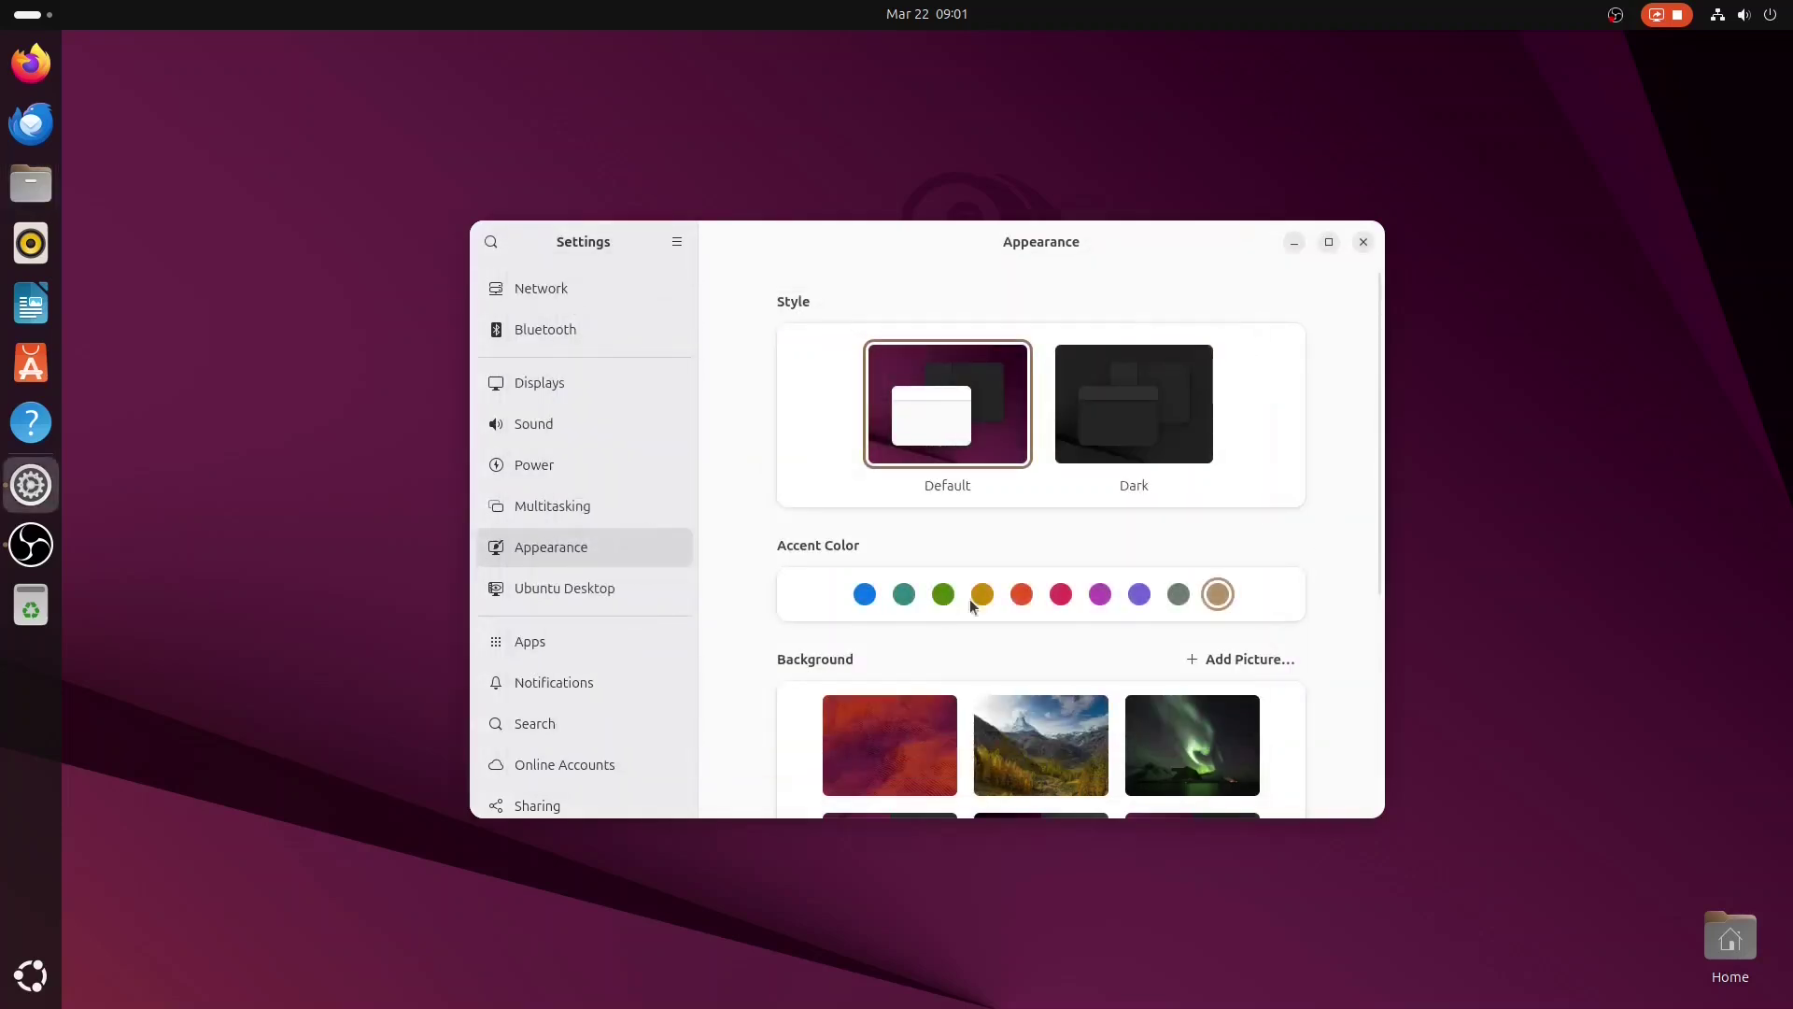
left_click(1022, 594)
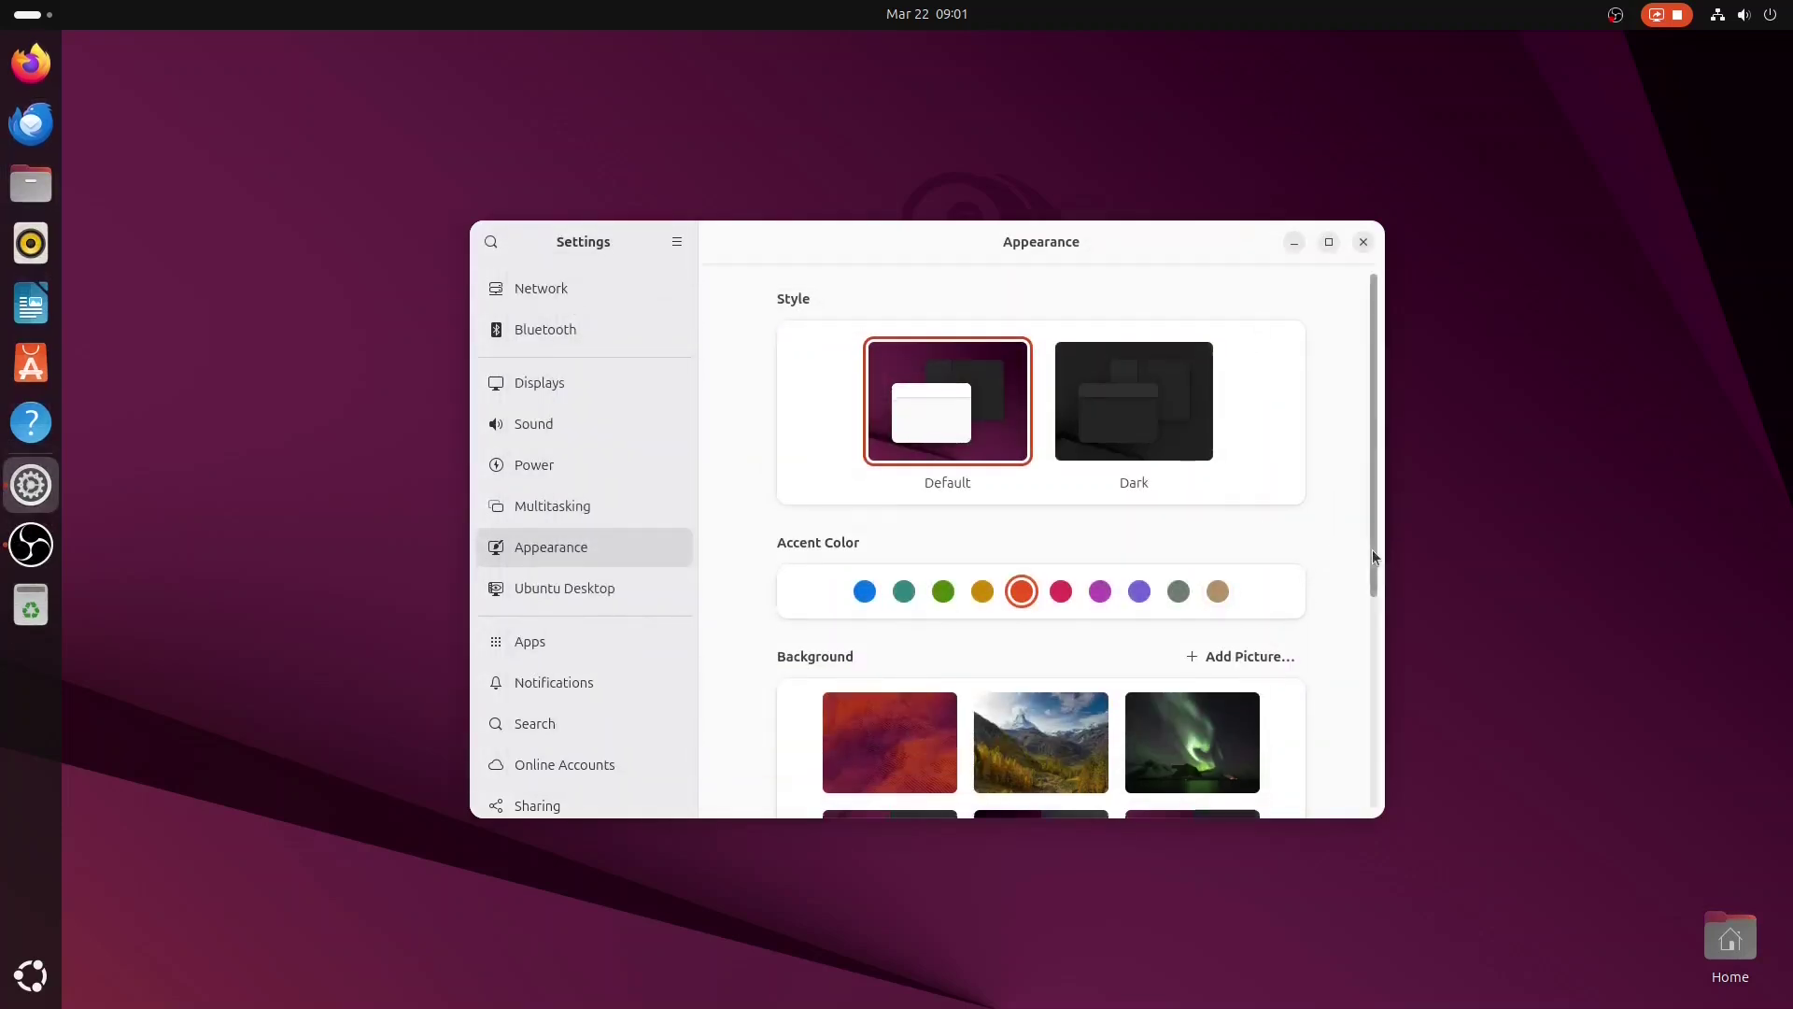
left_click_drag(1371, 556, 1397, 748)
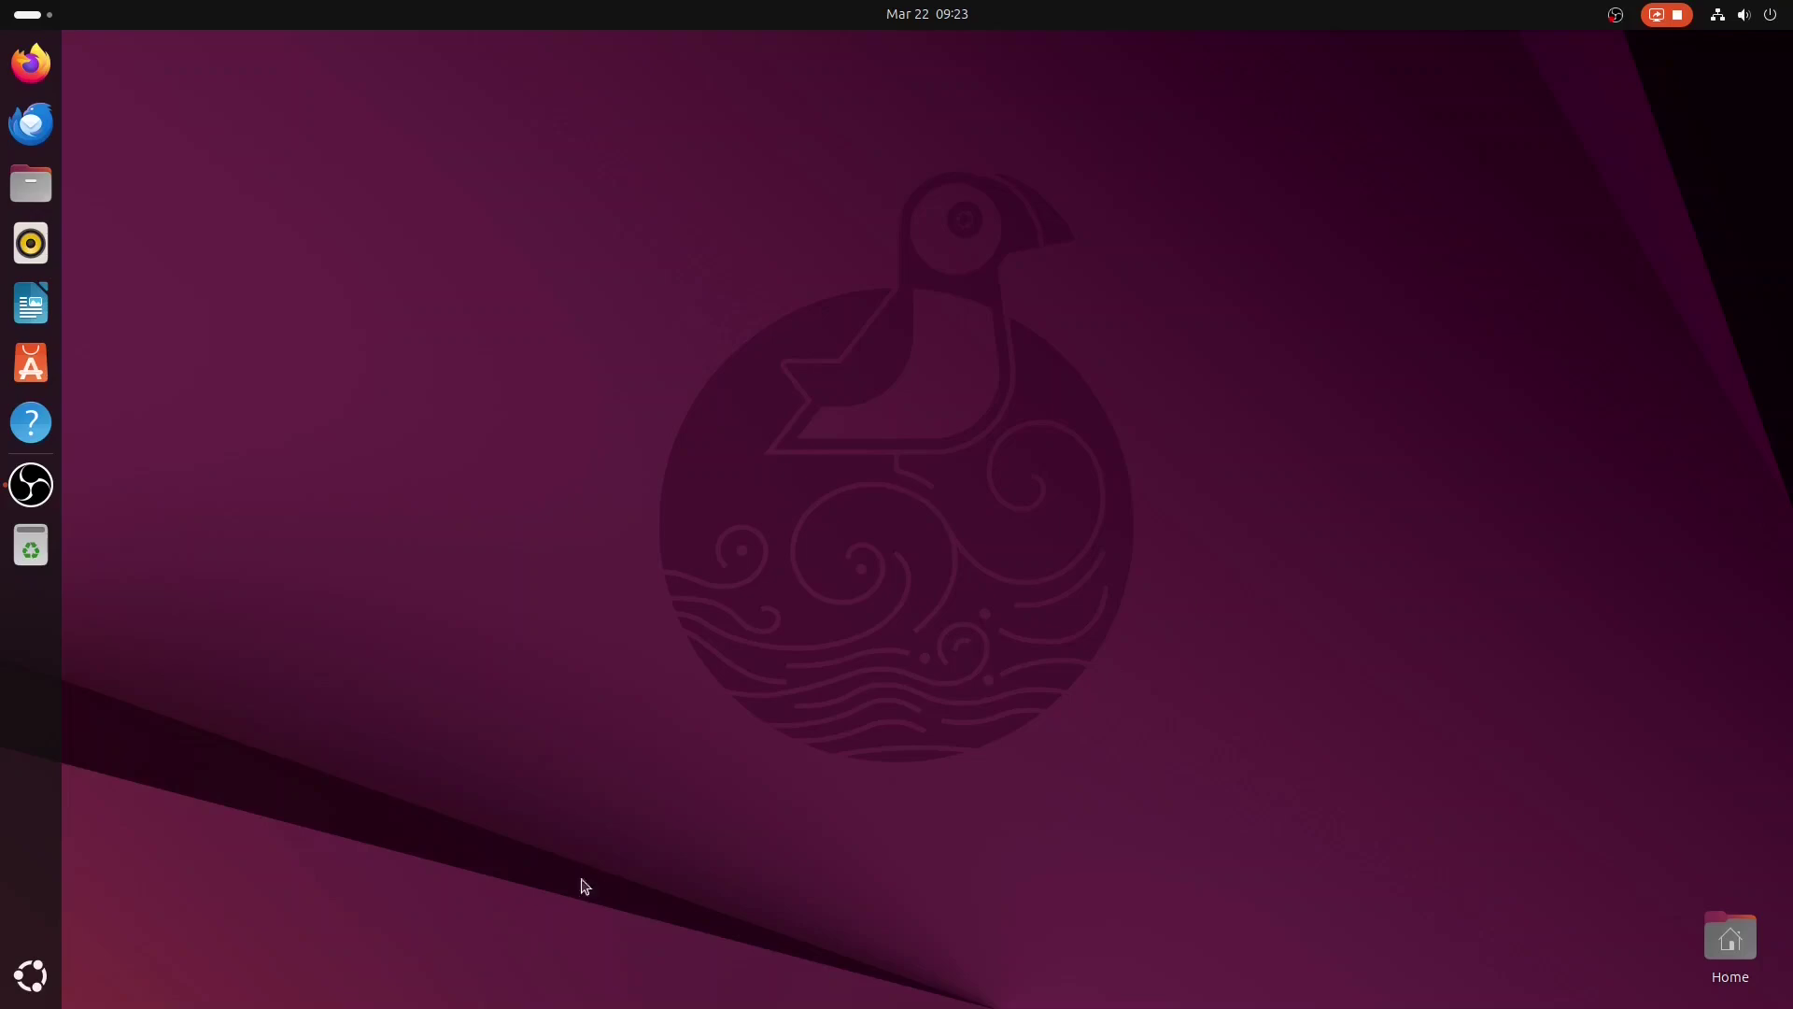
left_click(36, 988)
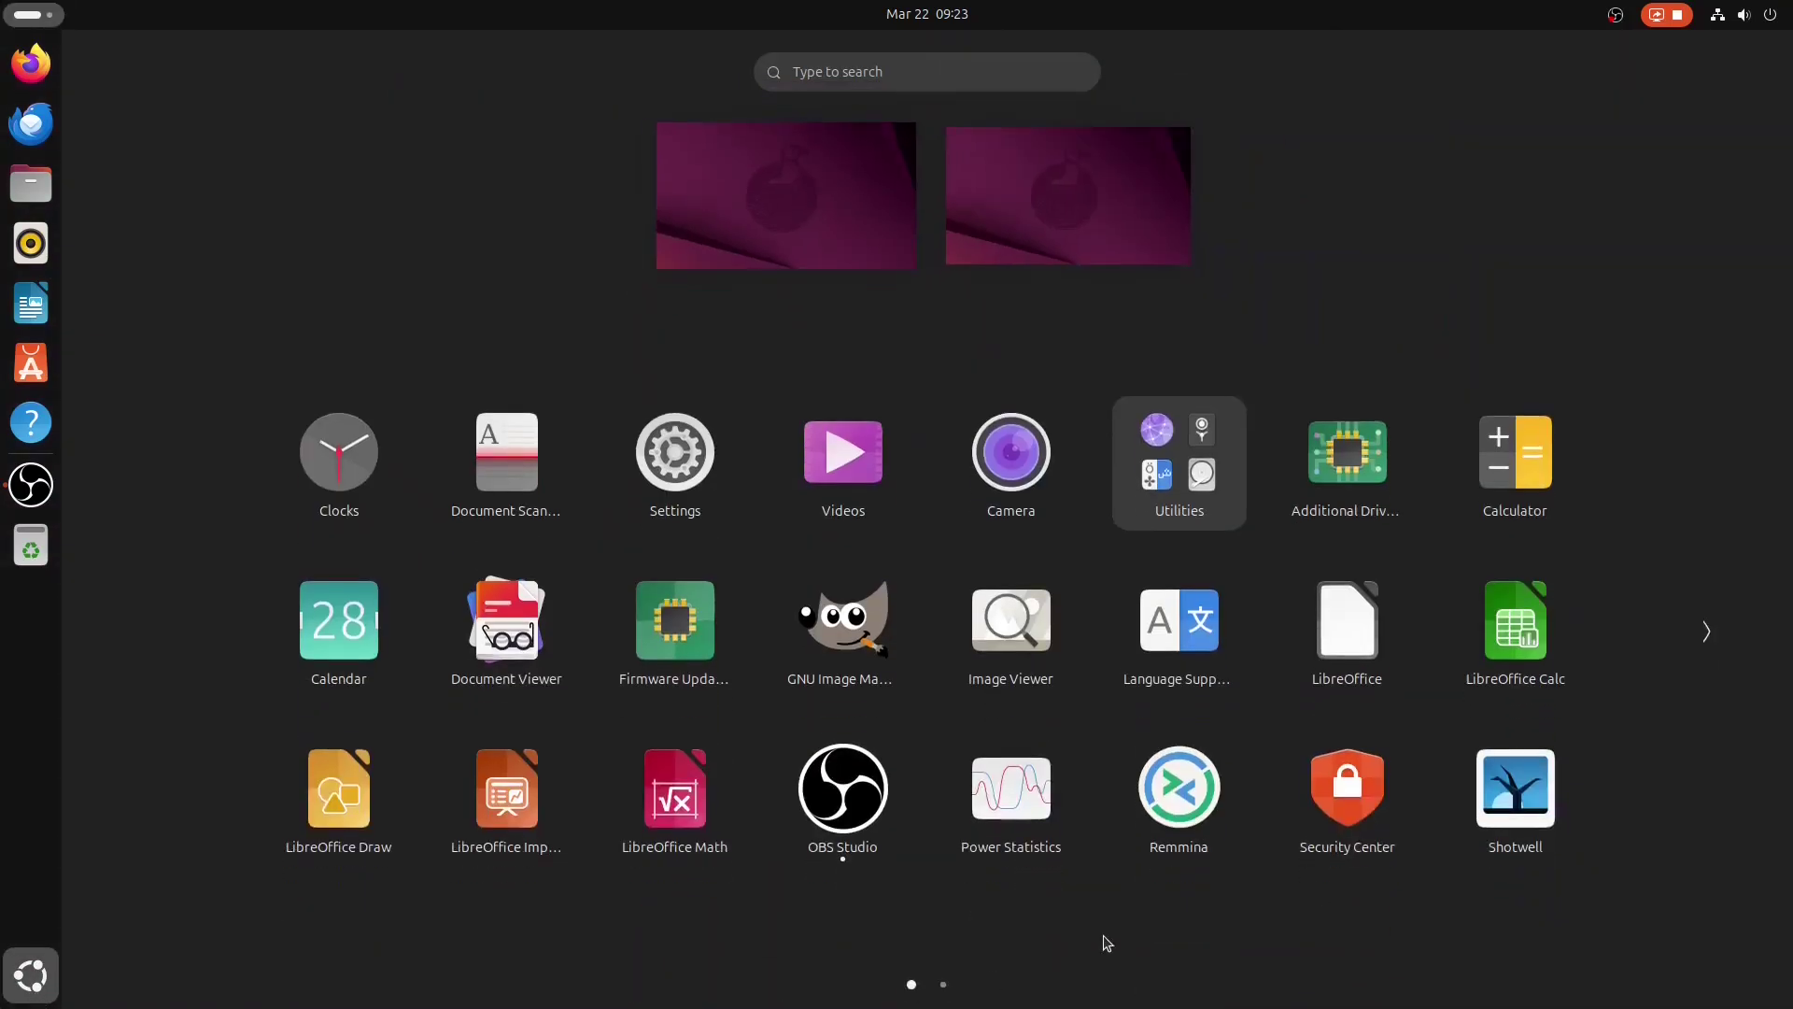
left_click(1706, 632)
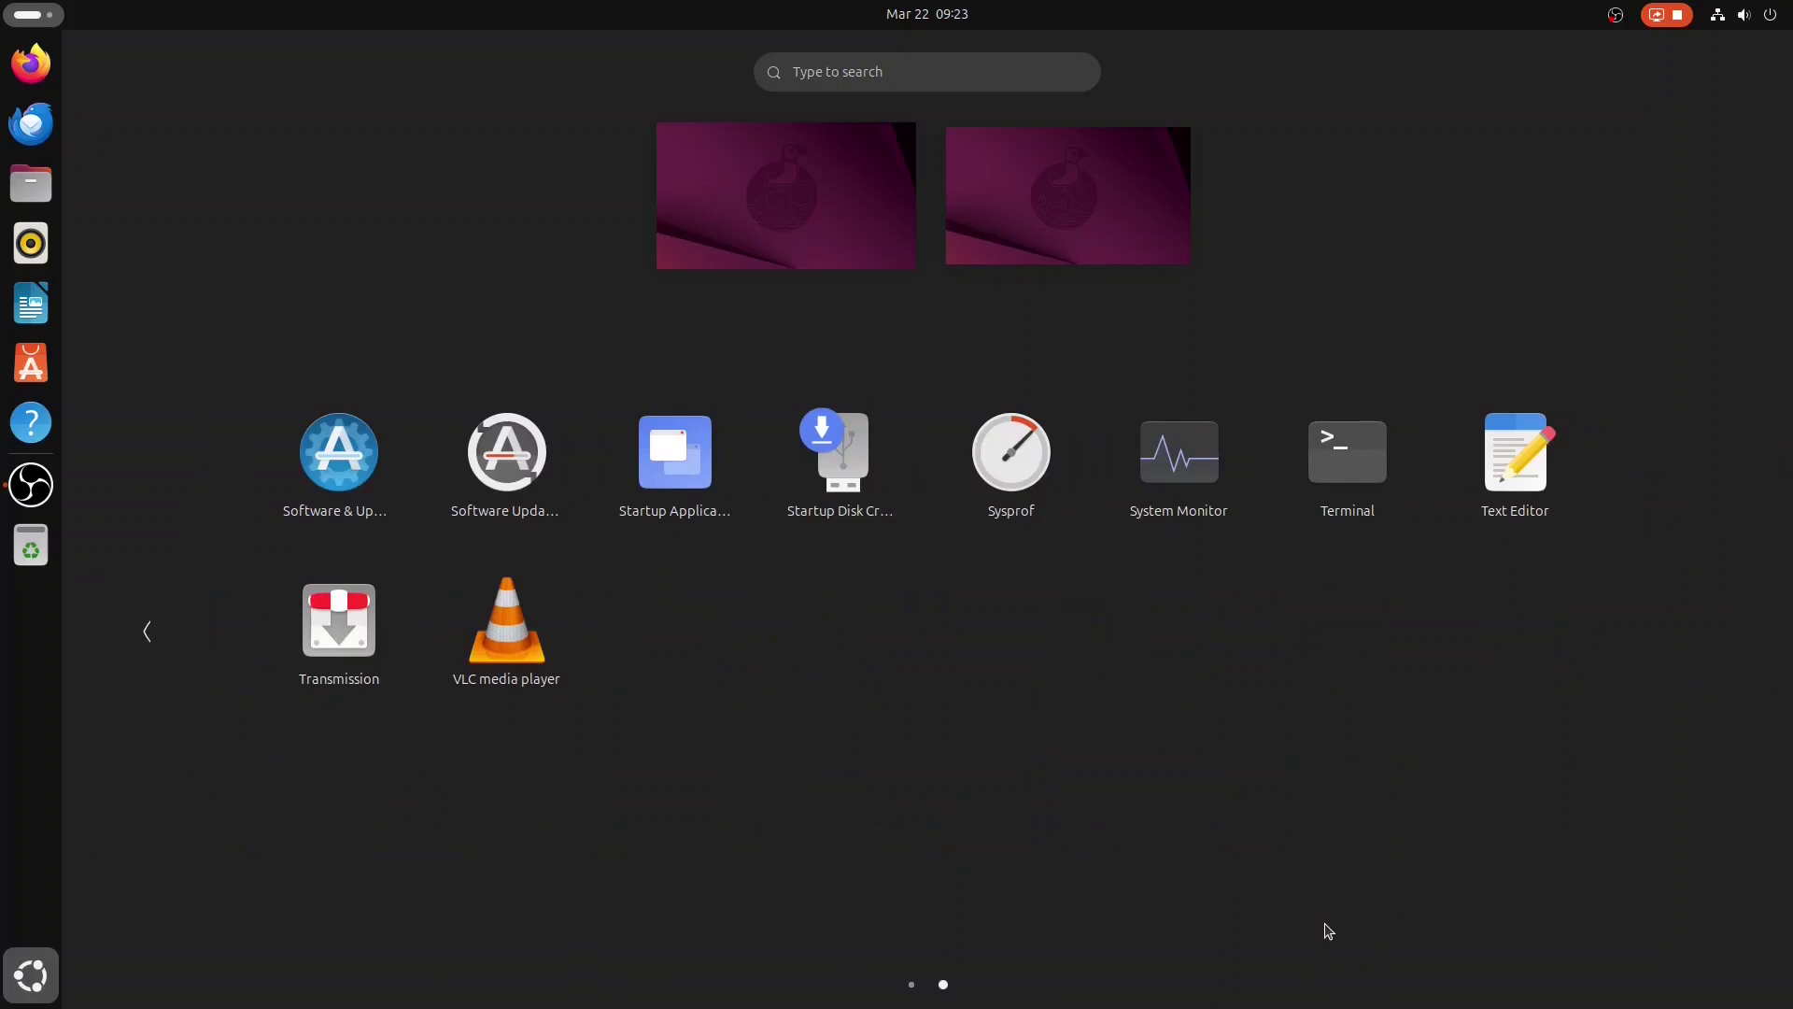
left_click(482, 477)
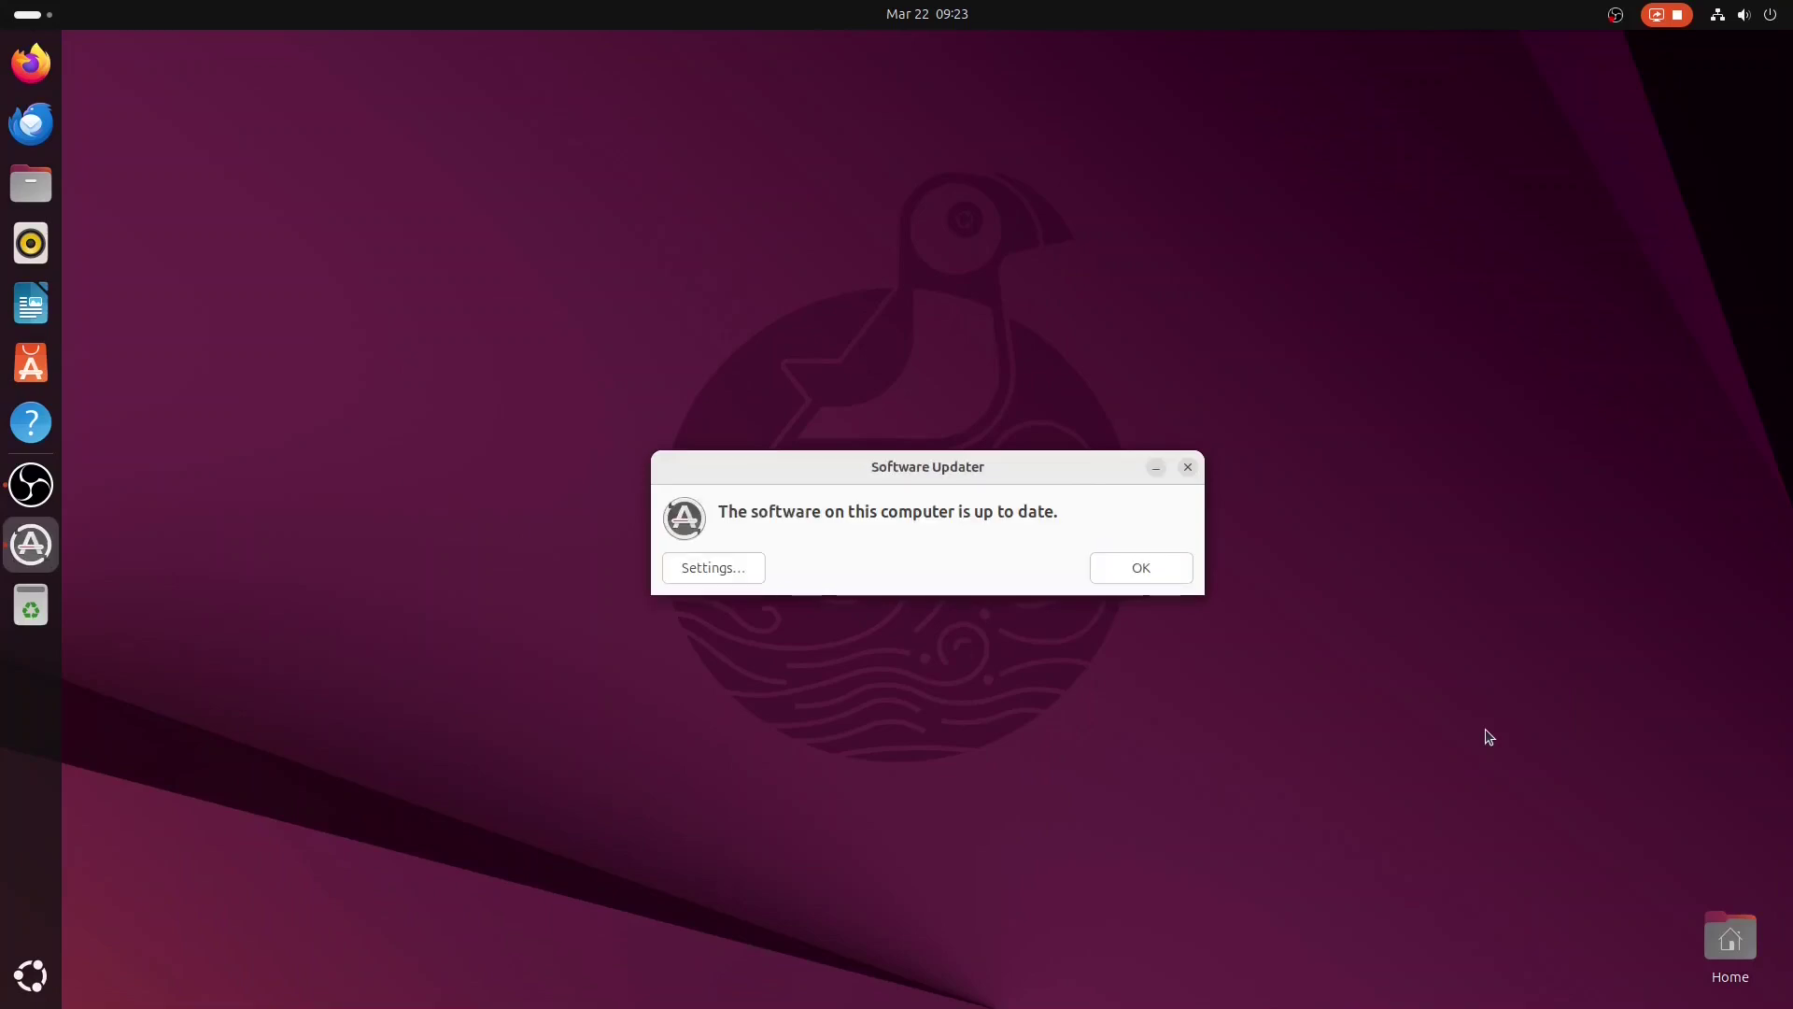
left_click(1163, 569)
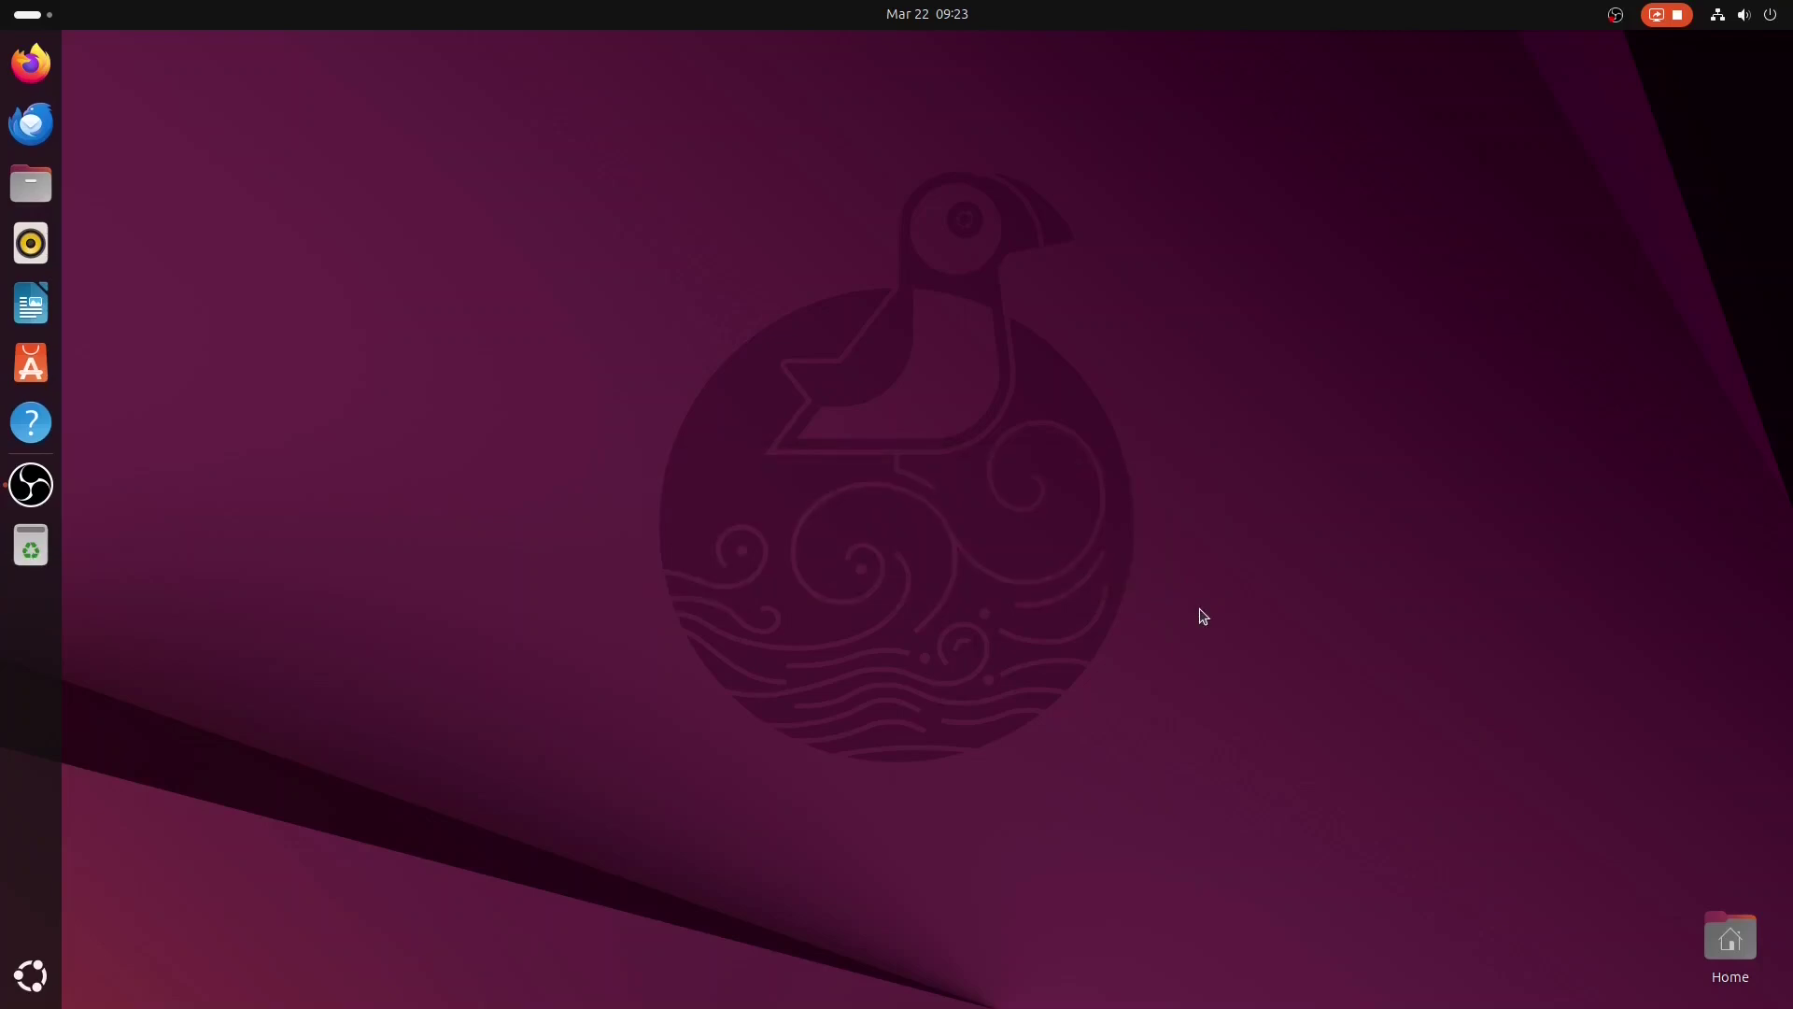
left_click(31, 363)
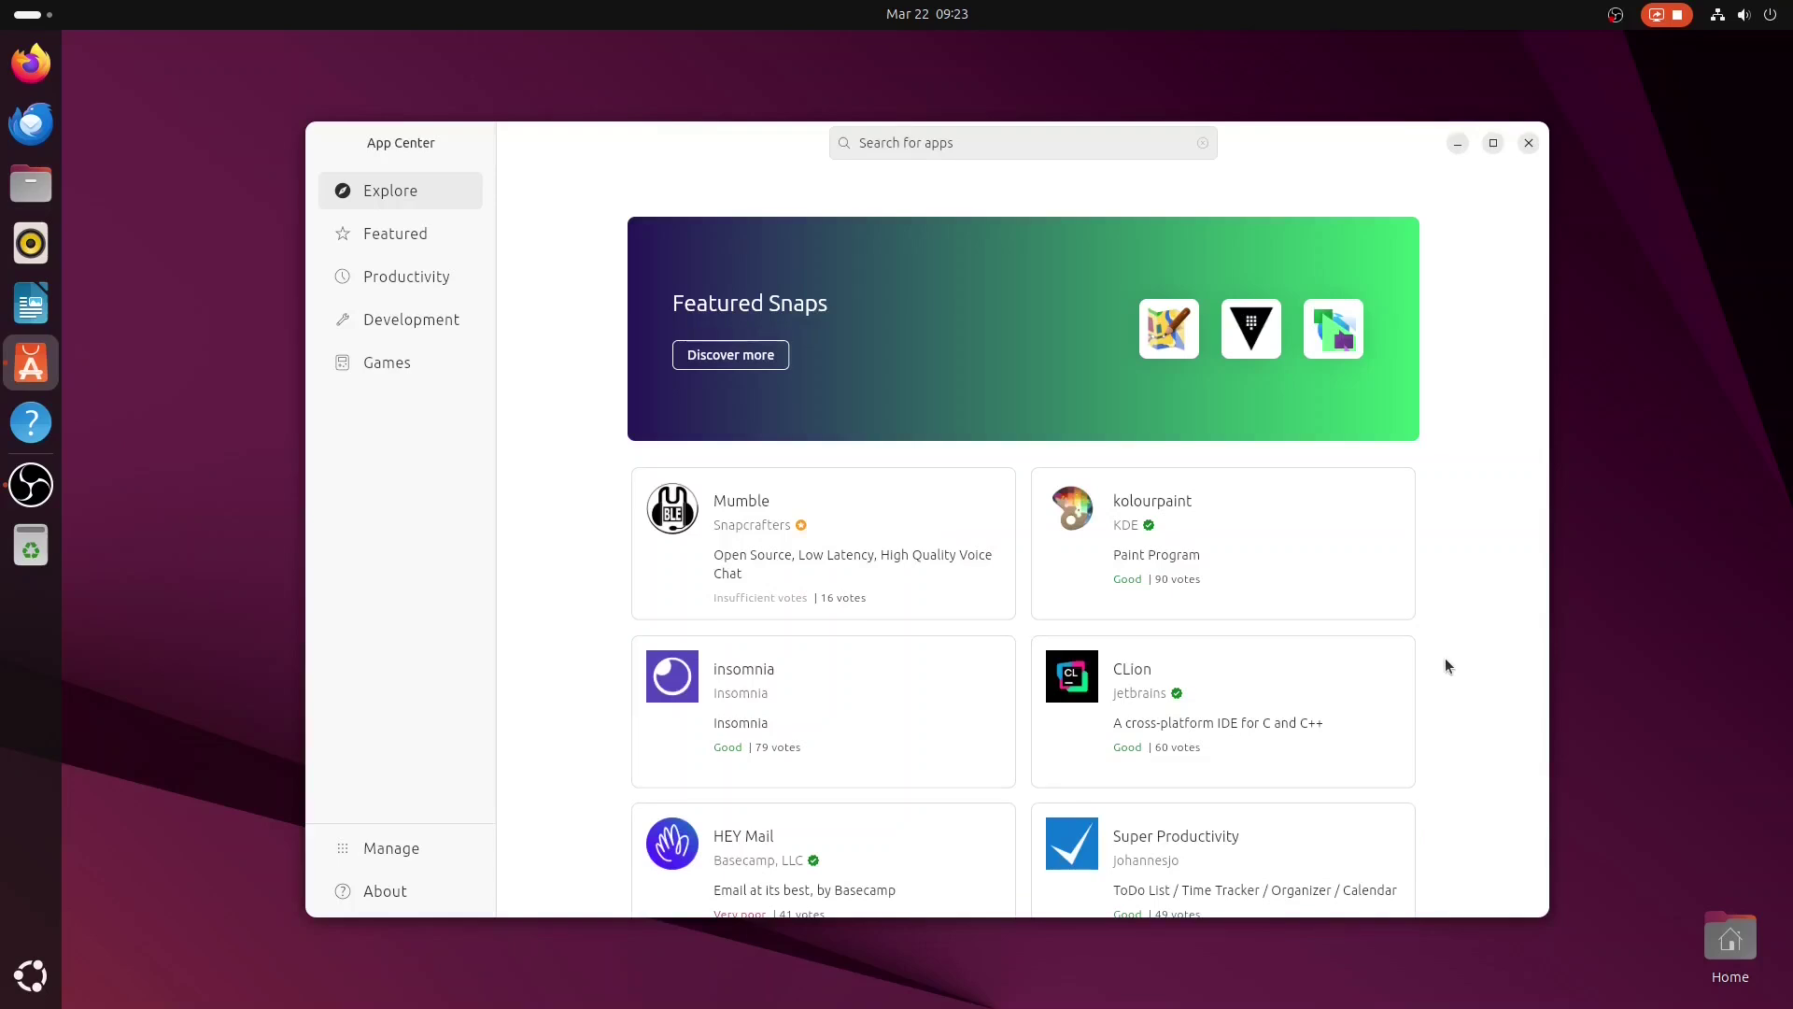
left_click(388, 848)
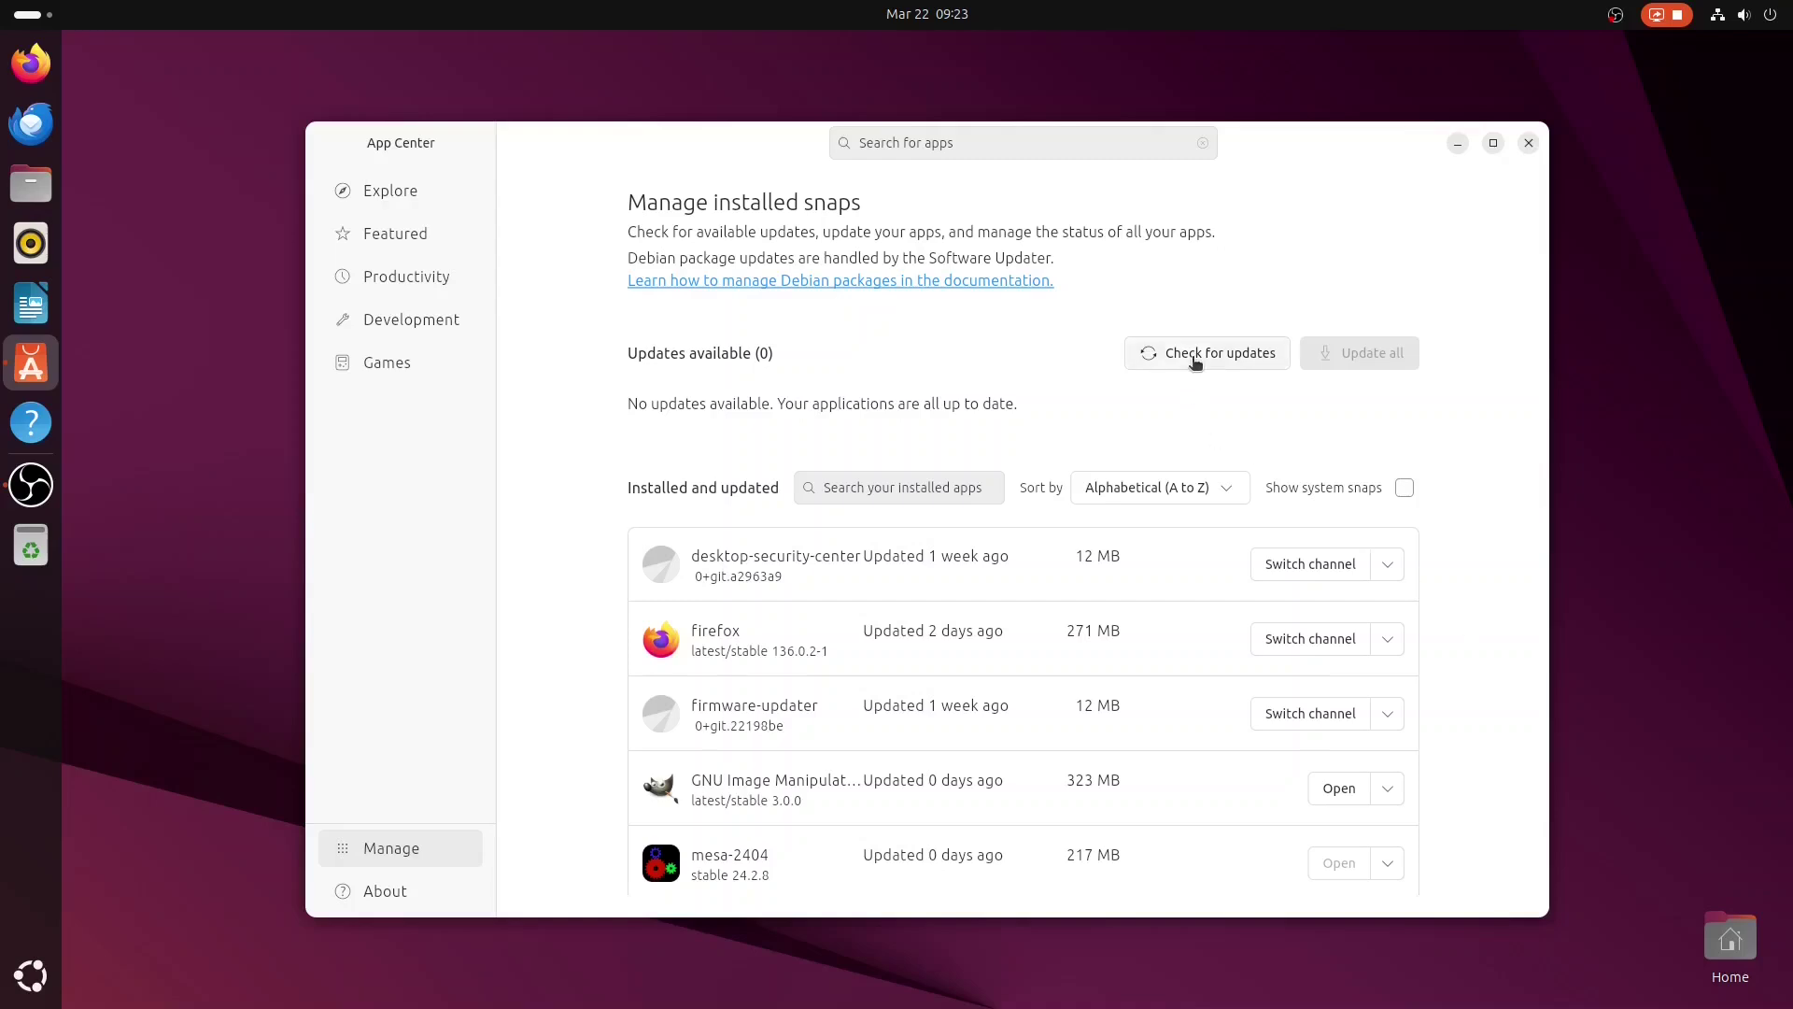
left_click(1193, 359)
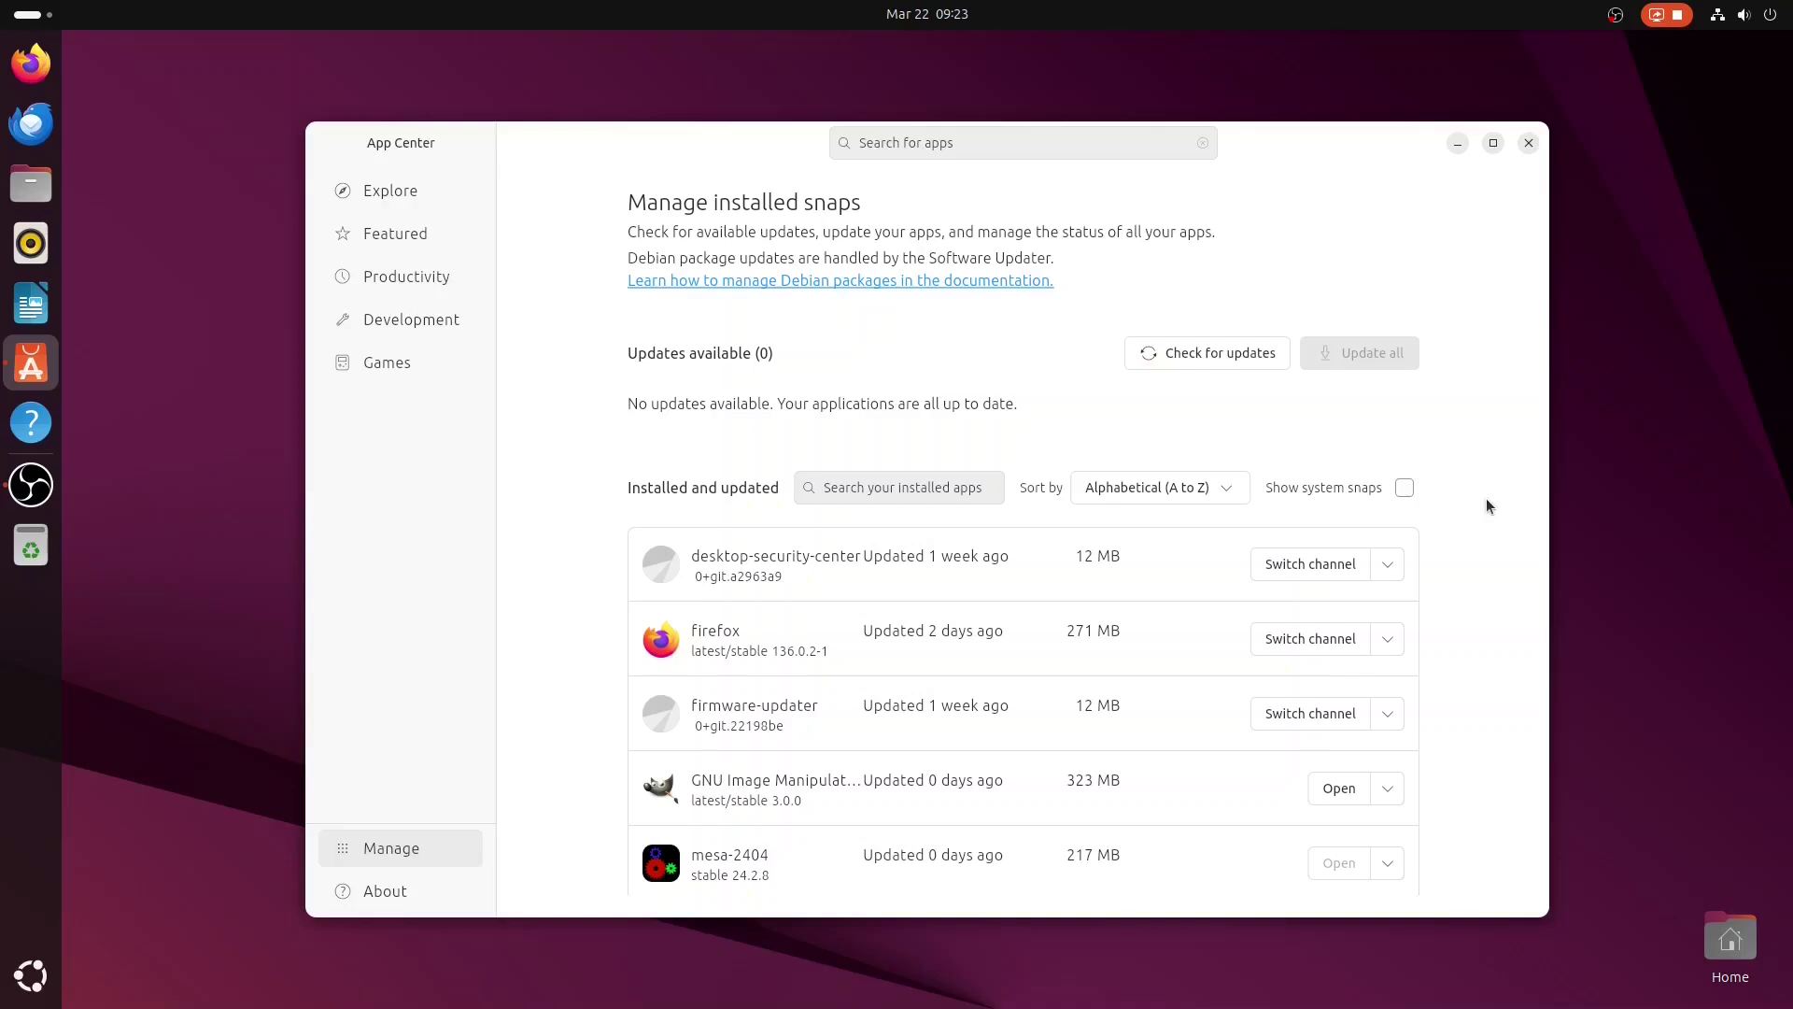
left_click(404, 190)
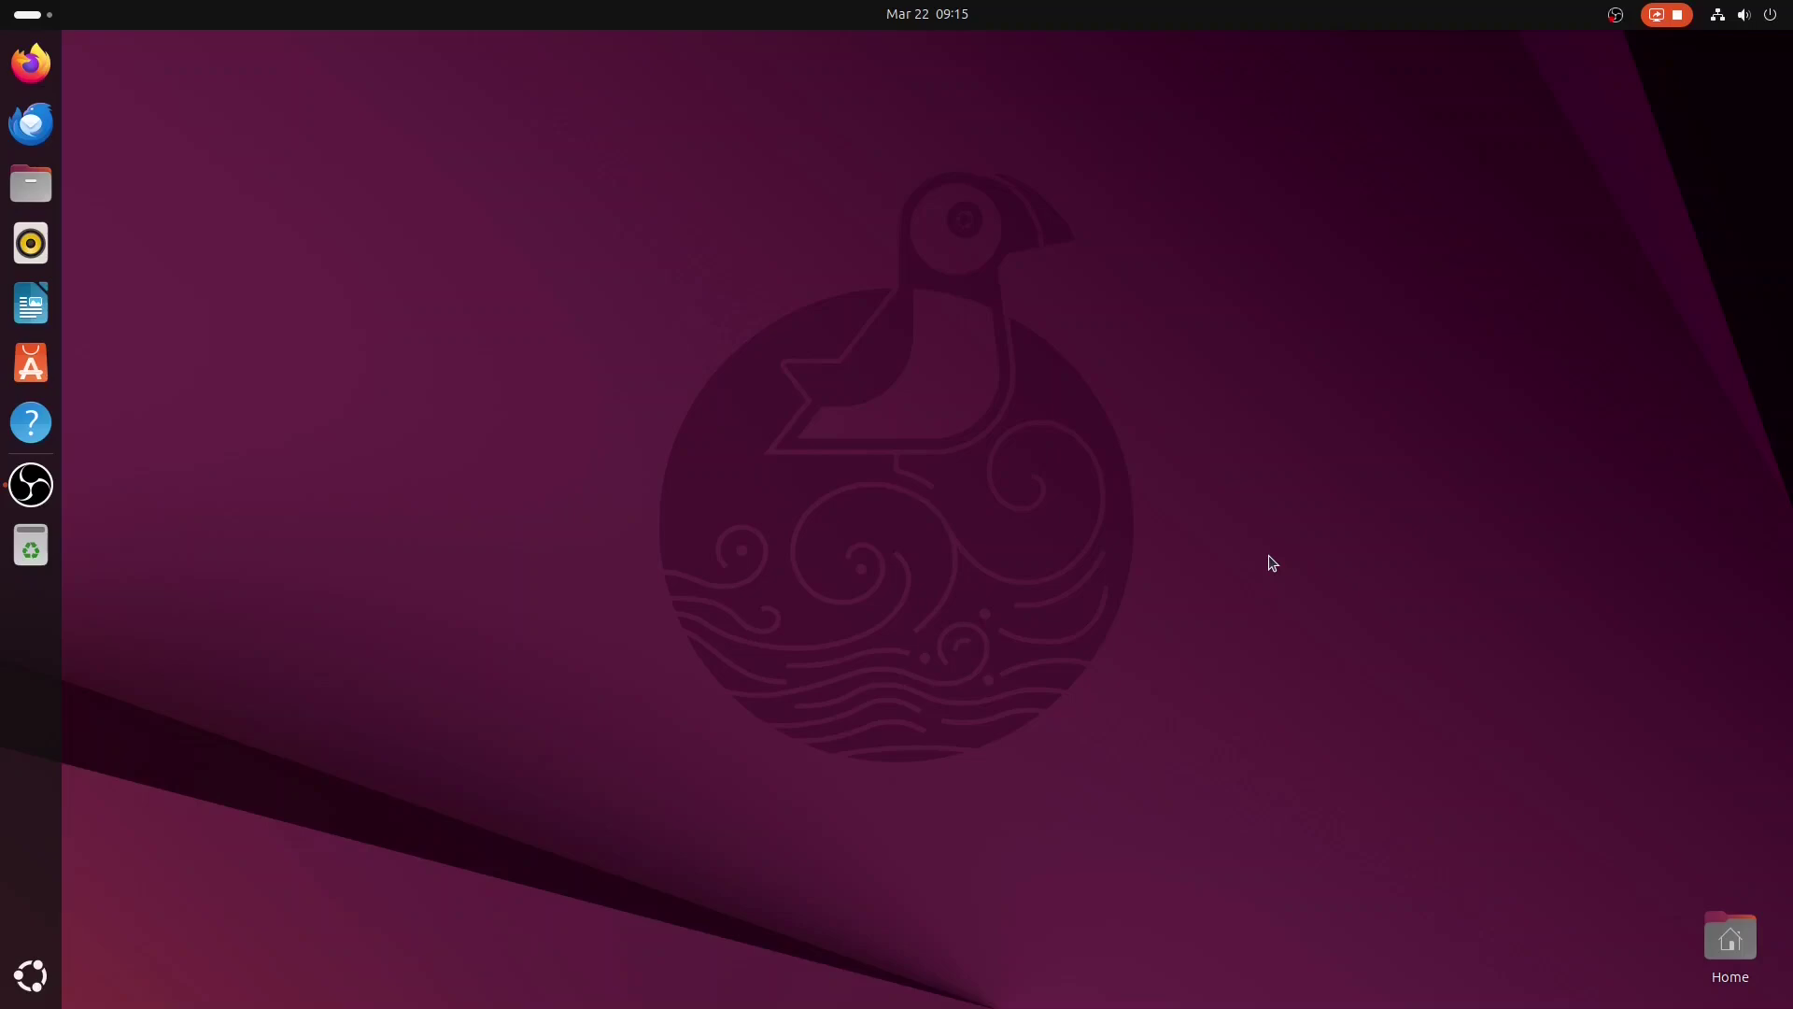
Open a new Terminal from the app overview and run sudo snap refresh.
key("super+a")
scroll(1602, 720, "down", 1)
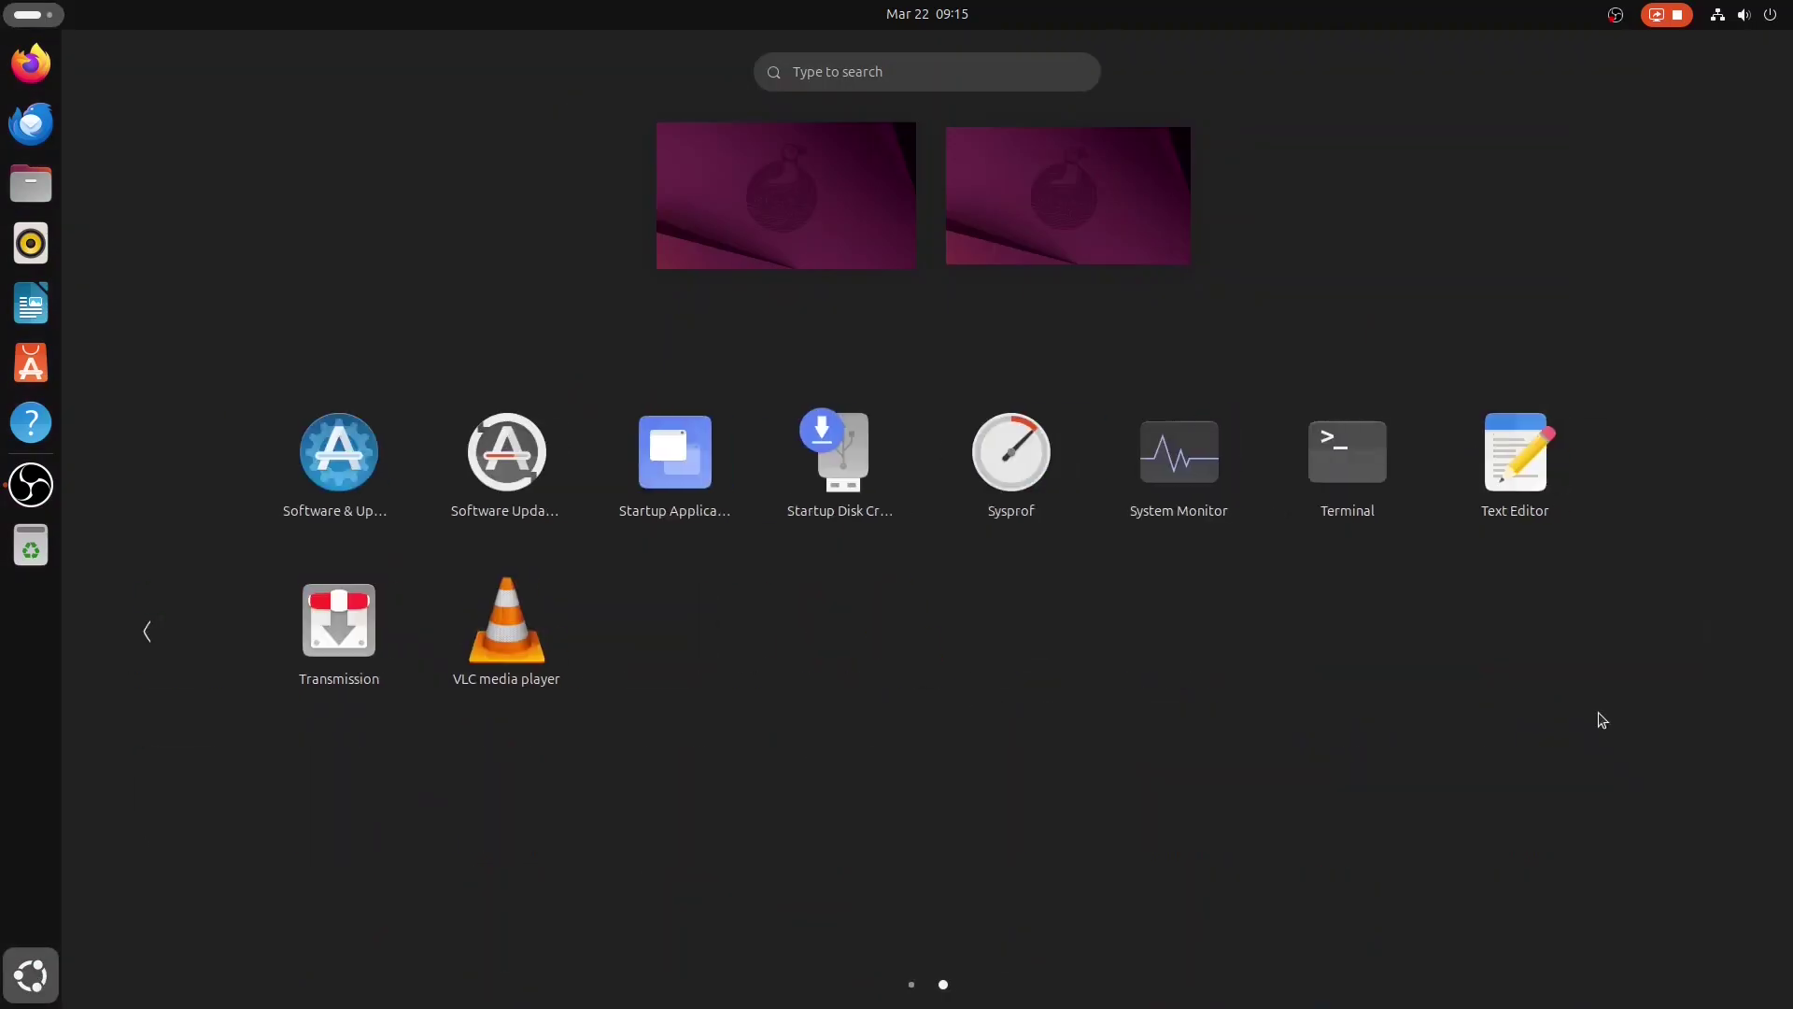
left_click(1347, 415)
type("sudo snap refresh")
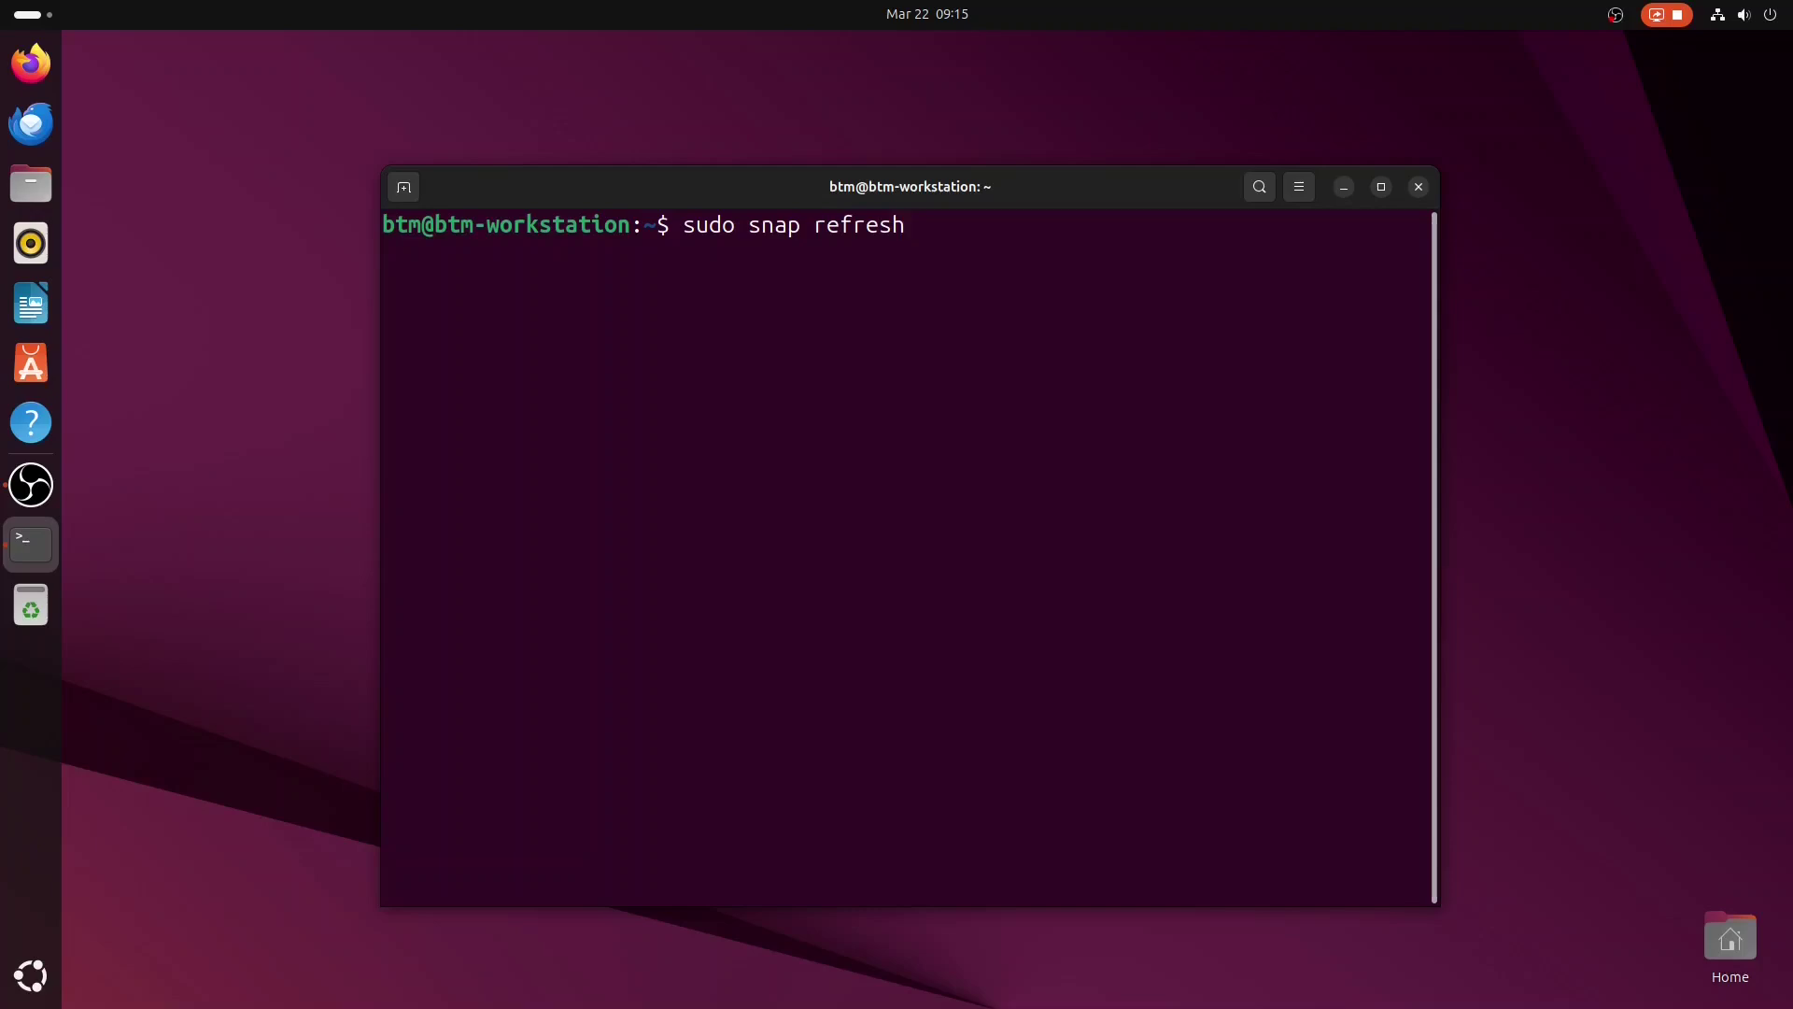
key("Return")
Run sudo apt update, then sudo apt upgrade, confirming with y.
key("Return")
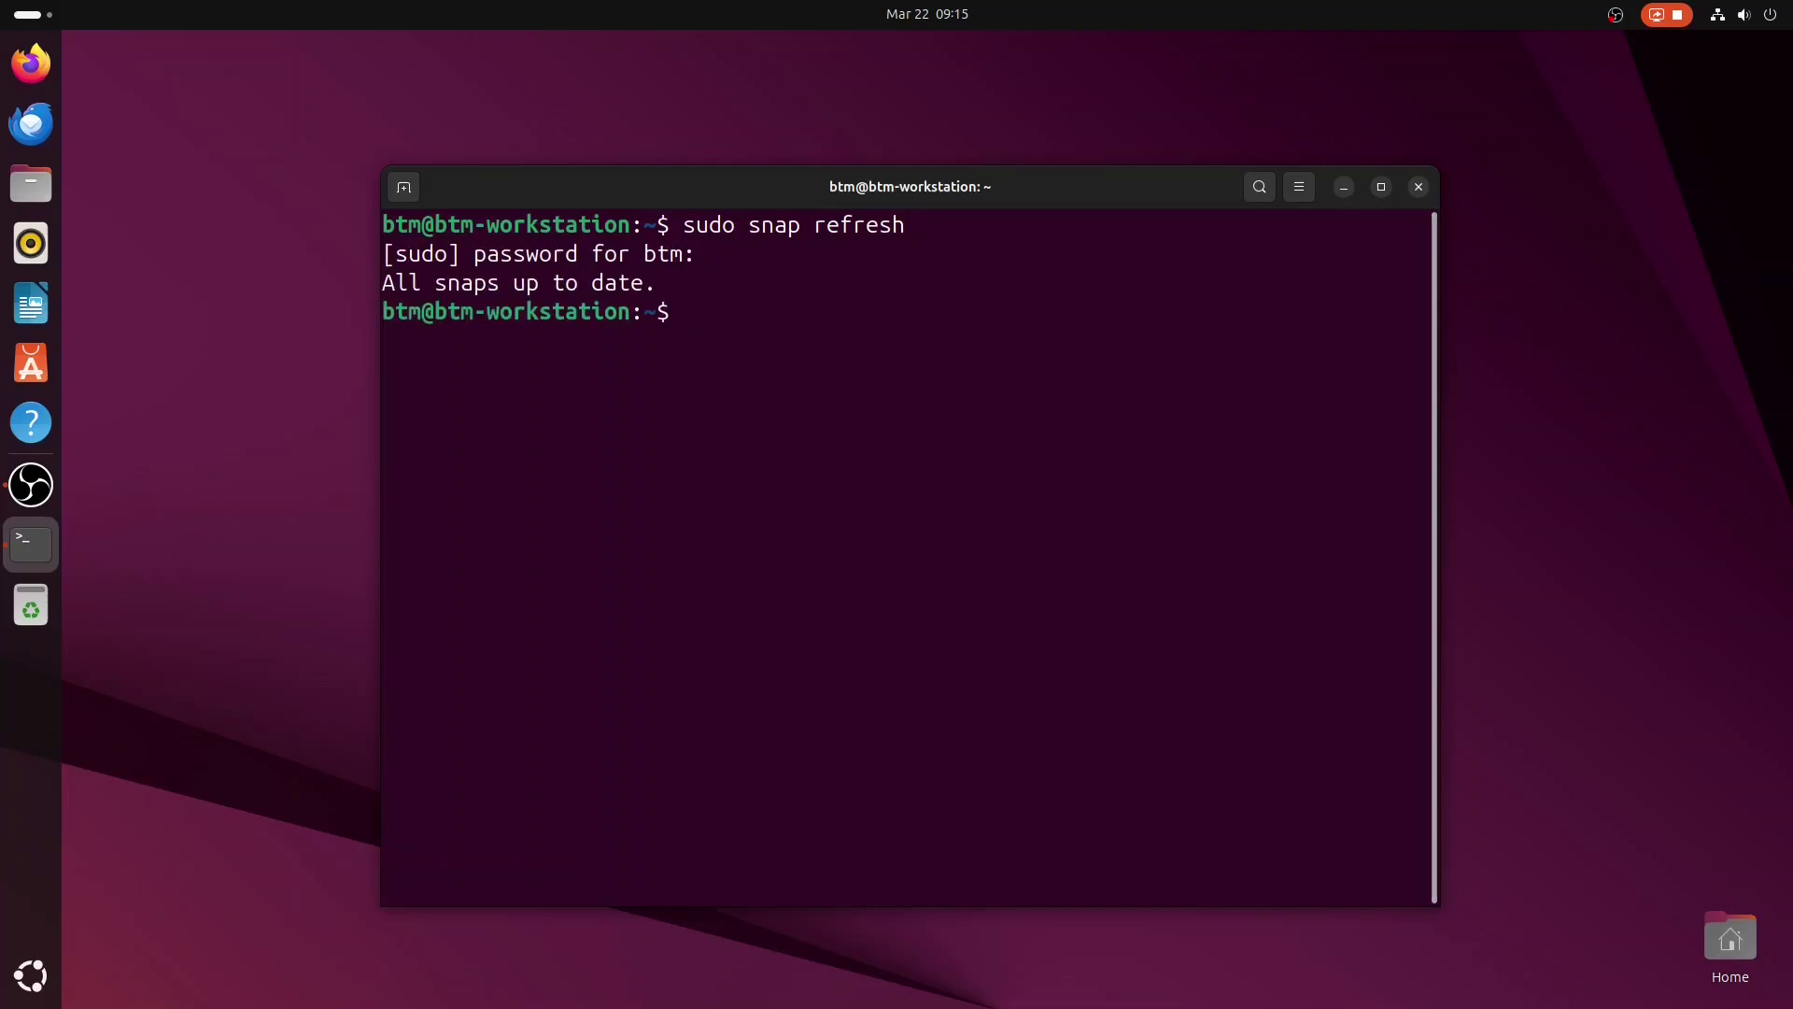
type("sudo apt update")
key("Return")
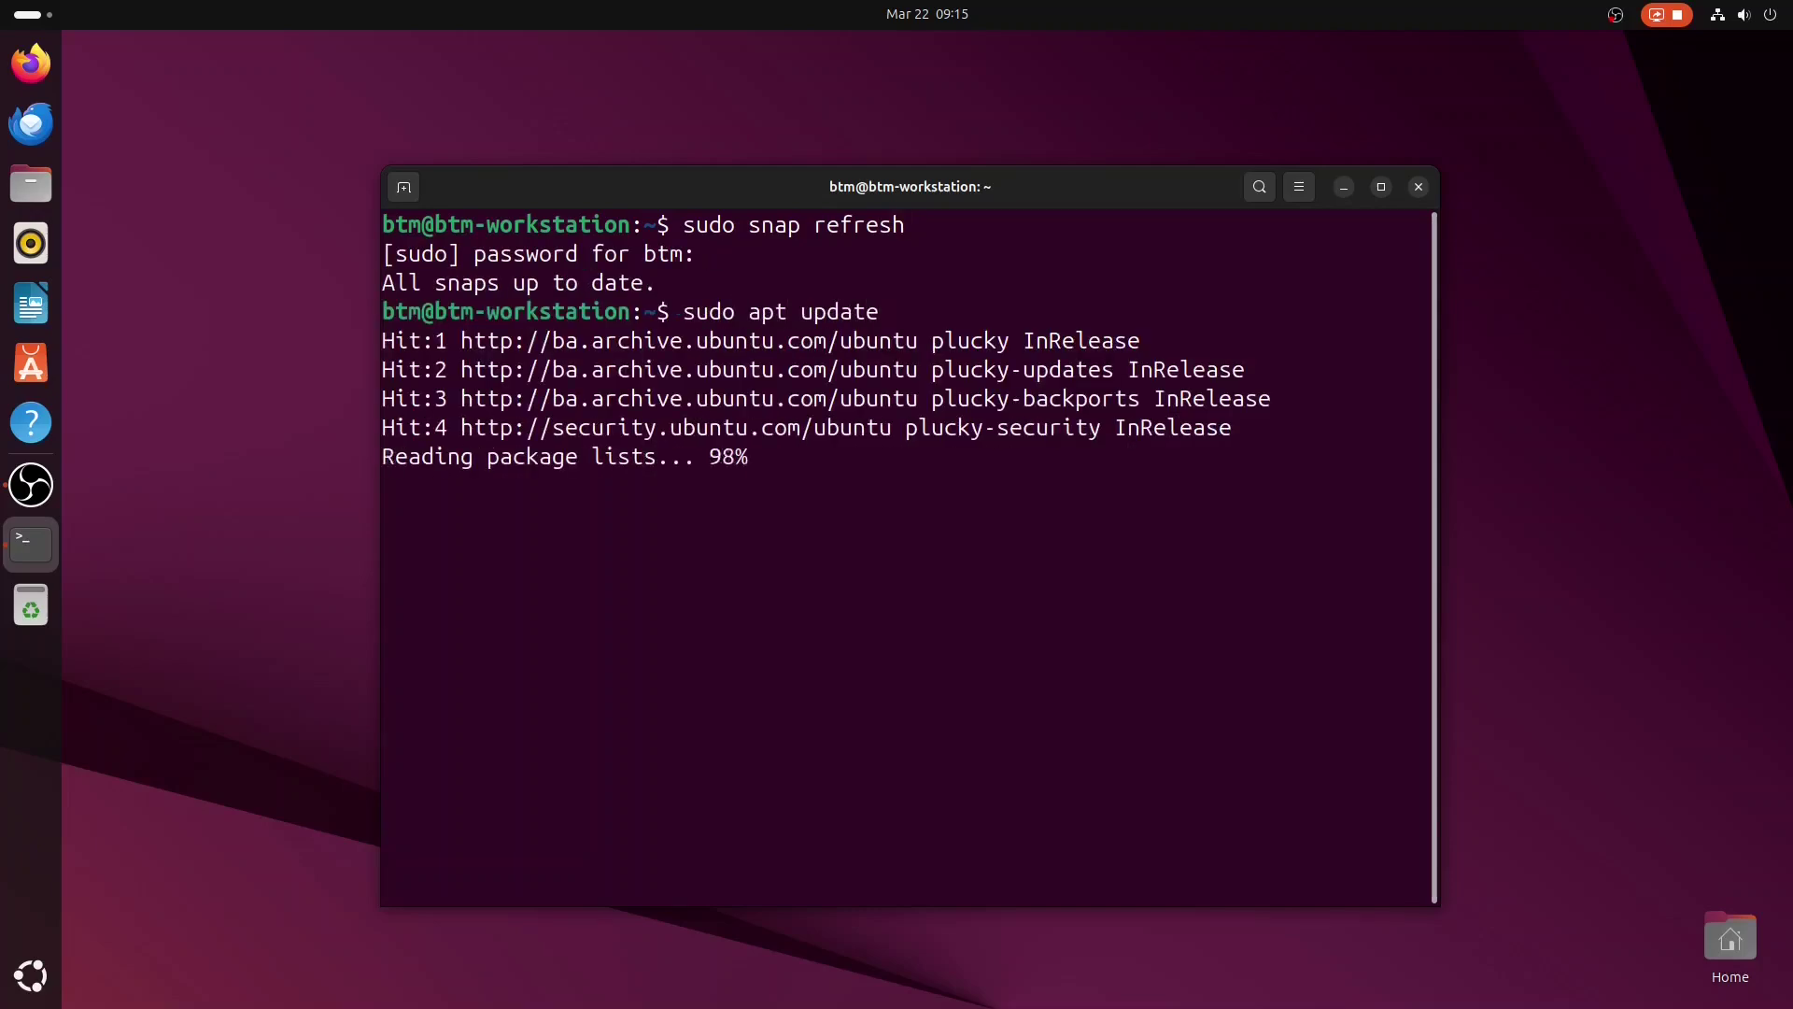
type("sudo apt upgrade")
key("Return")
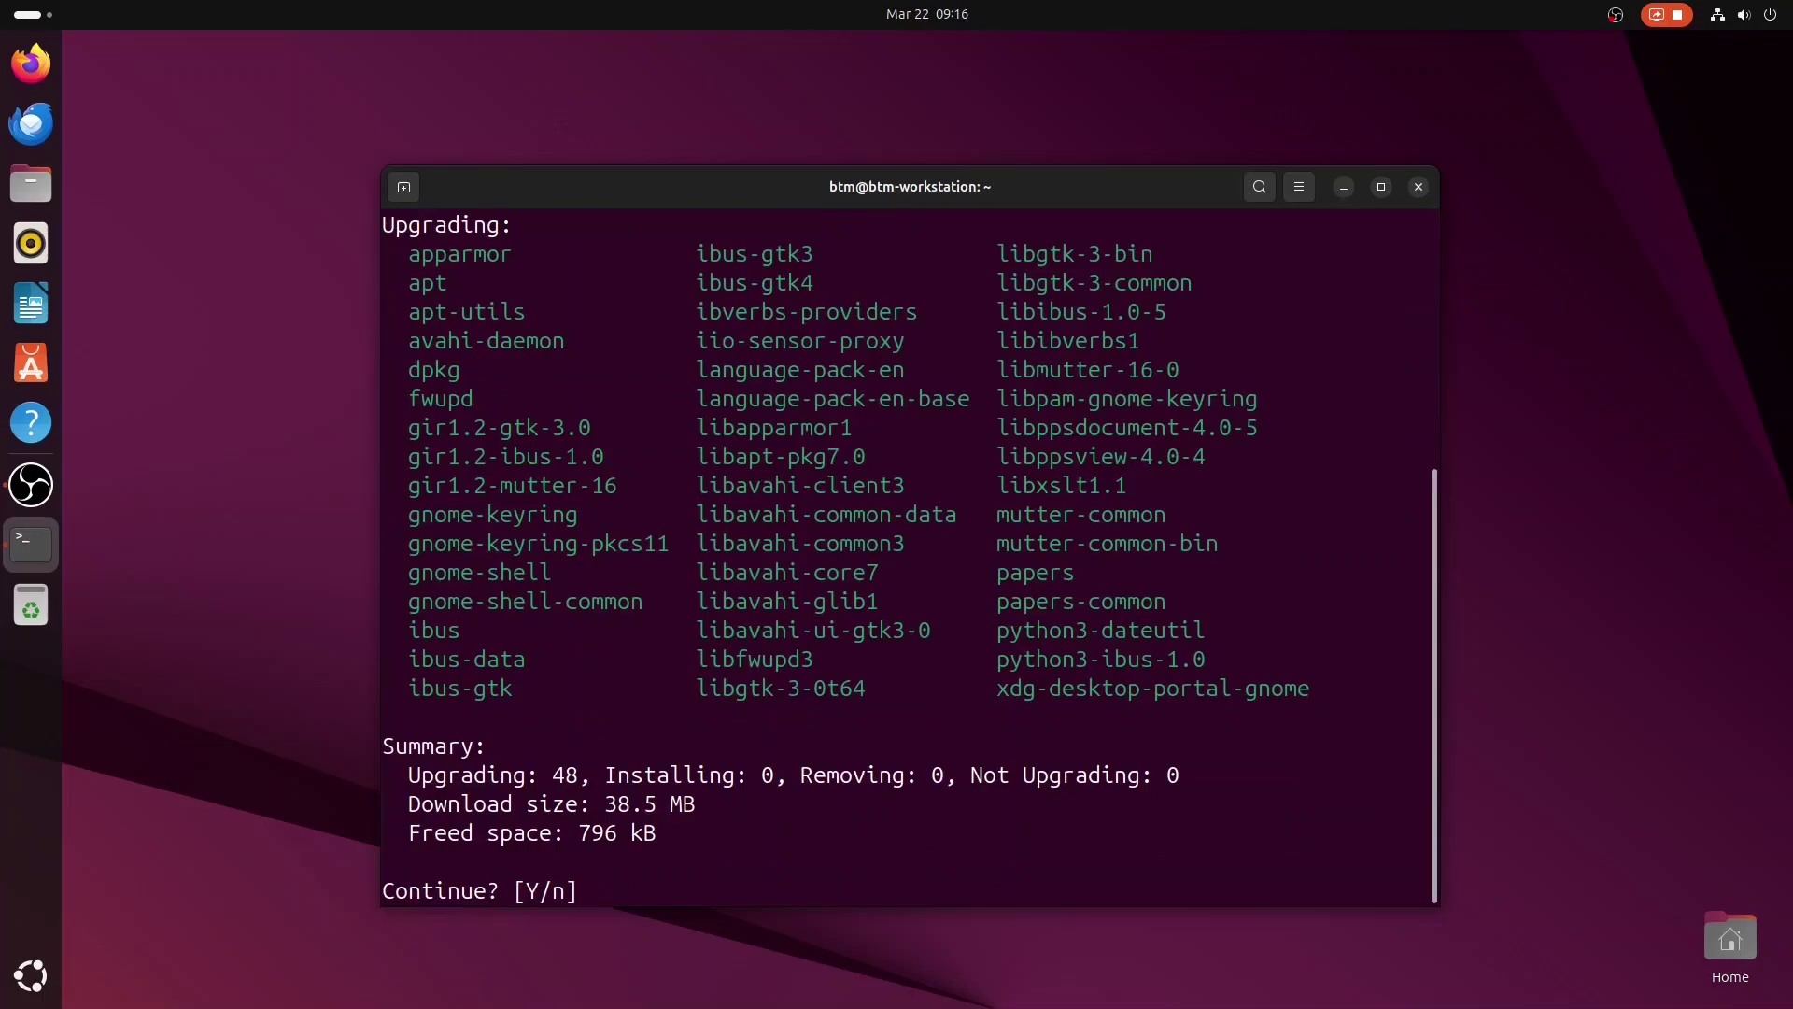
type("y")
key("Return")
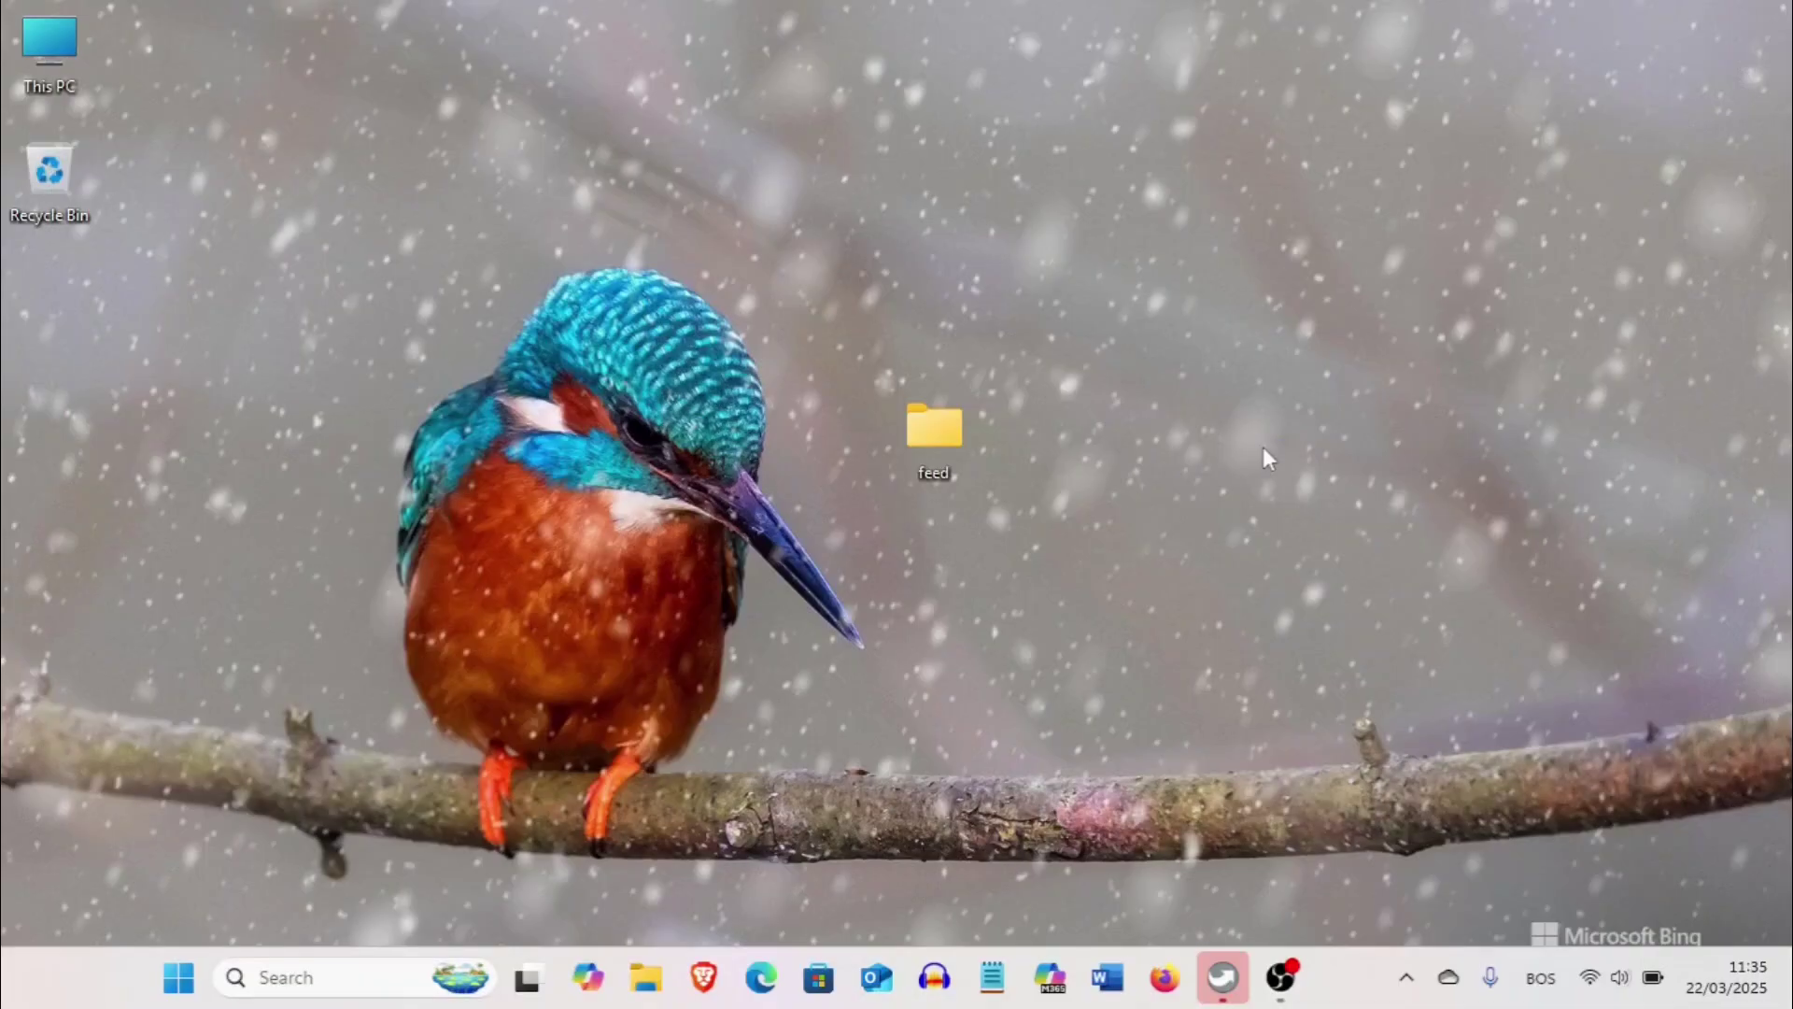
right_click(1752, 998)
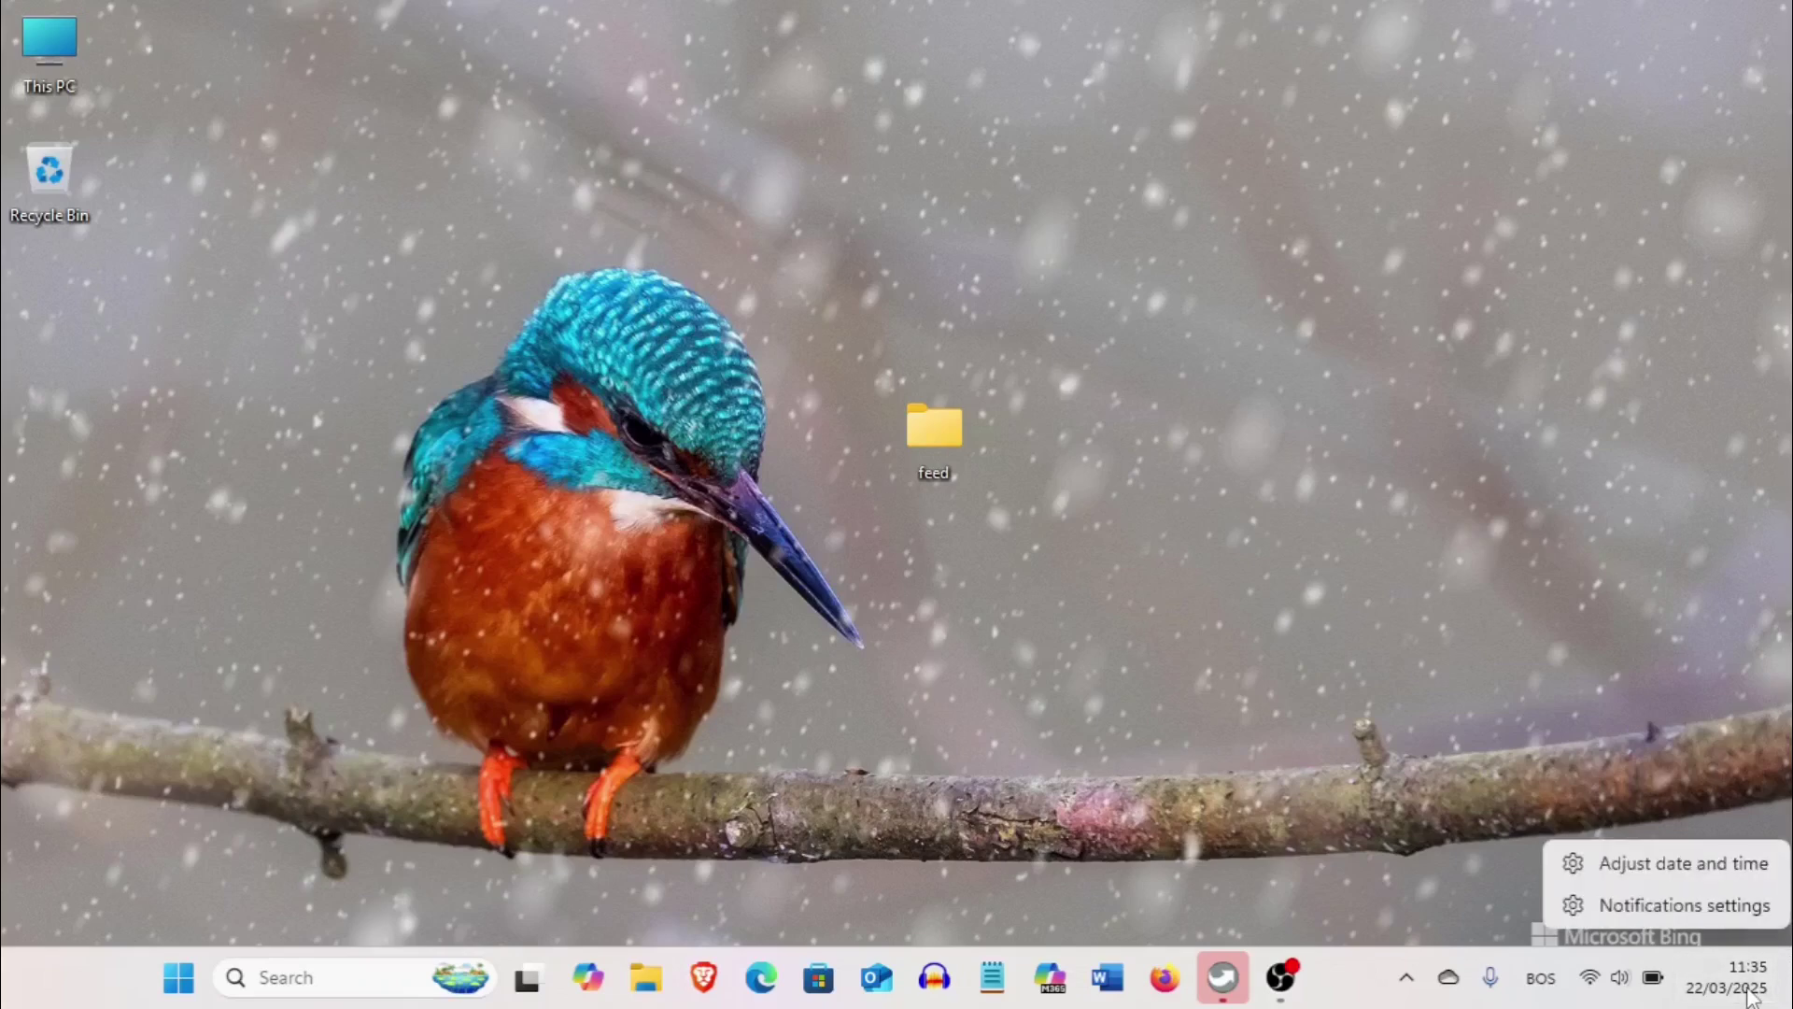
left_click(1730, 865)
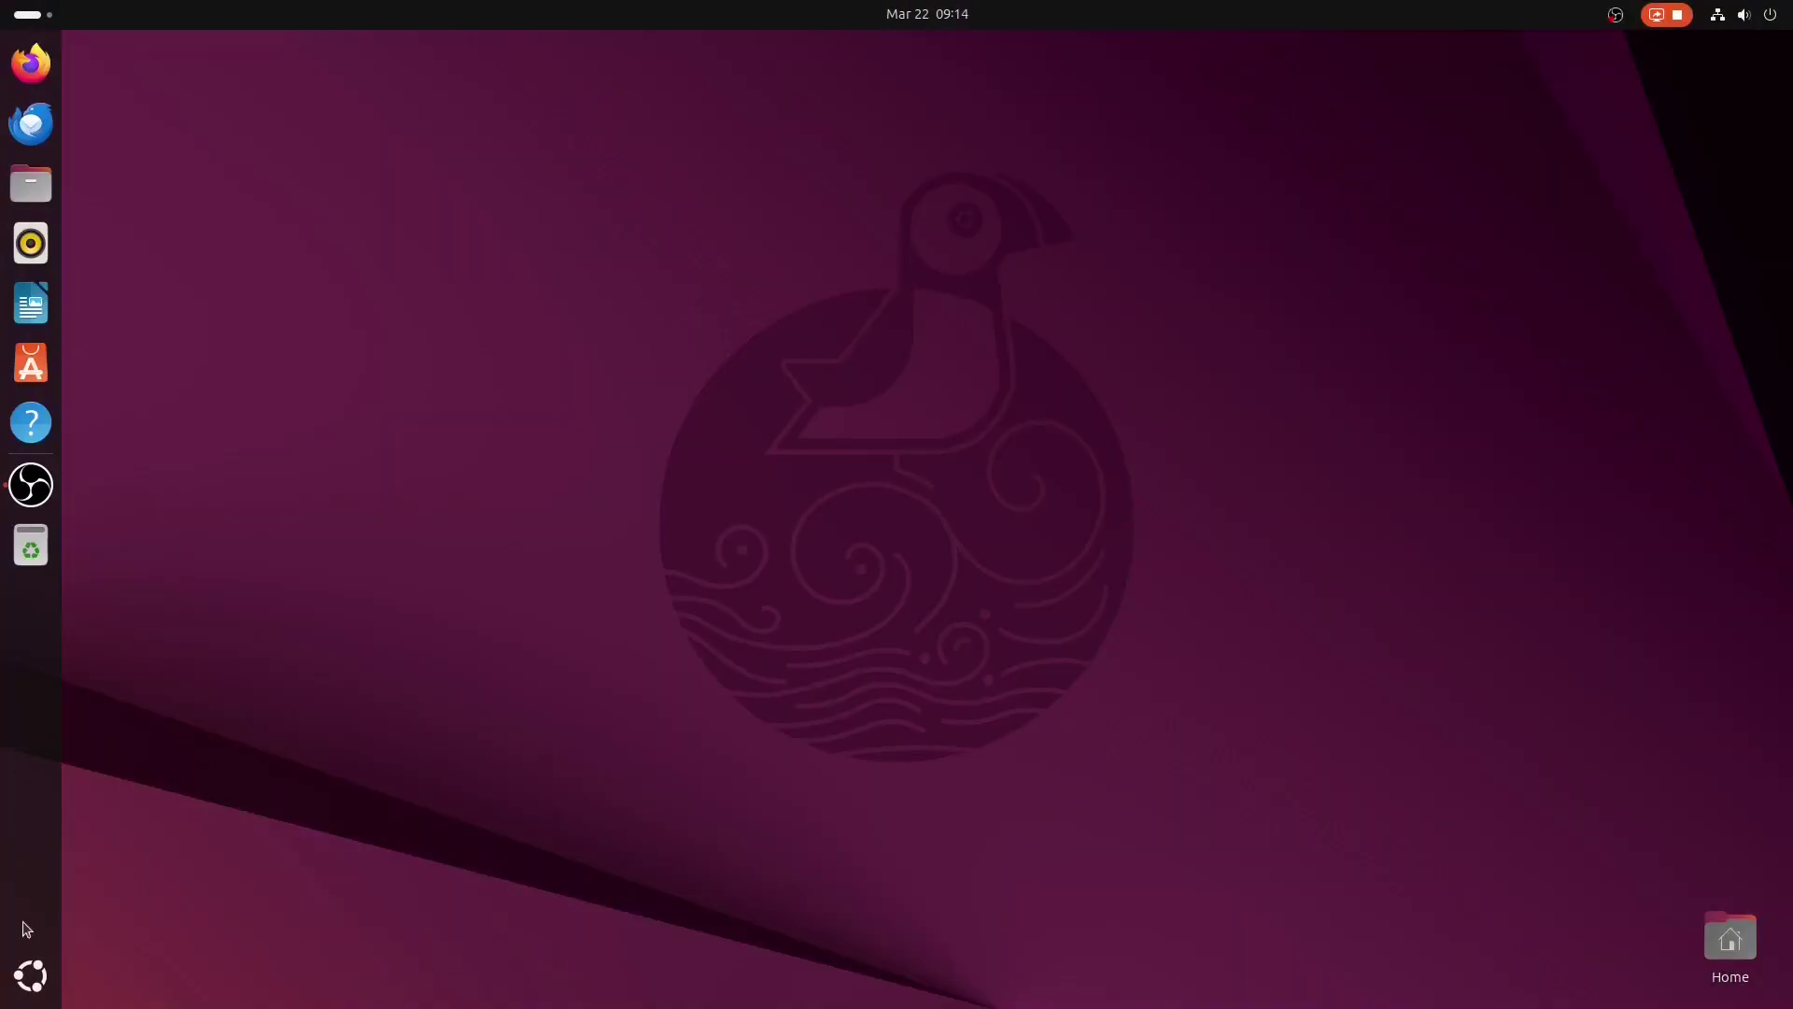
Launch Terminal from the second app page, move it aside, and run timedatectl set-local-rtc 1.
left_click(27, 988)
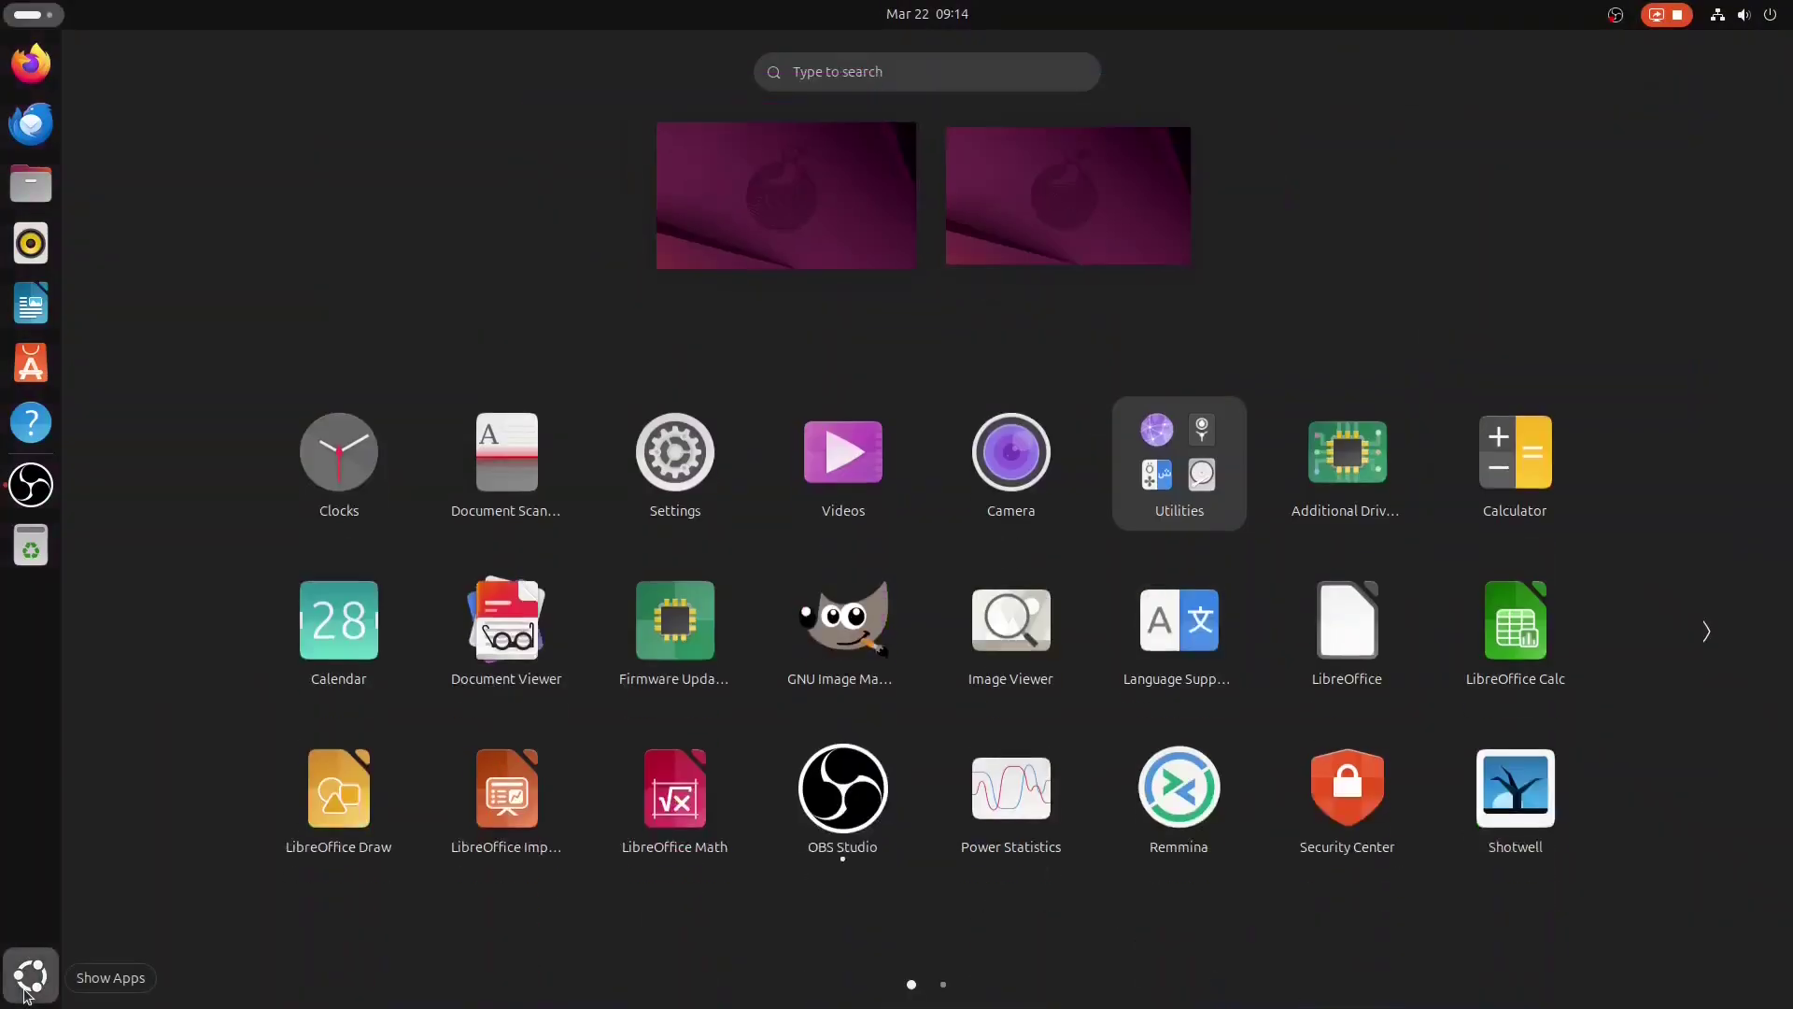
left_click(1705, 631)
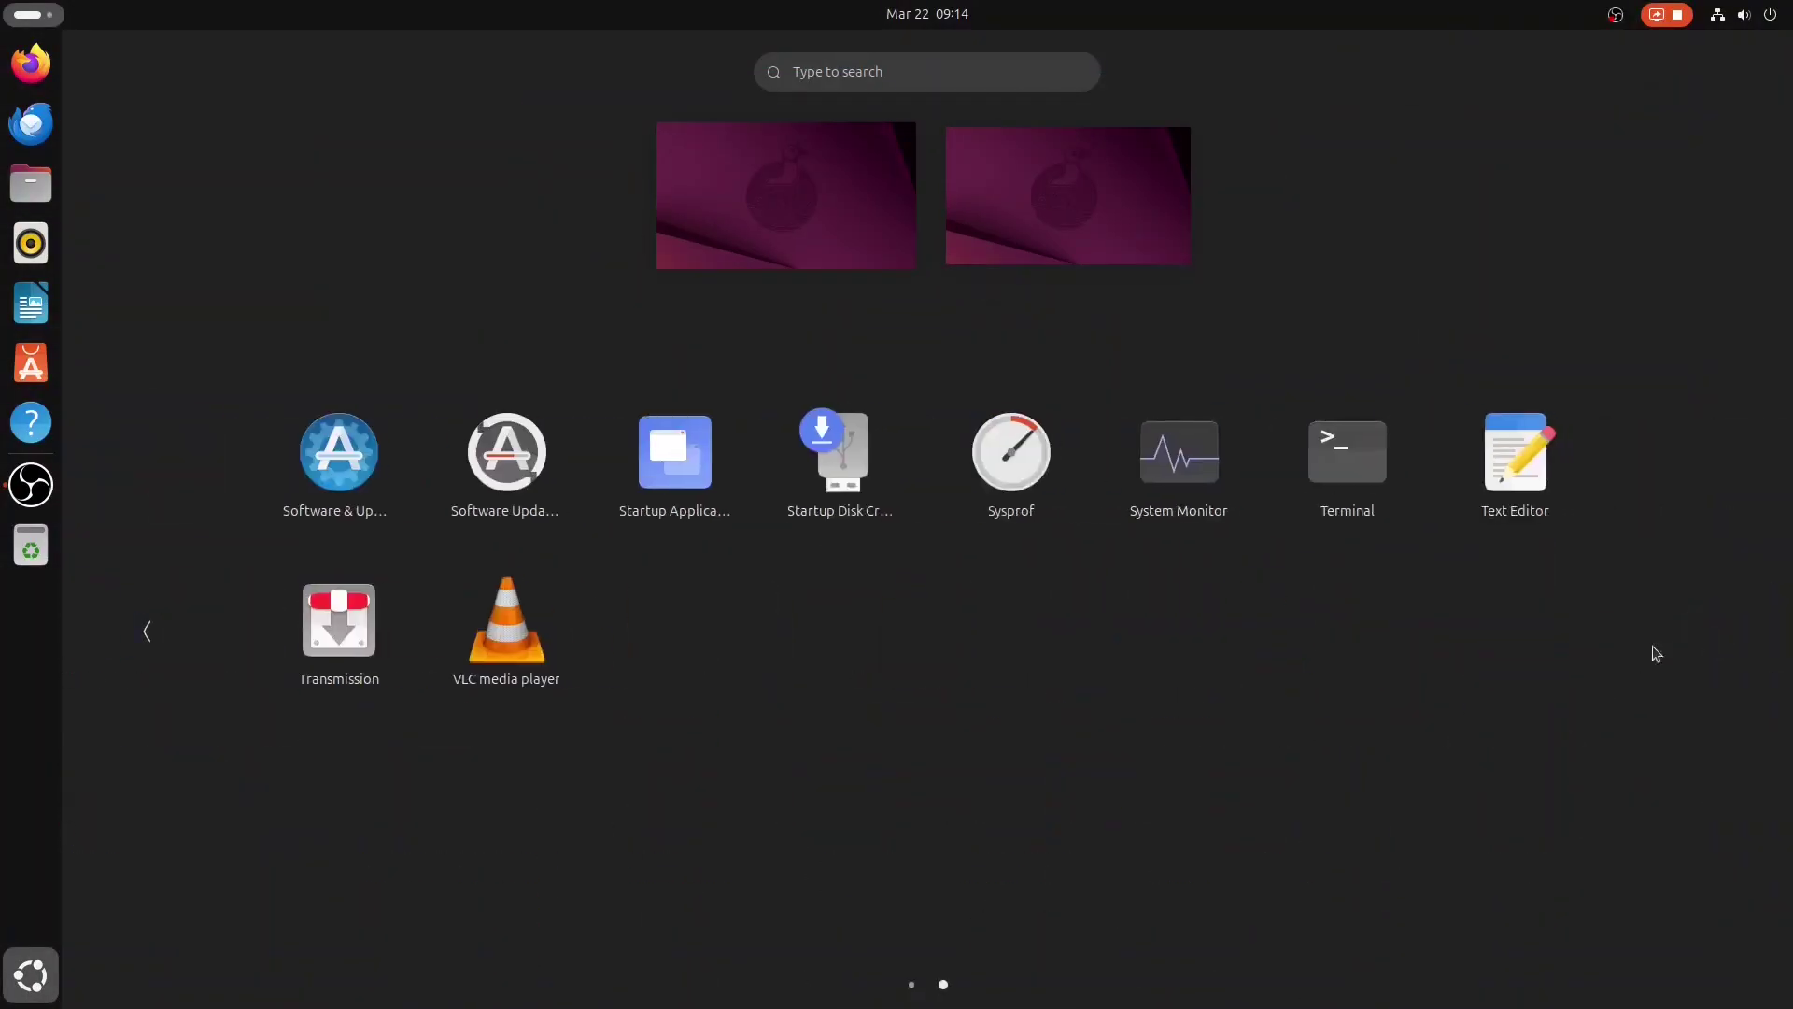
left_click(1345, 449)
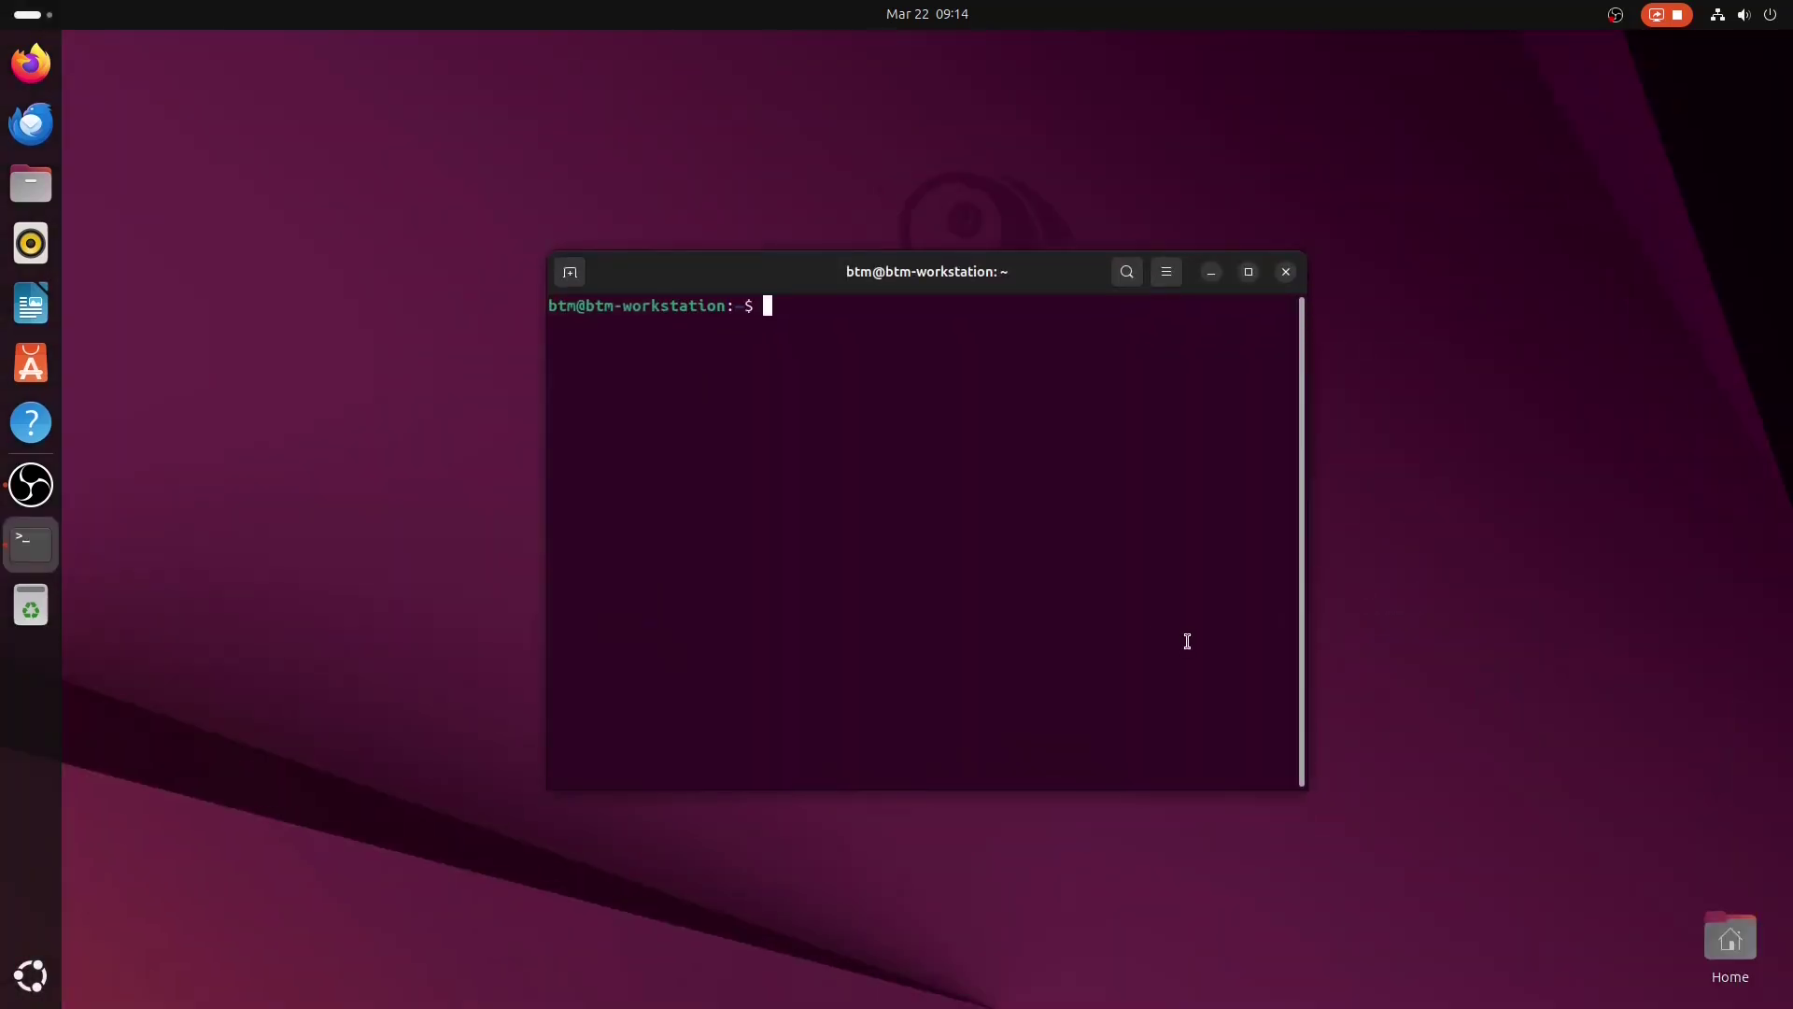
type("timedatect")
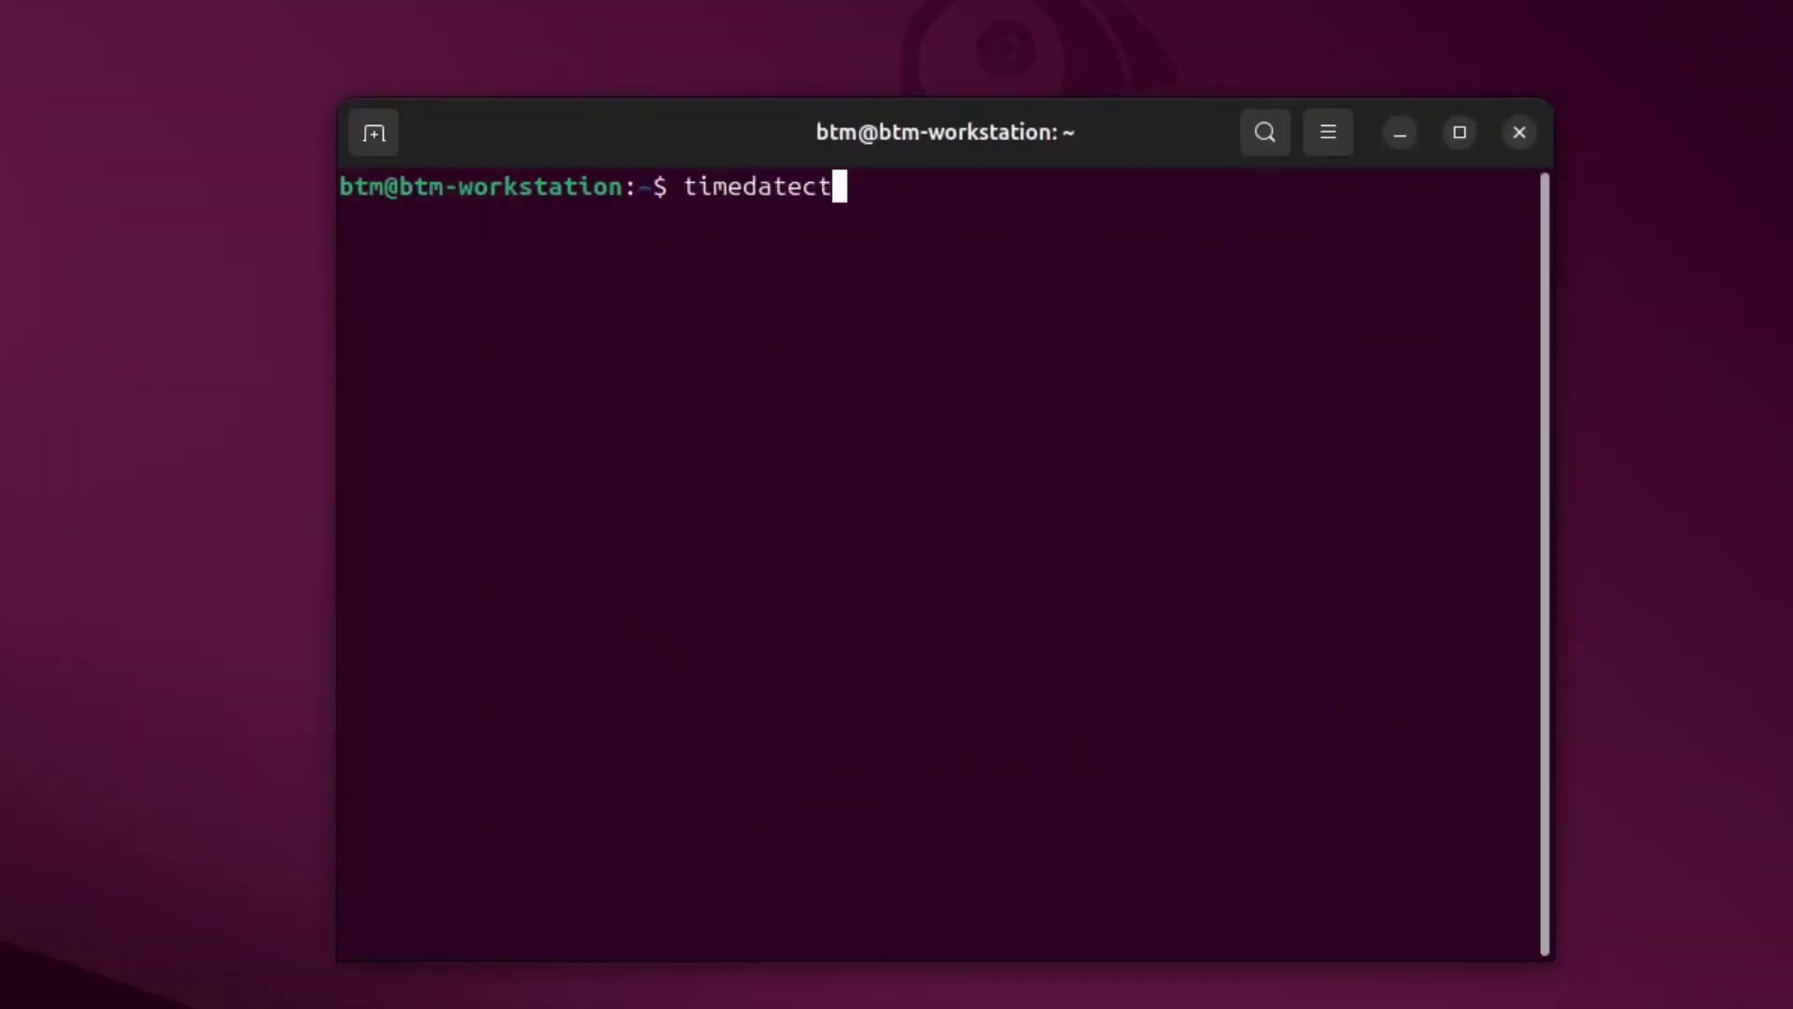
type("l set-local-")
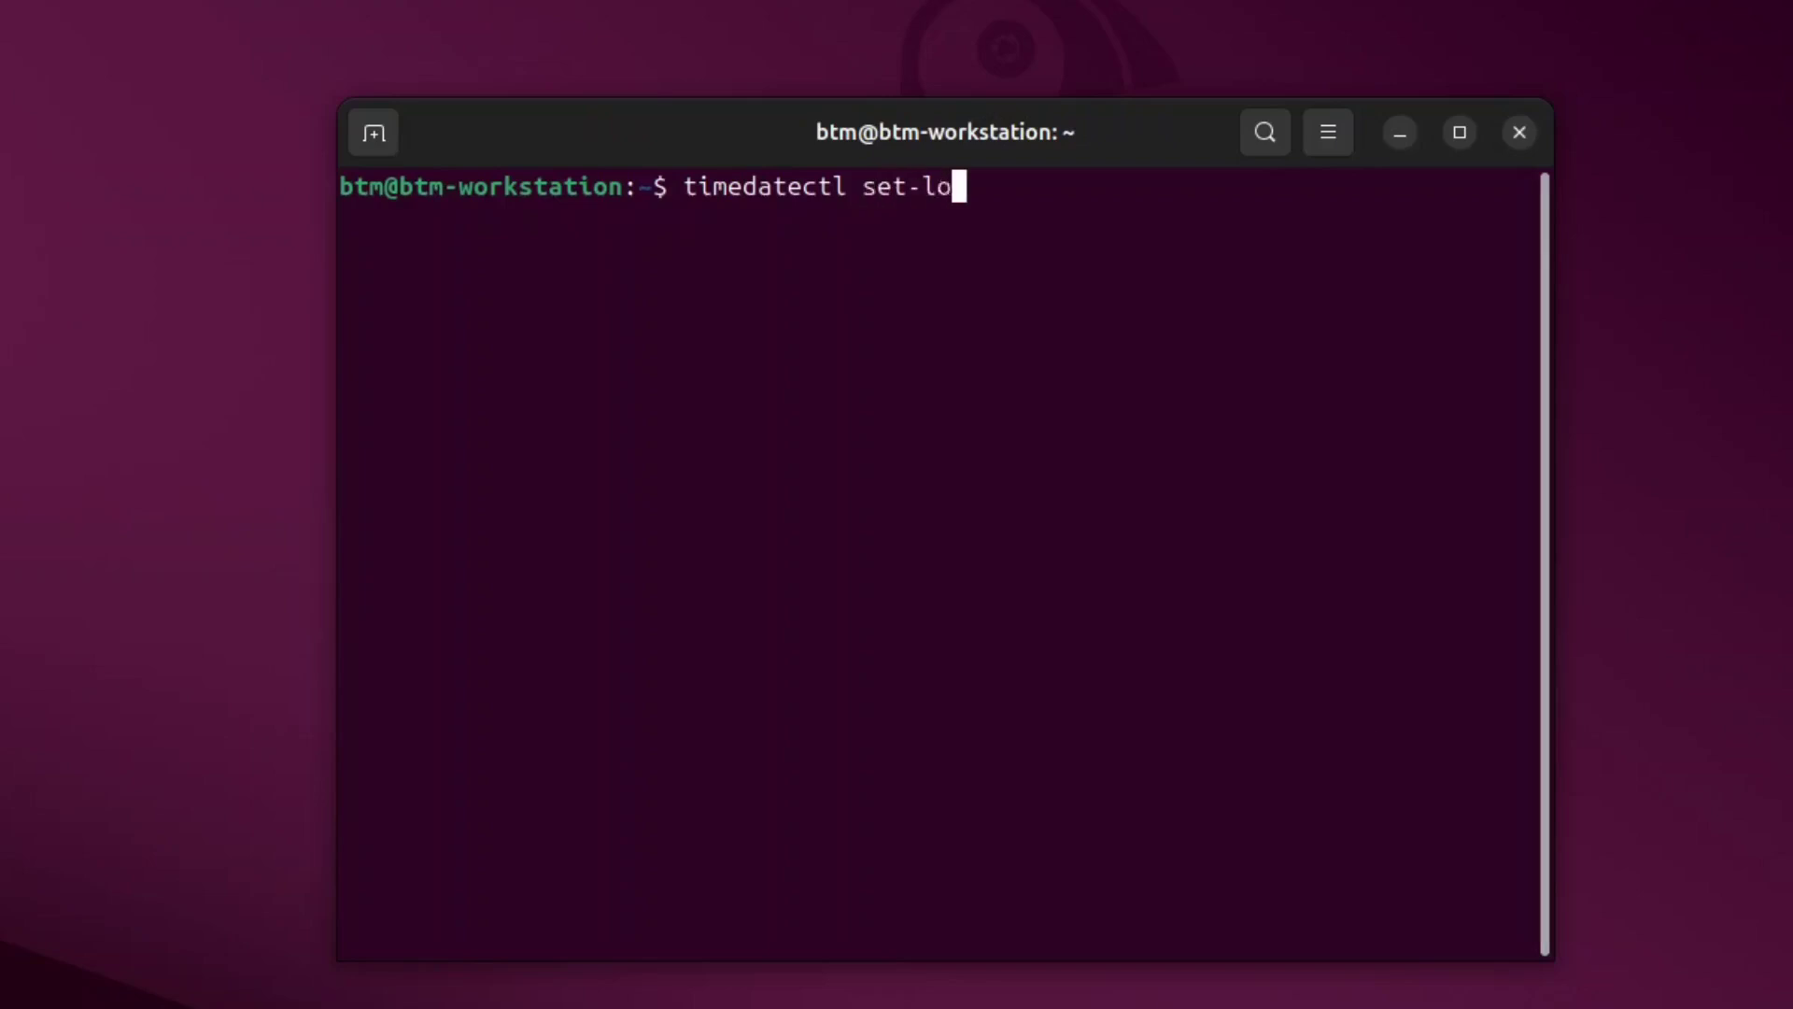
type("rtc 1")
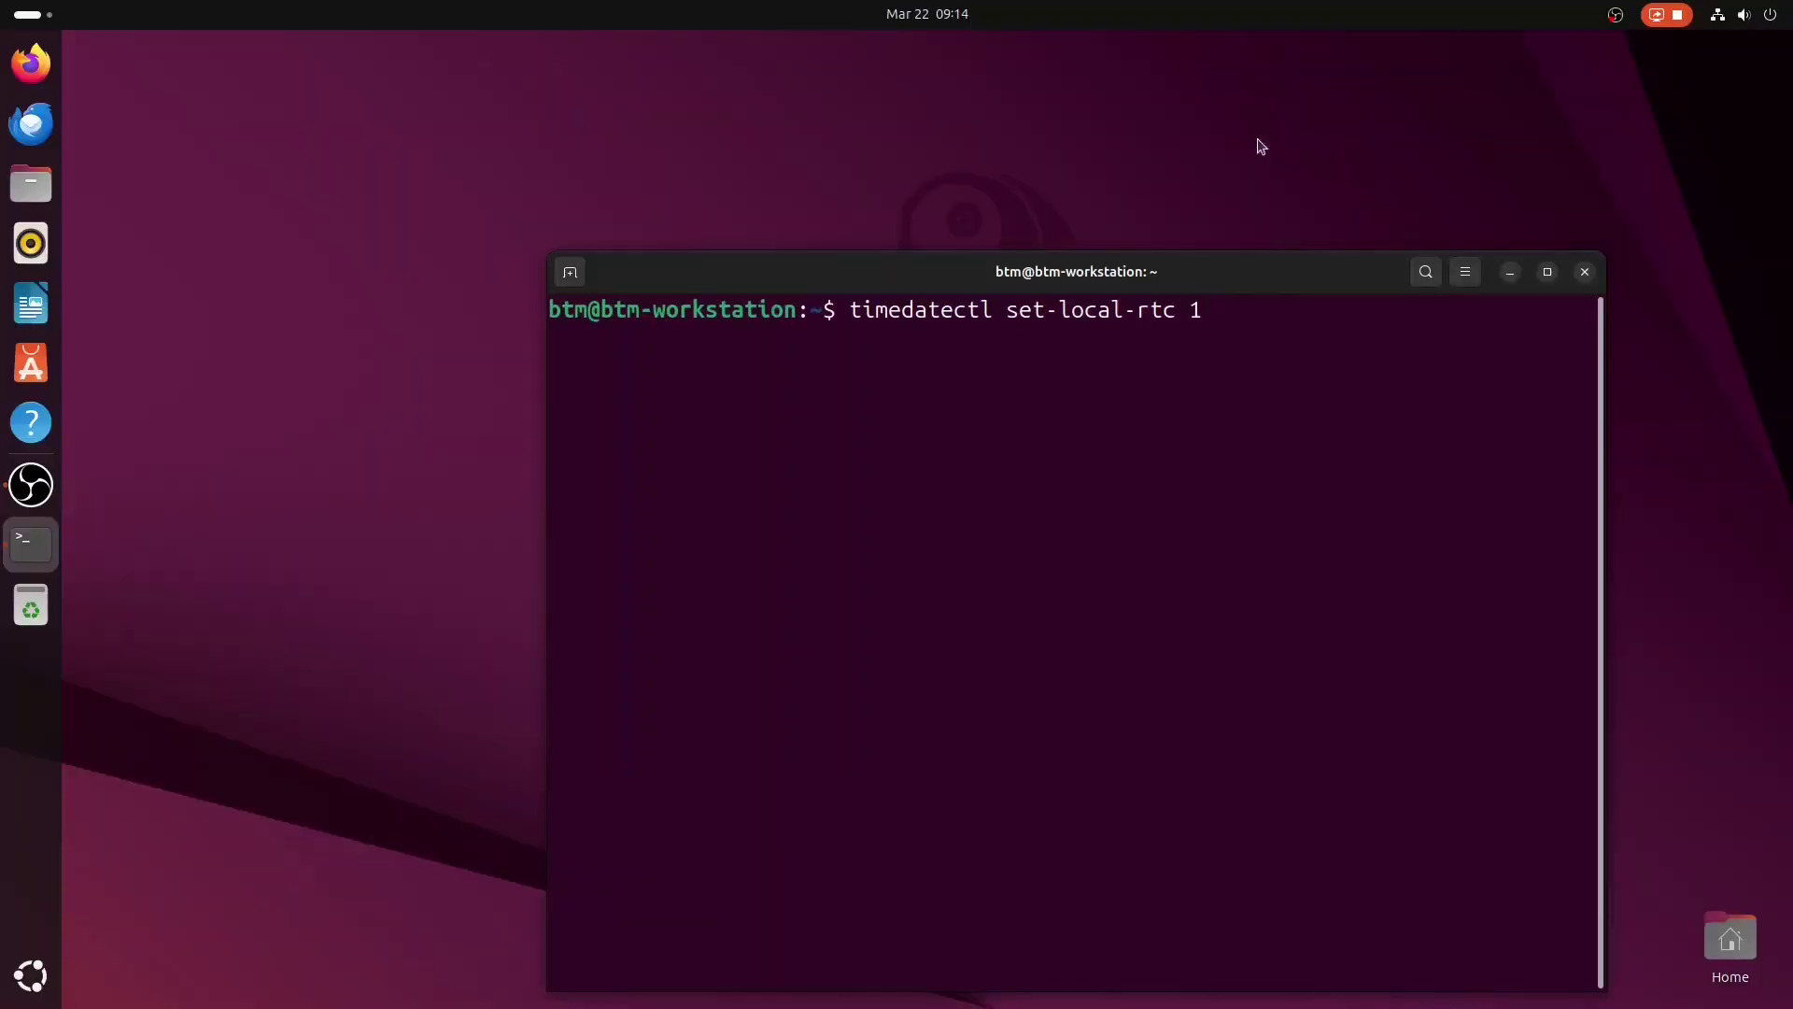
left_click_drag(1273, 277, 1069, 205)
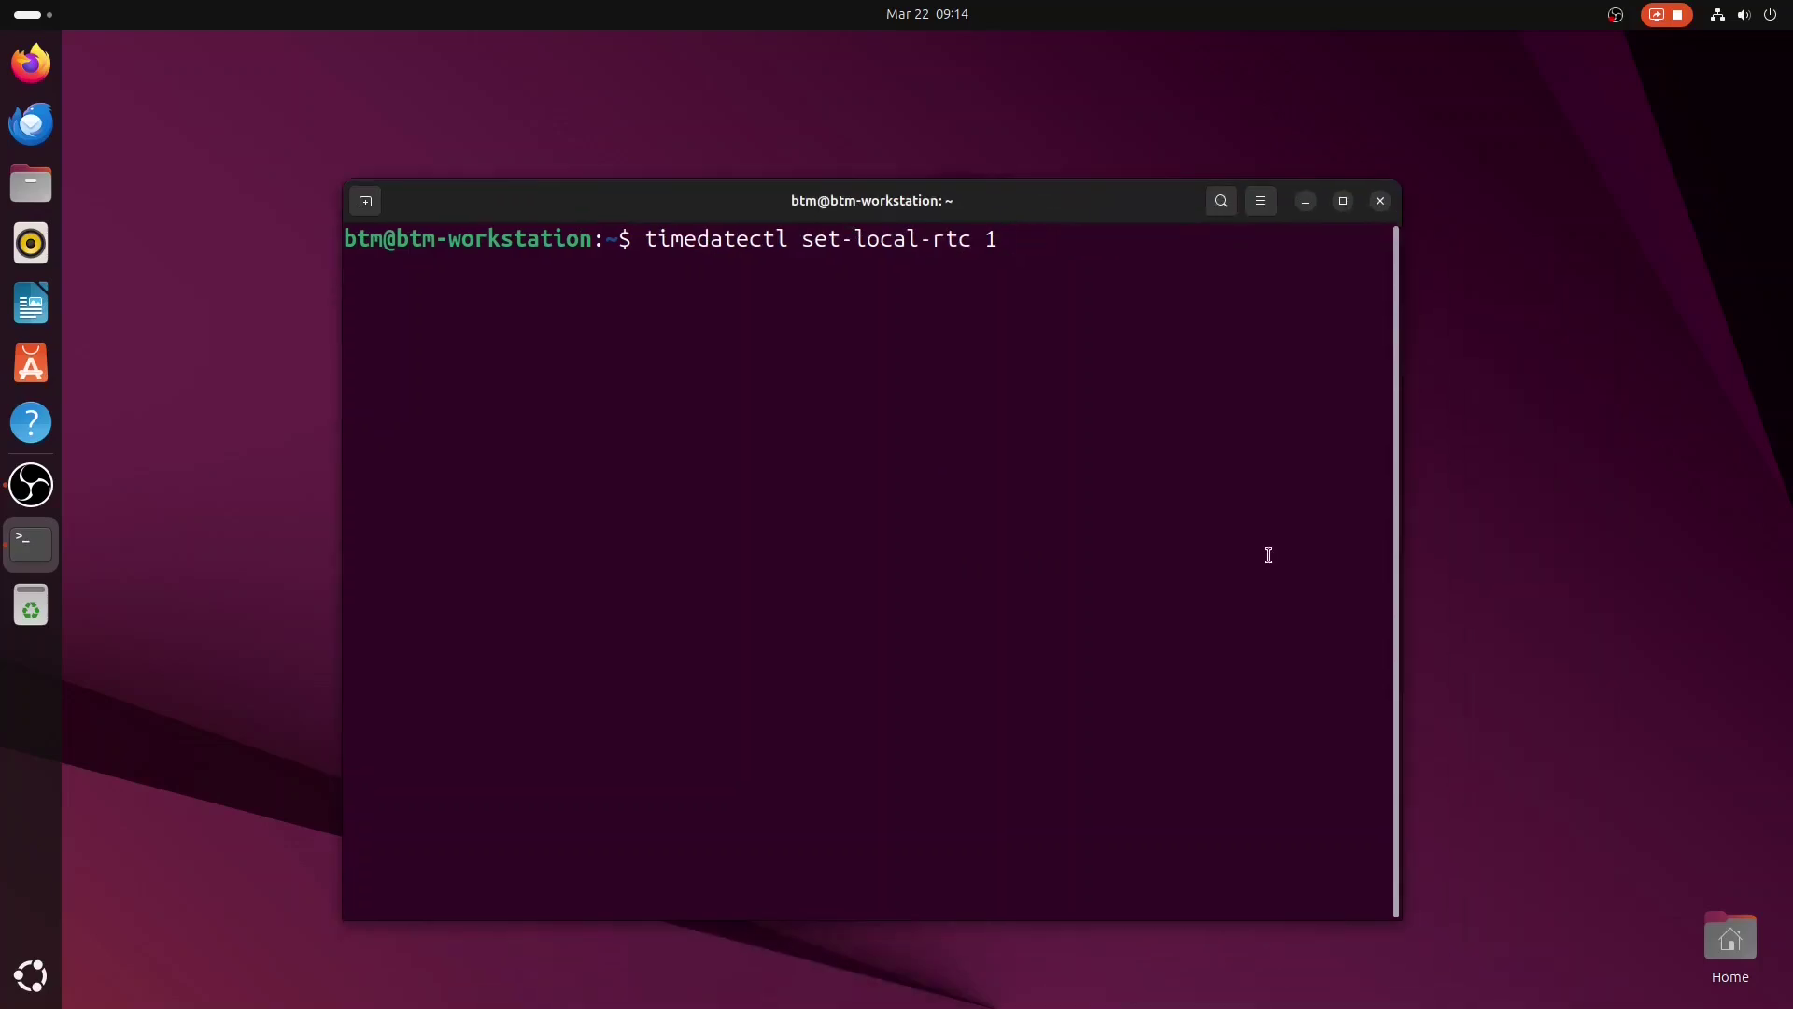
key("Return")
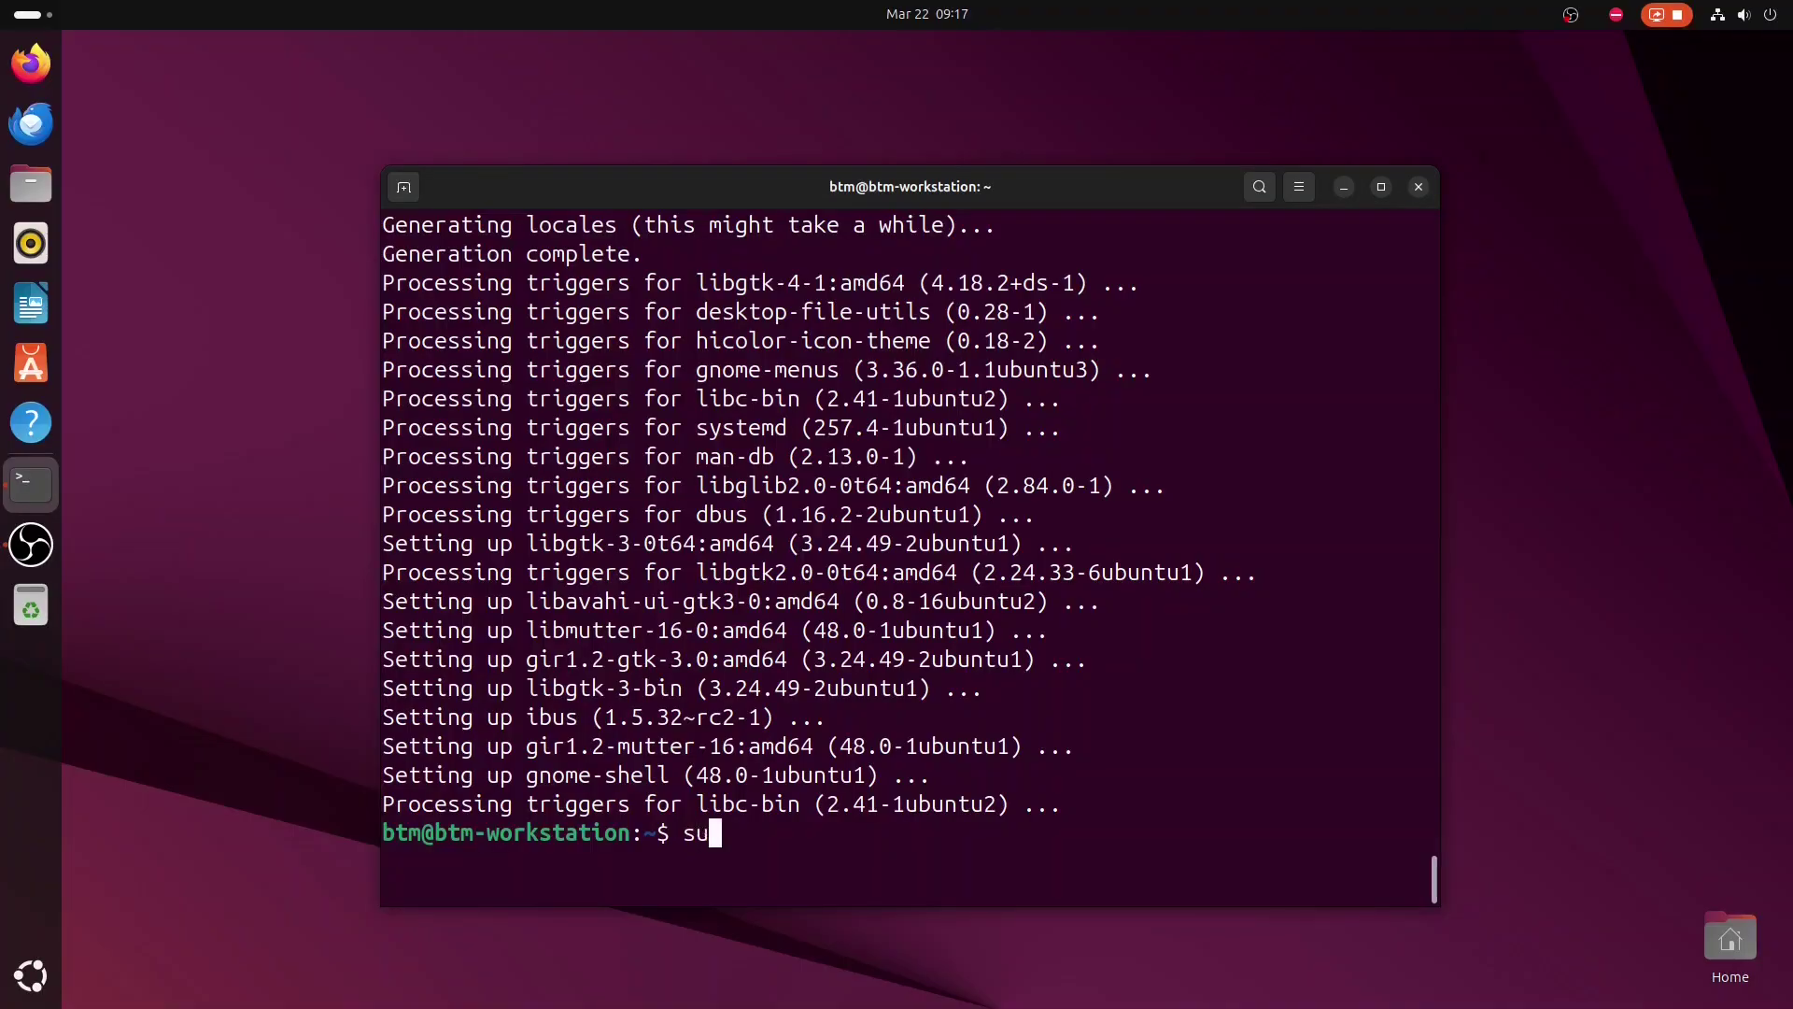
Run sudo apt autoremove and confirm with y to remove the two unneeded packages.
type("do apt autorem")
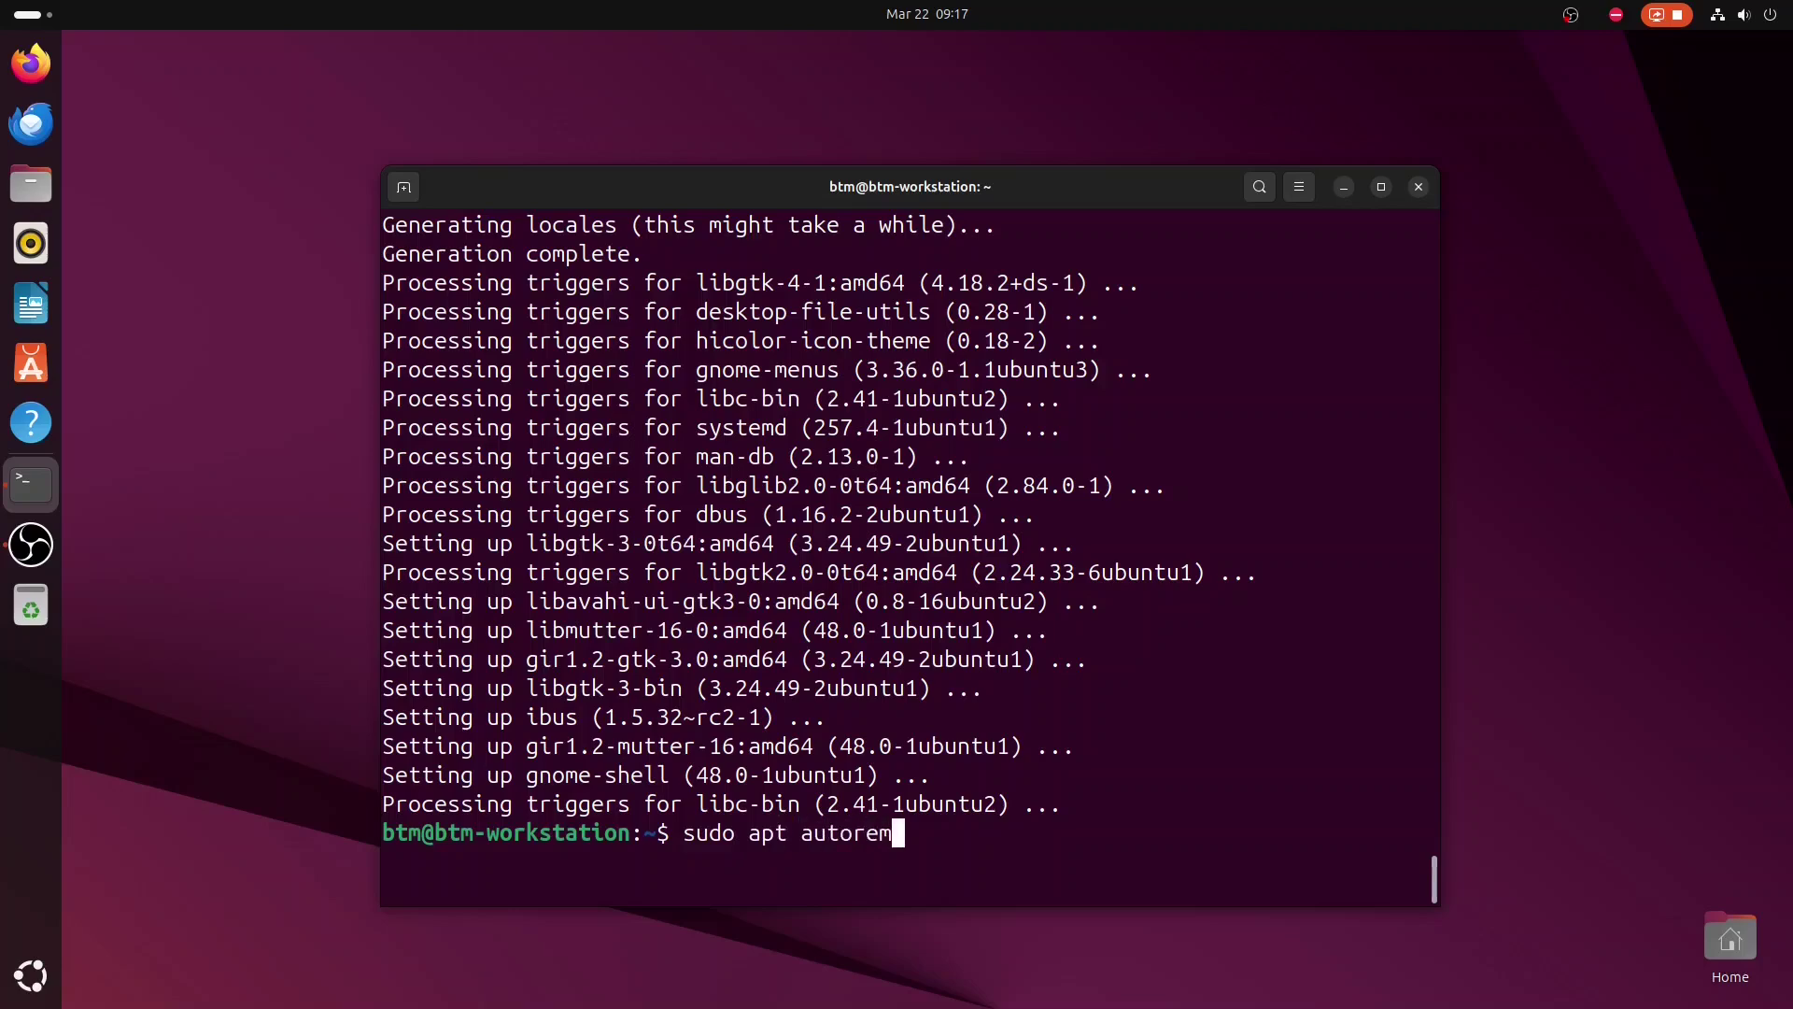
type("ove")
key("Return")
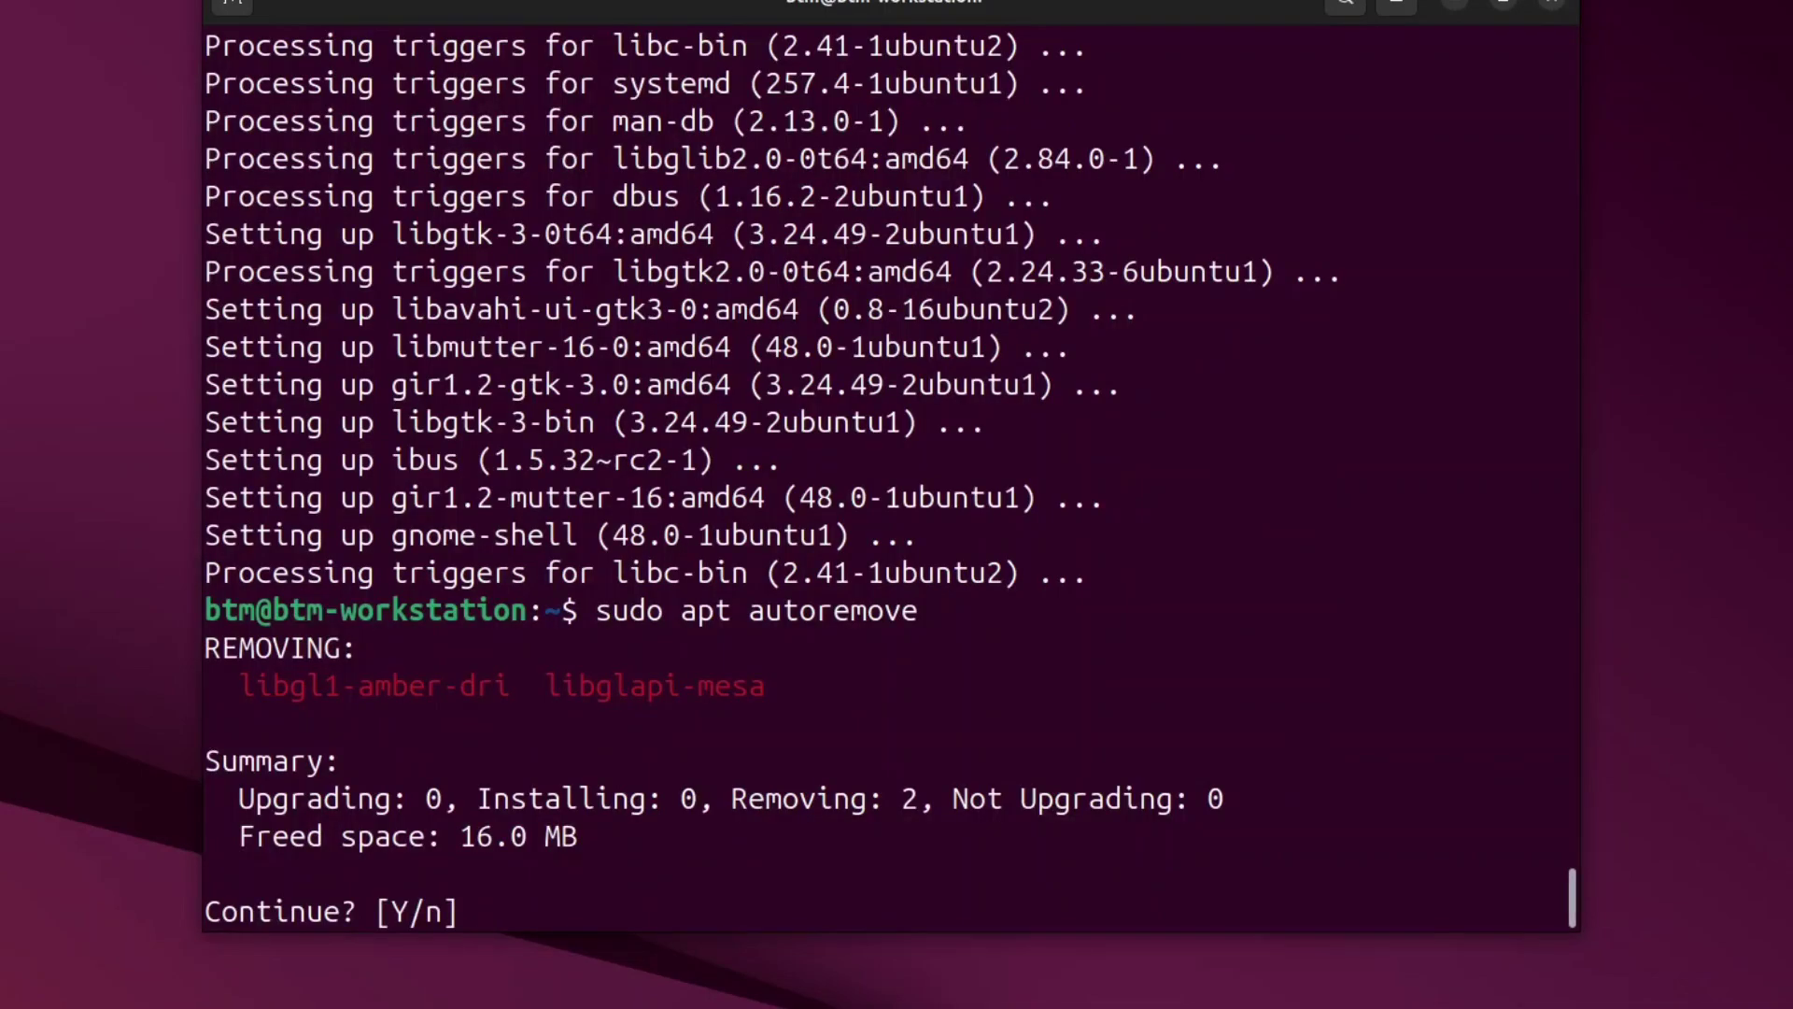
type("y")
key("Return")
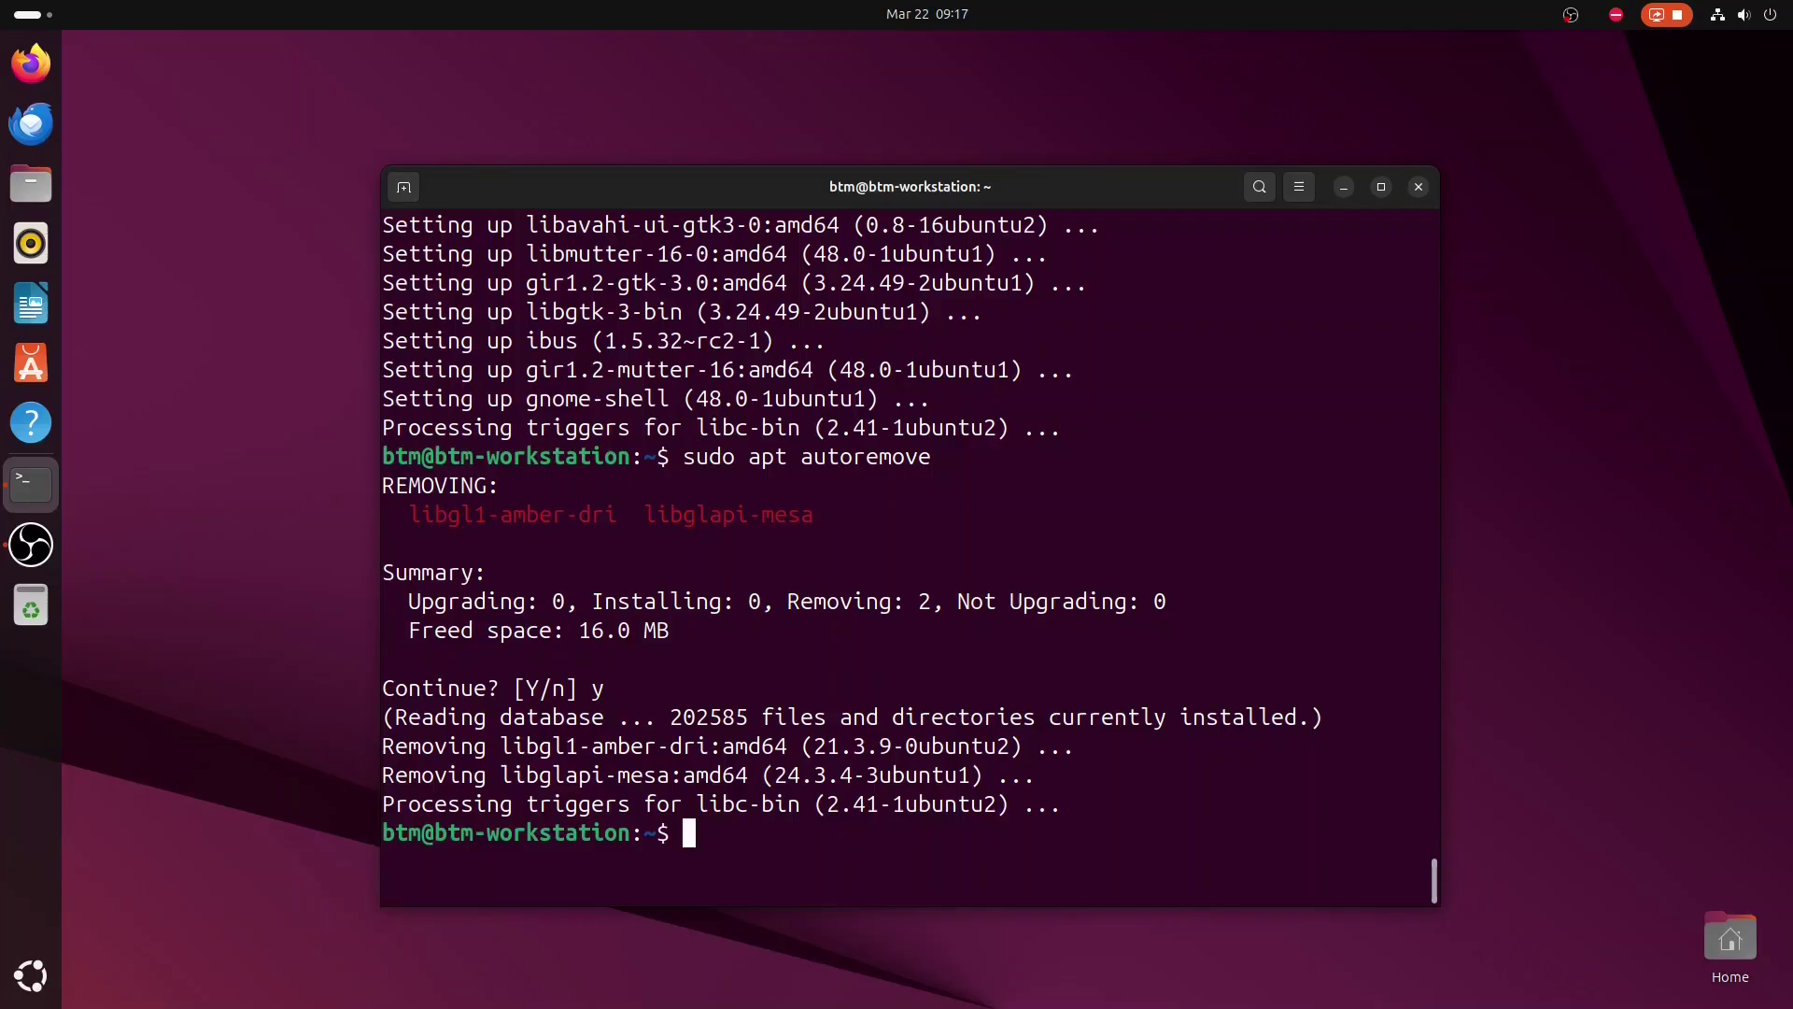
Run sudo apt autoclean and sudo apt clean to empty the package cache.
type("sudo apt autoclean")
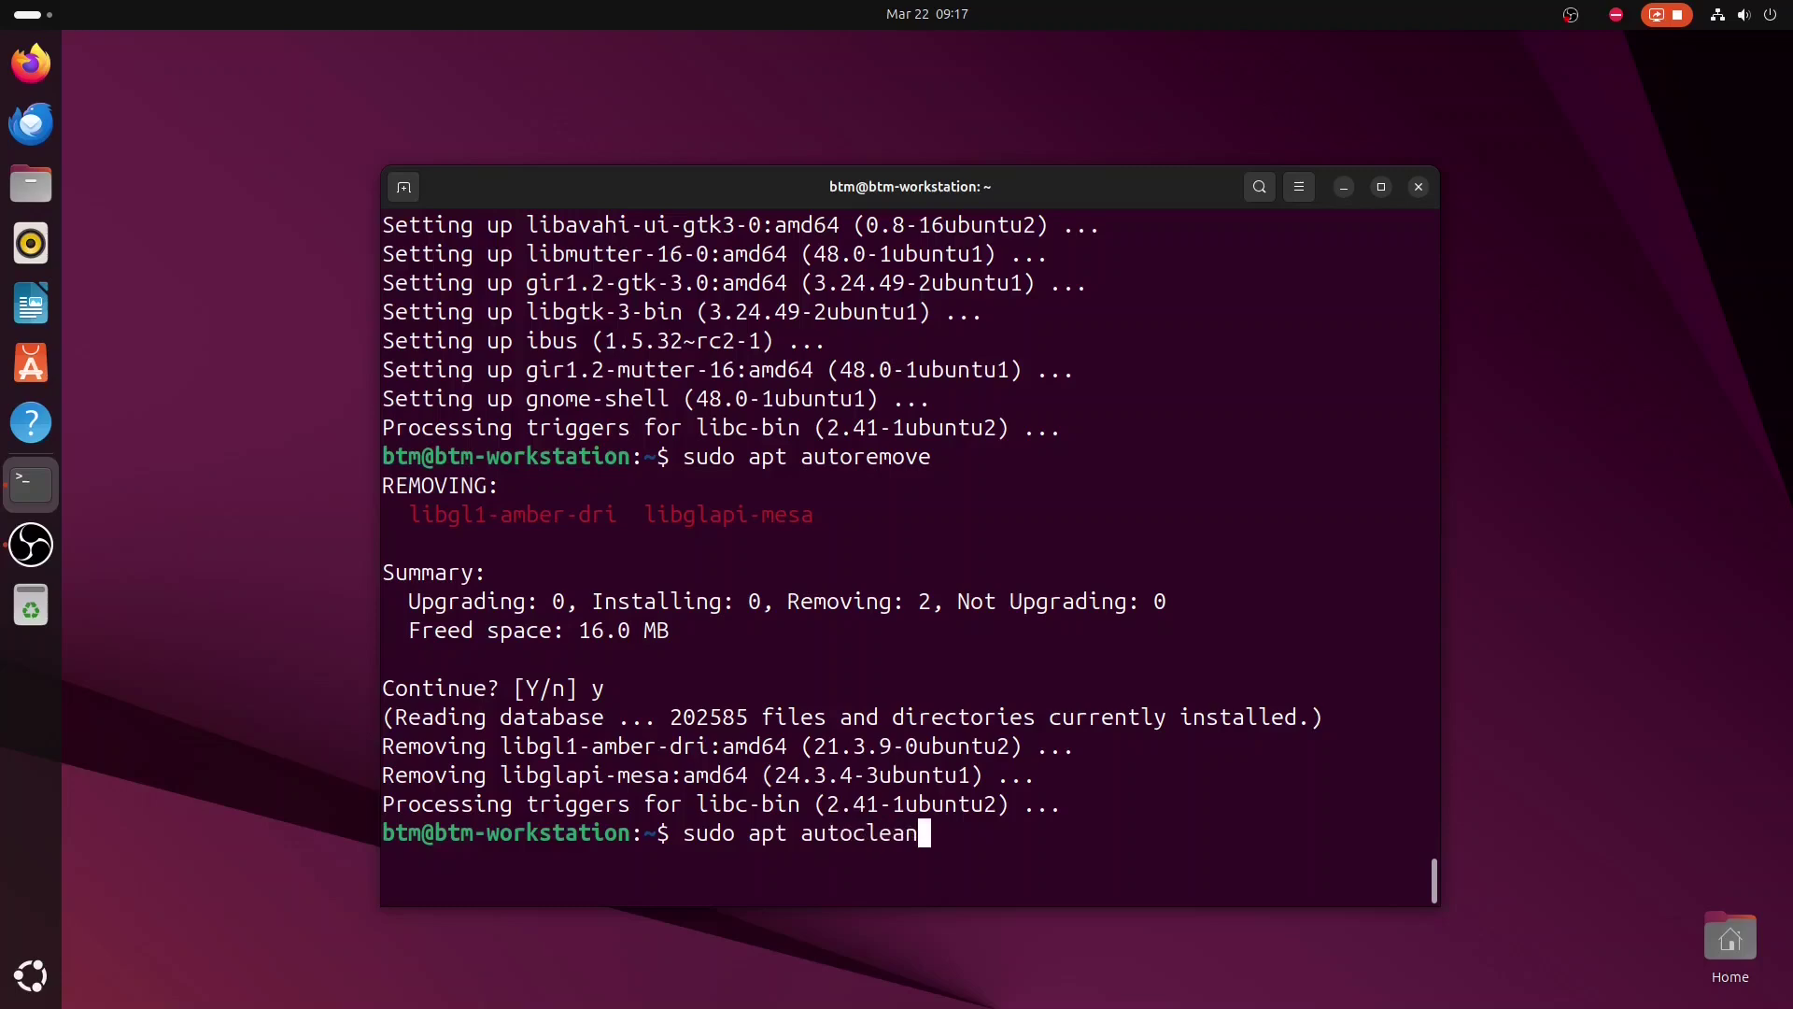
key("Return")
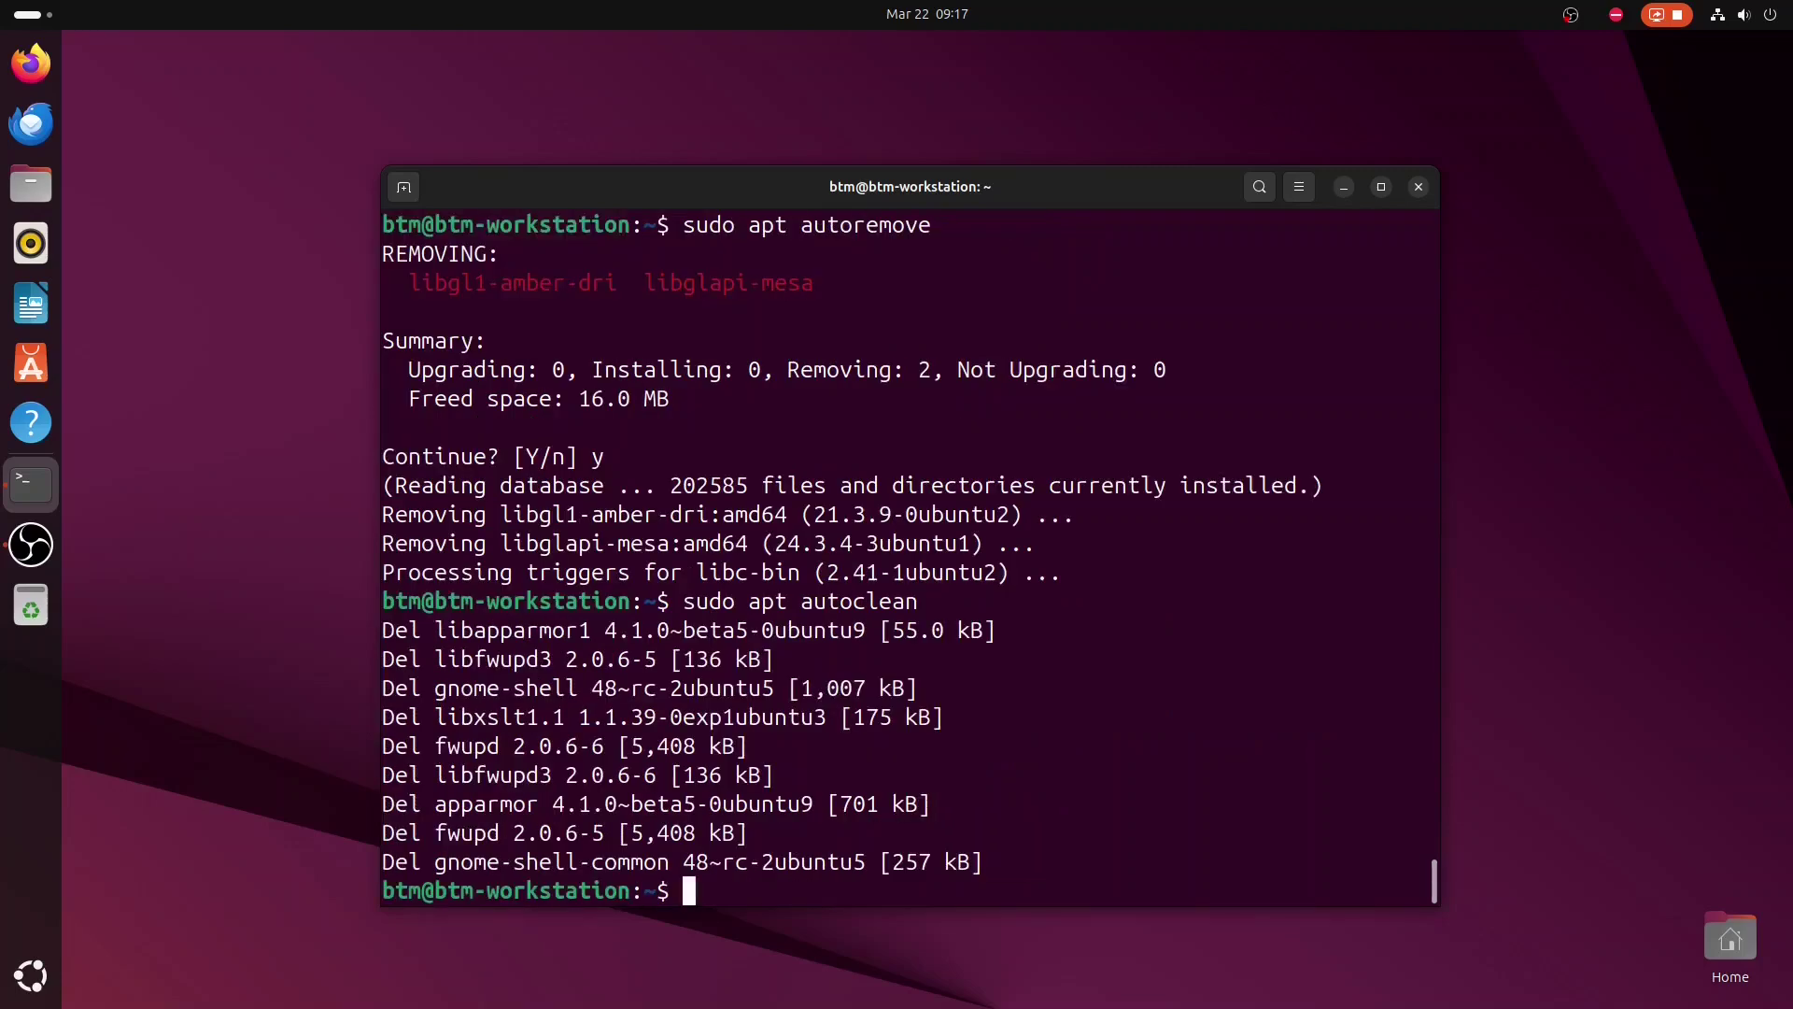
type("sudo apt cle")
type("an")
key("Return")
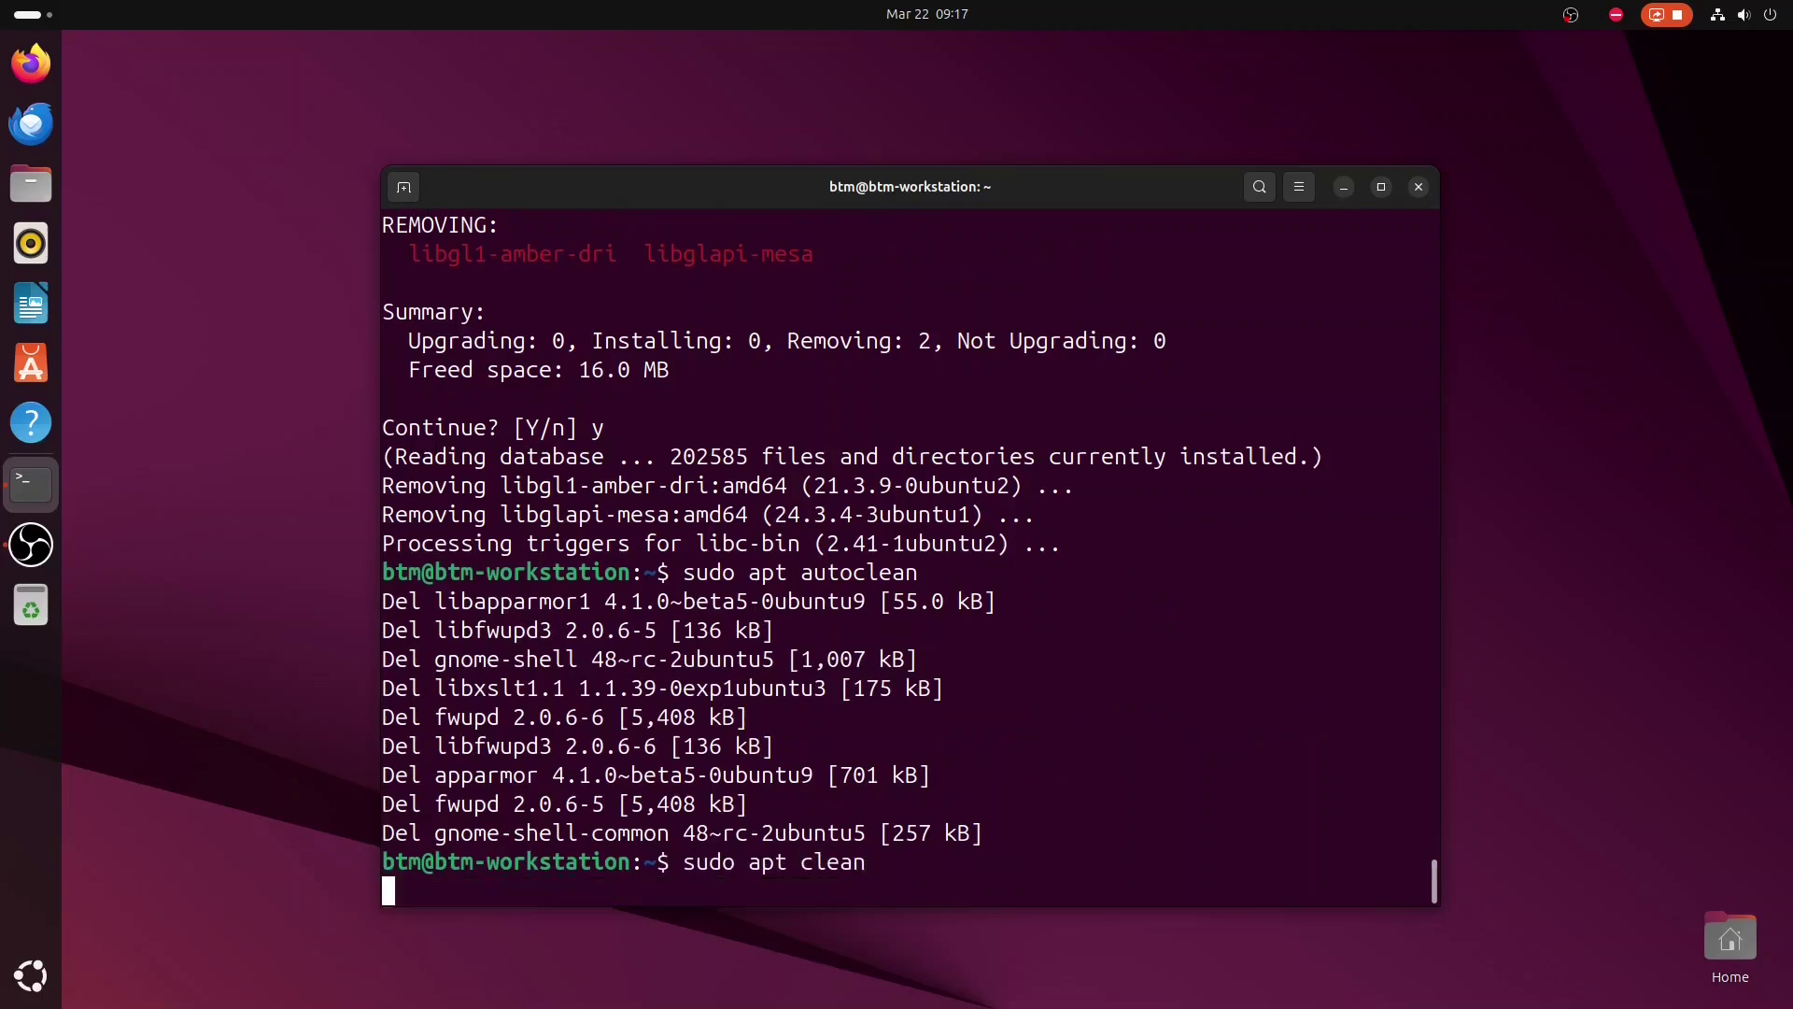
Clear the terminal output and exit the terminal.
type("clear")
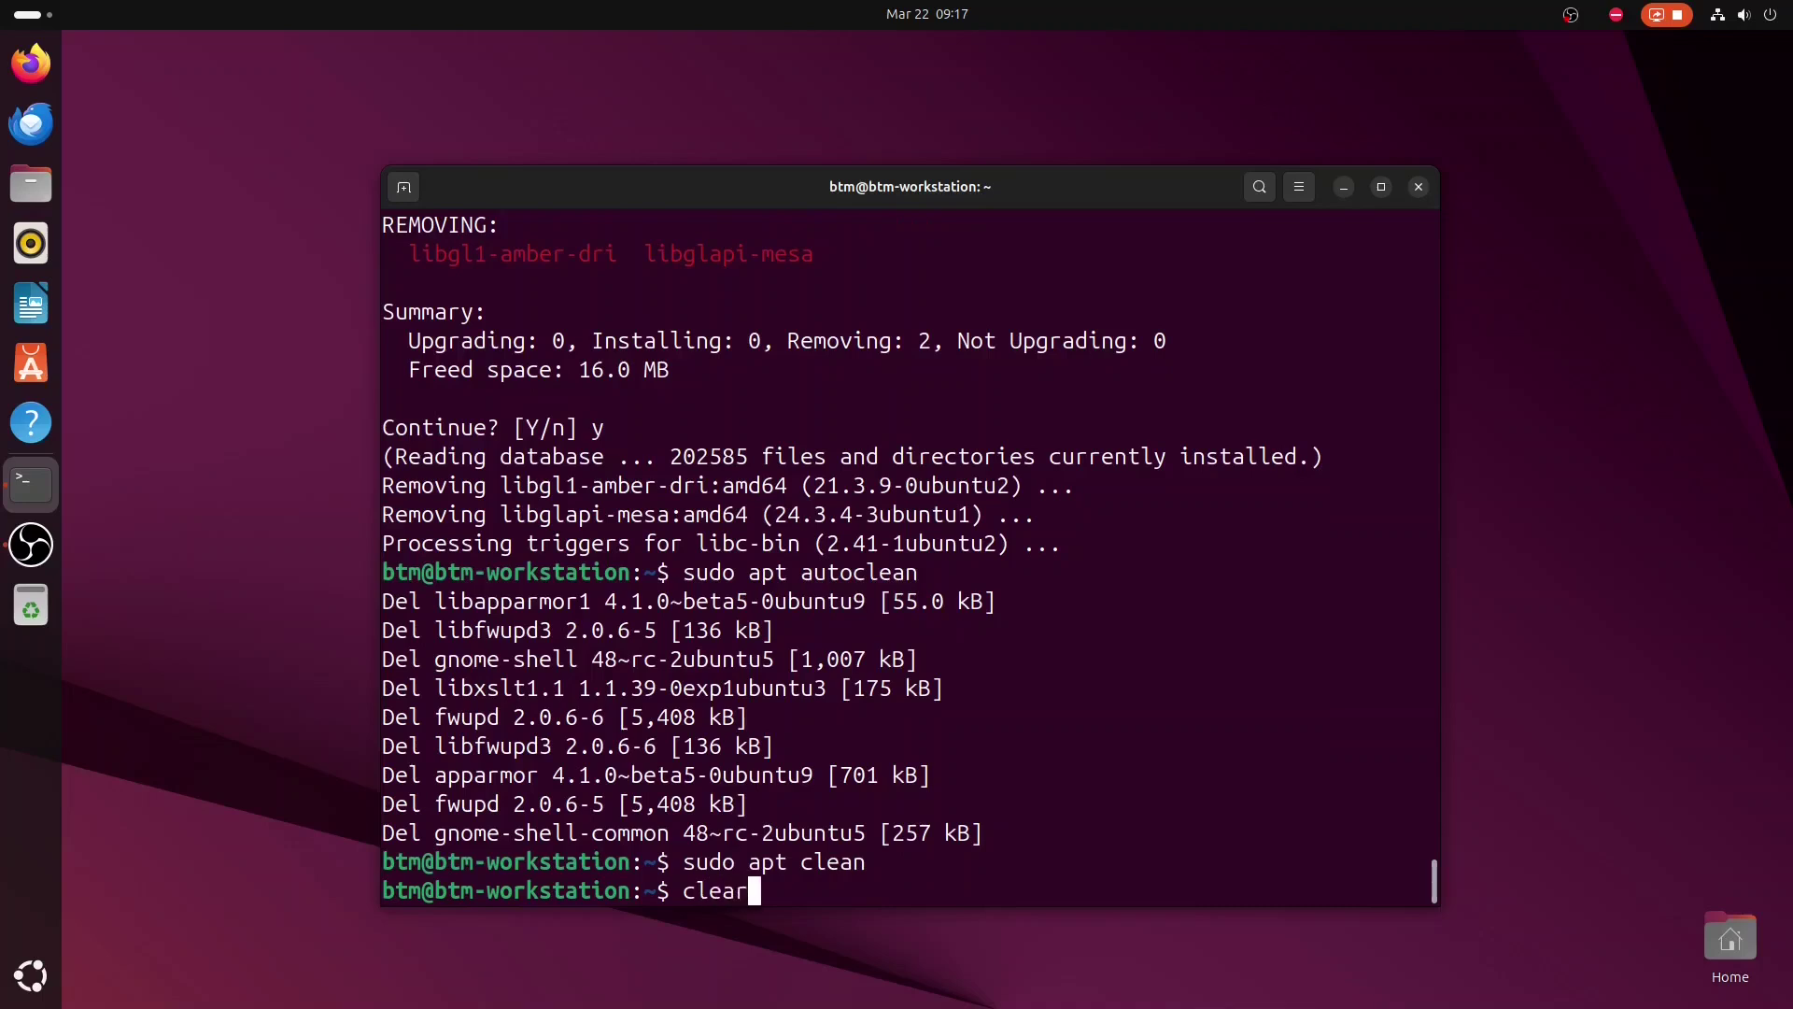
key("Return")
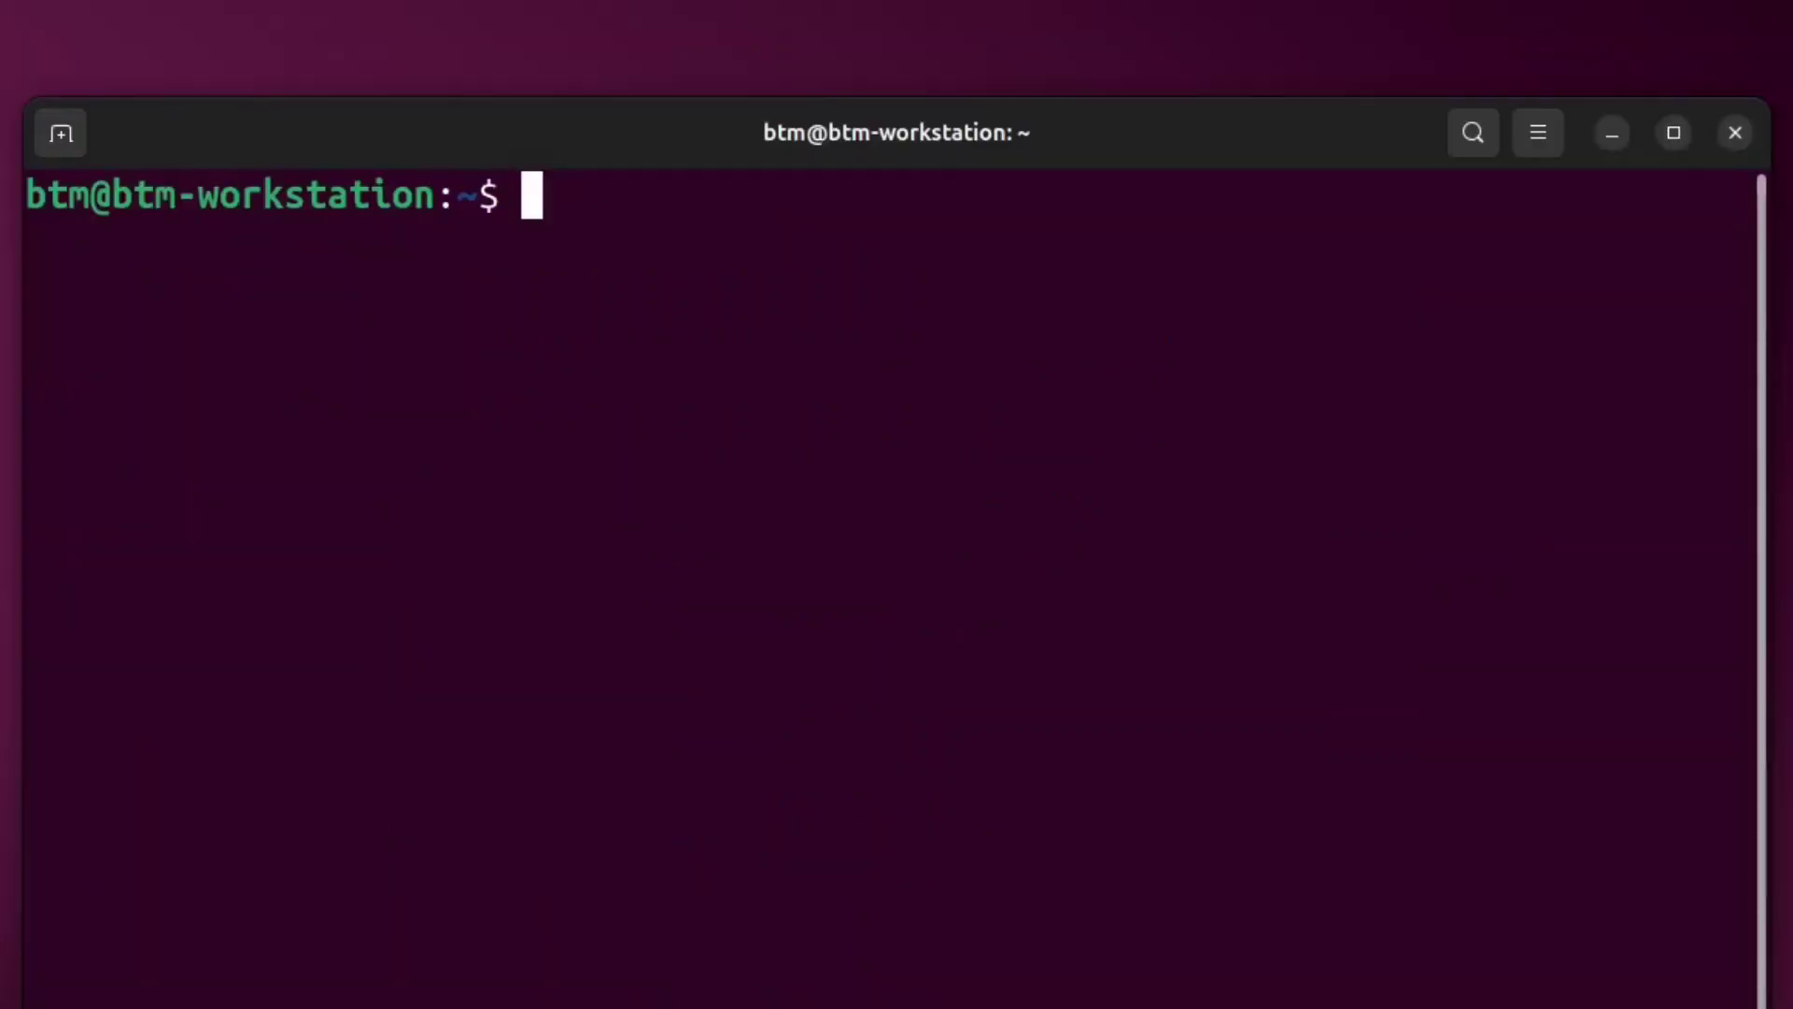
type("exit")
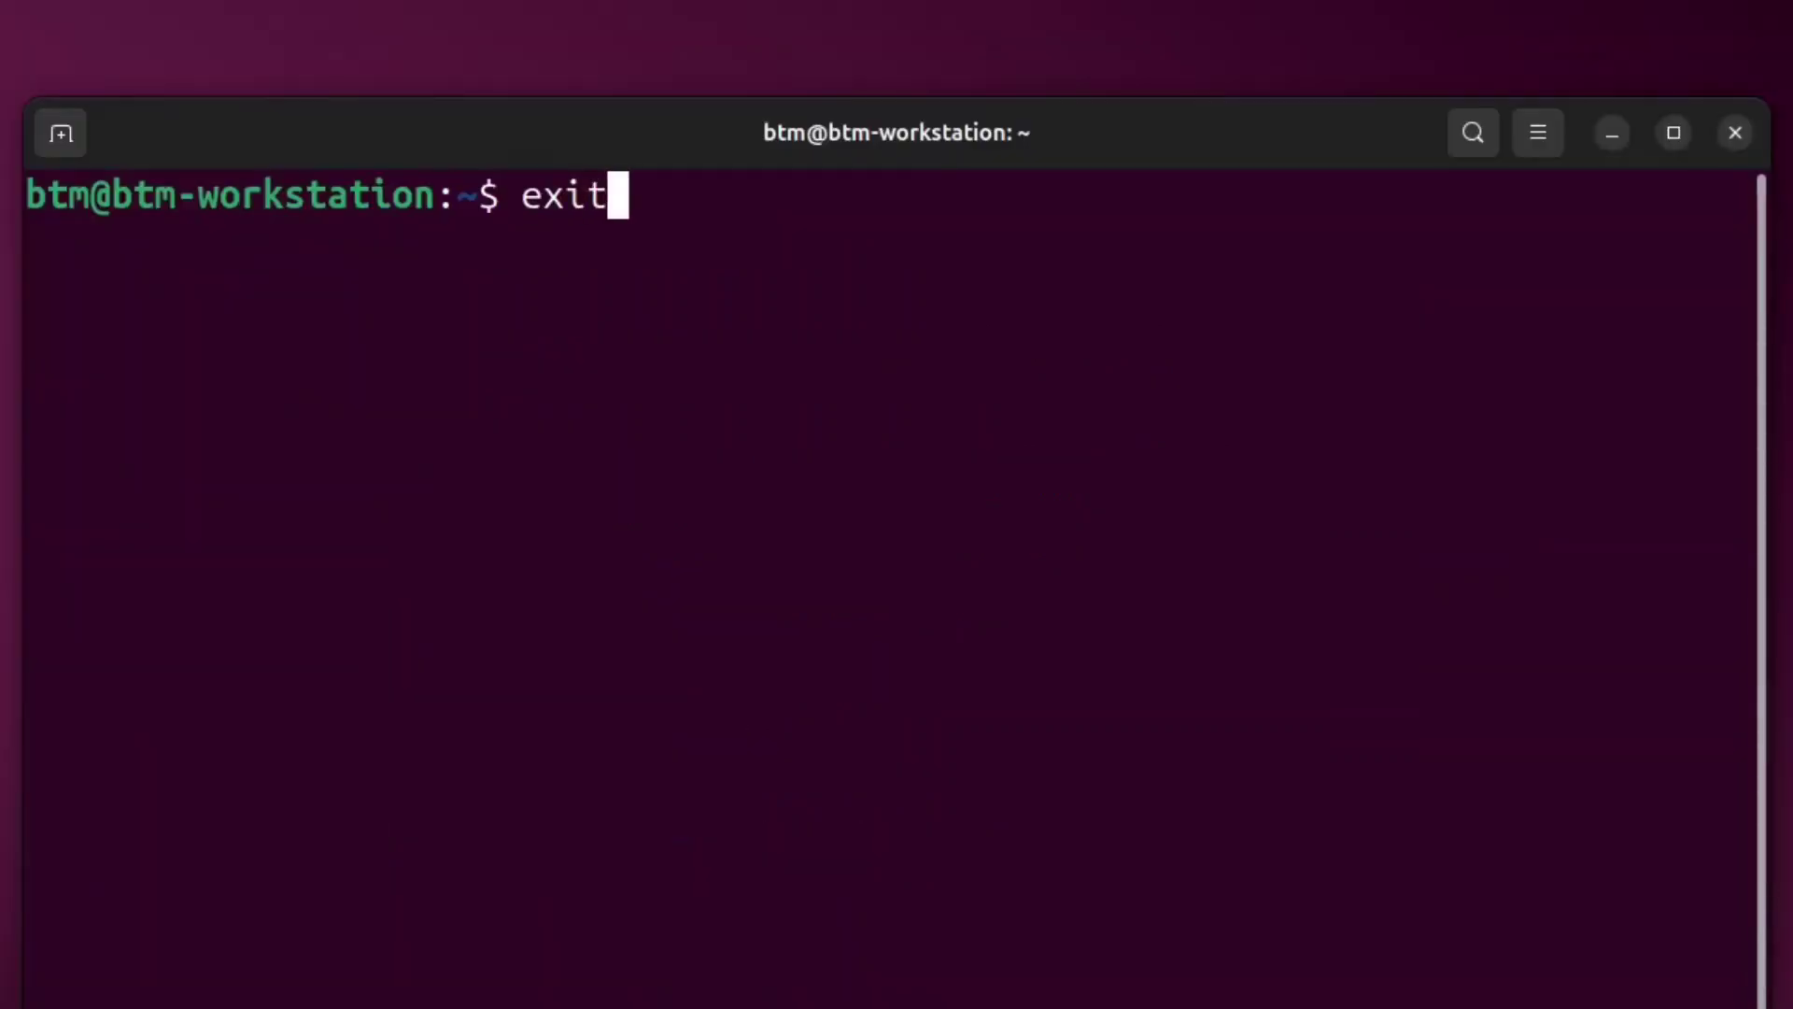
key("Return")
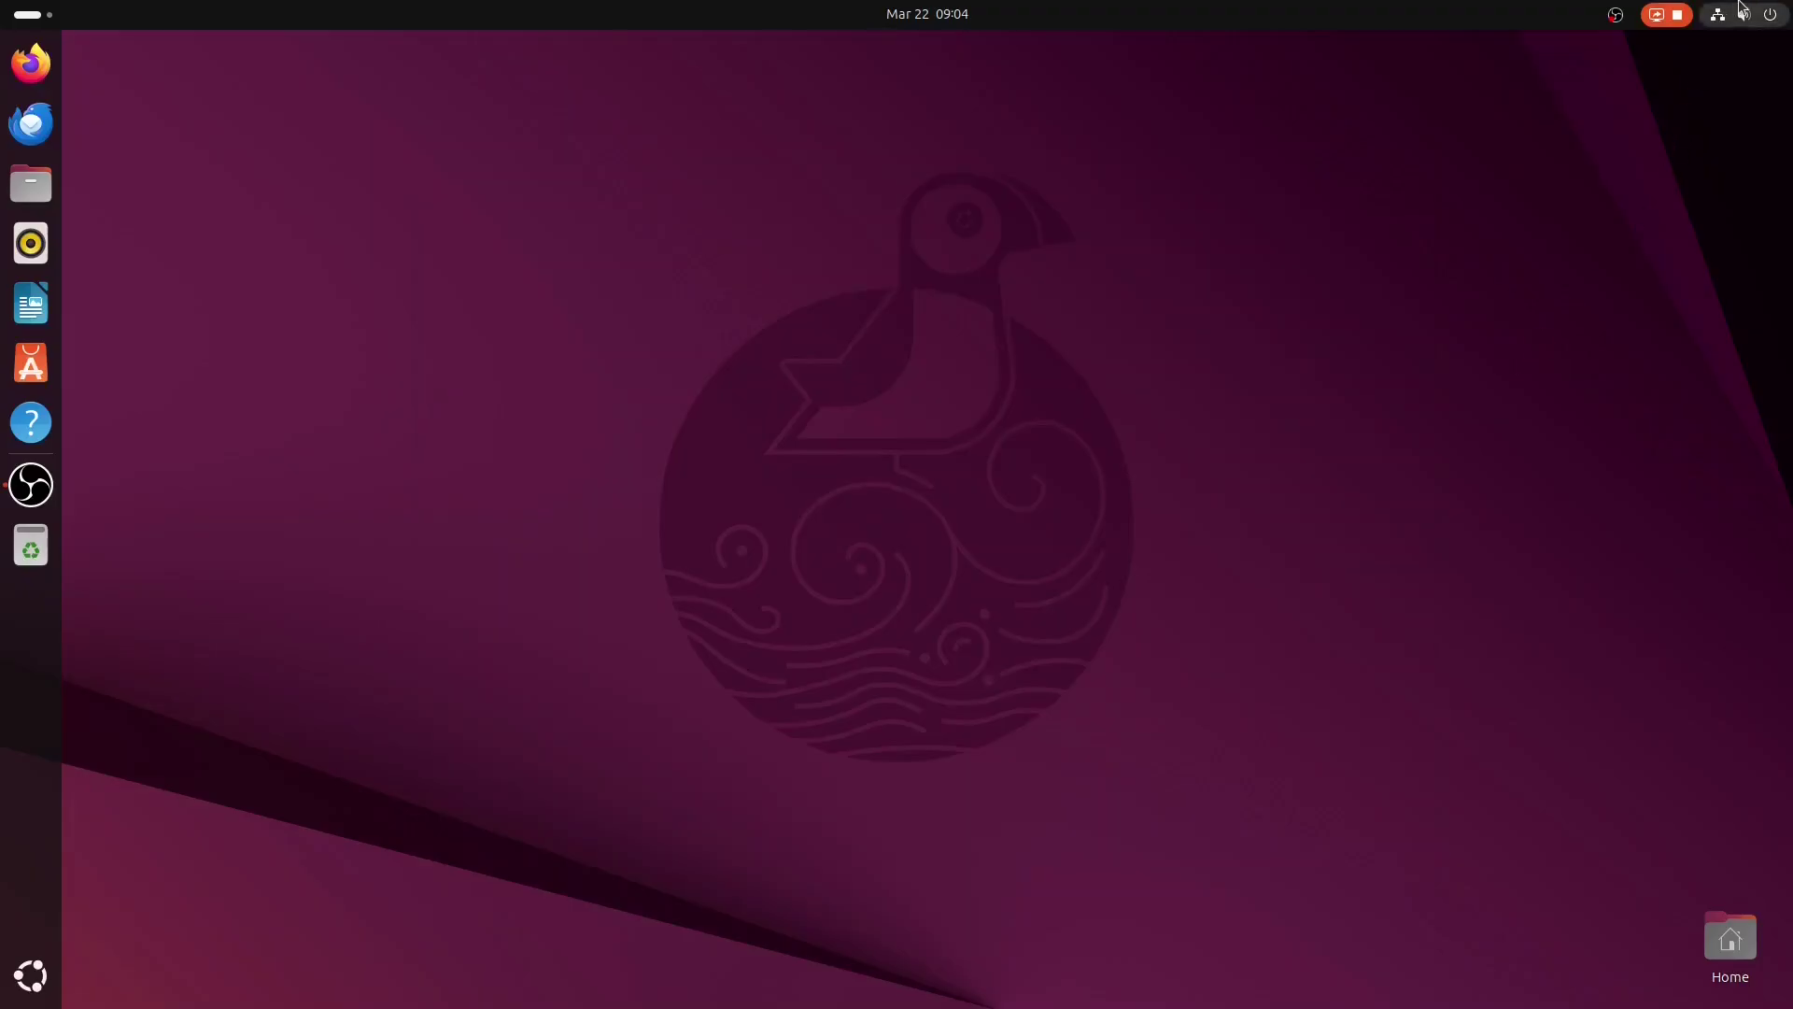
Open and dismiss the quick settings panel, then the calendar and notifications panel.
left_click(1742, 14)
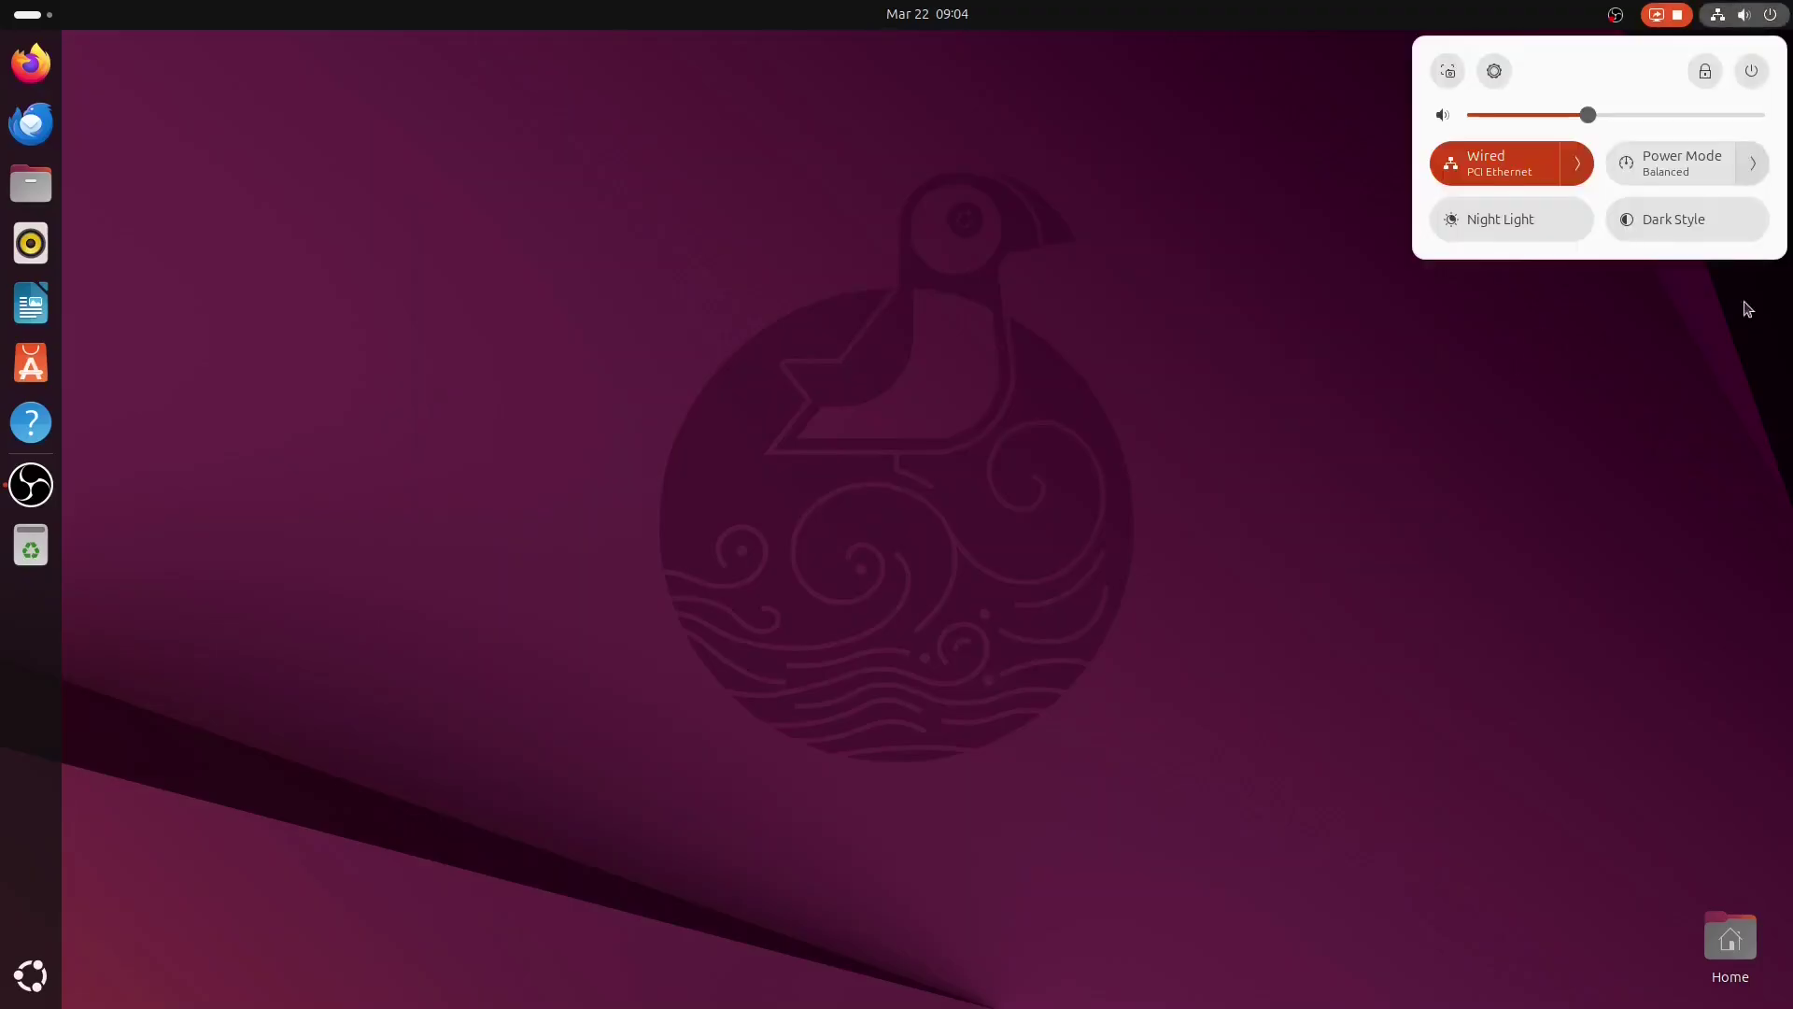
left_click(1696, 528)
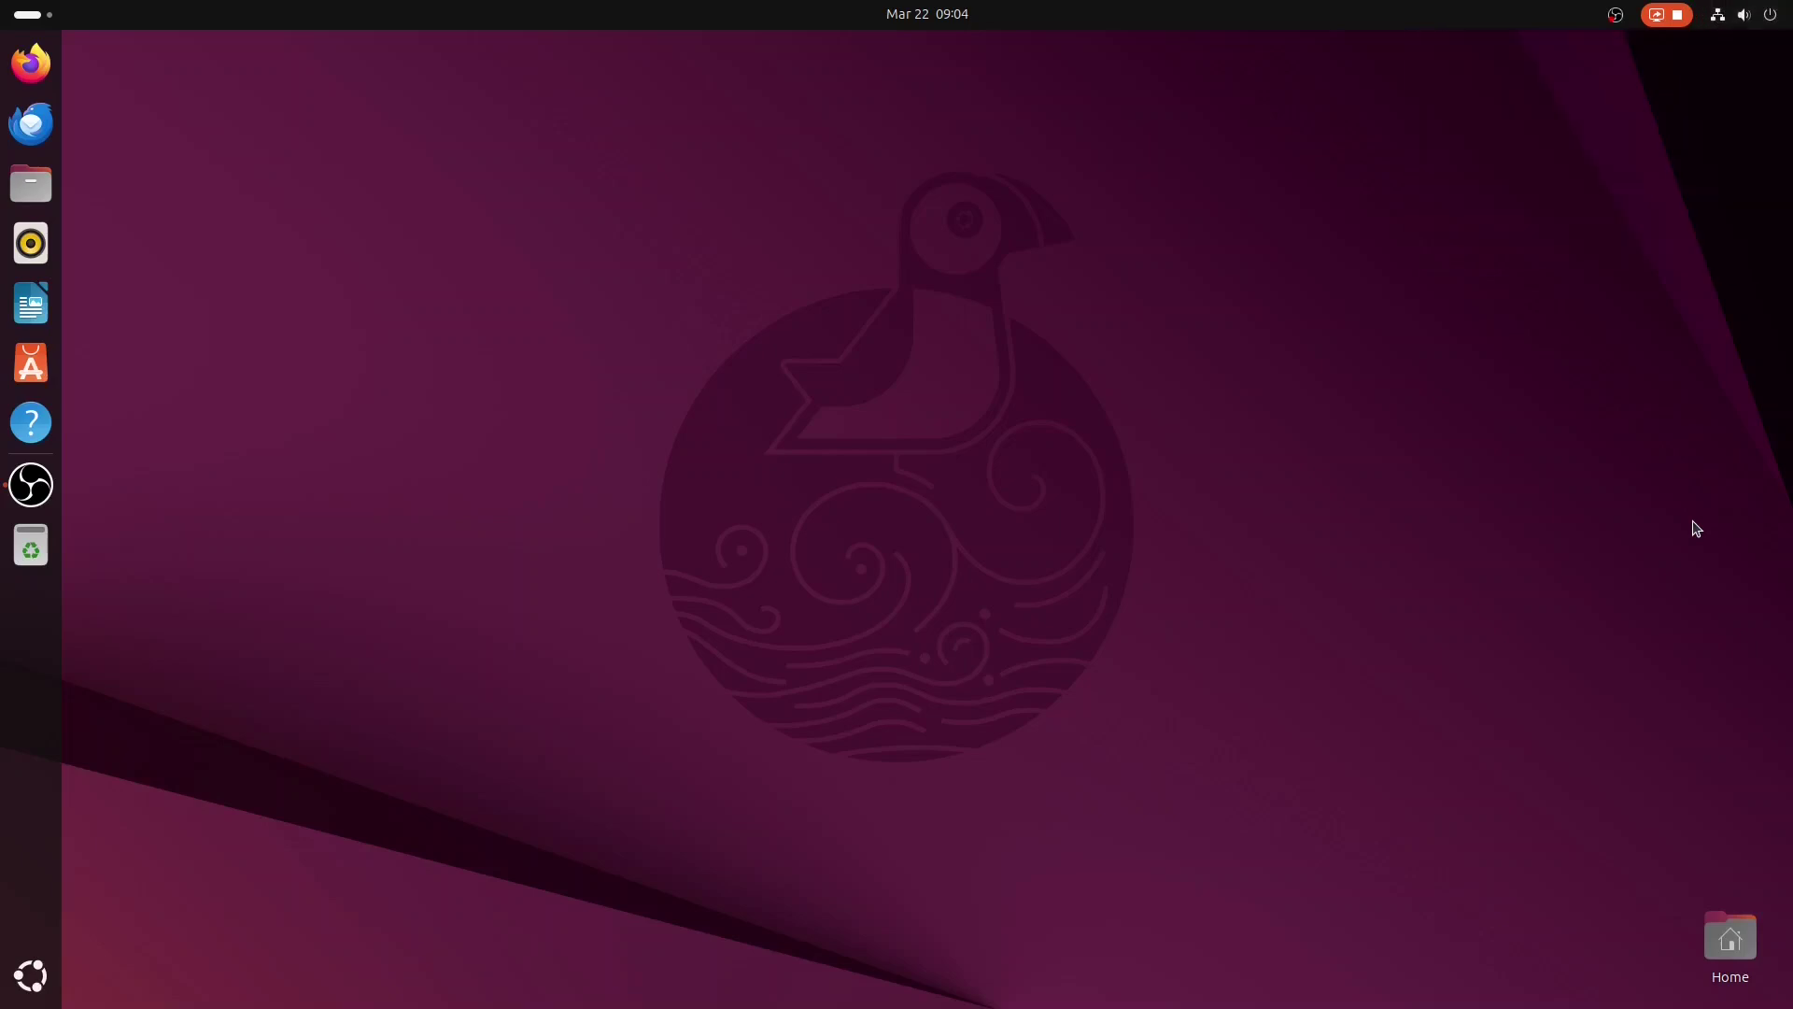
left_click(906, 15)
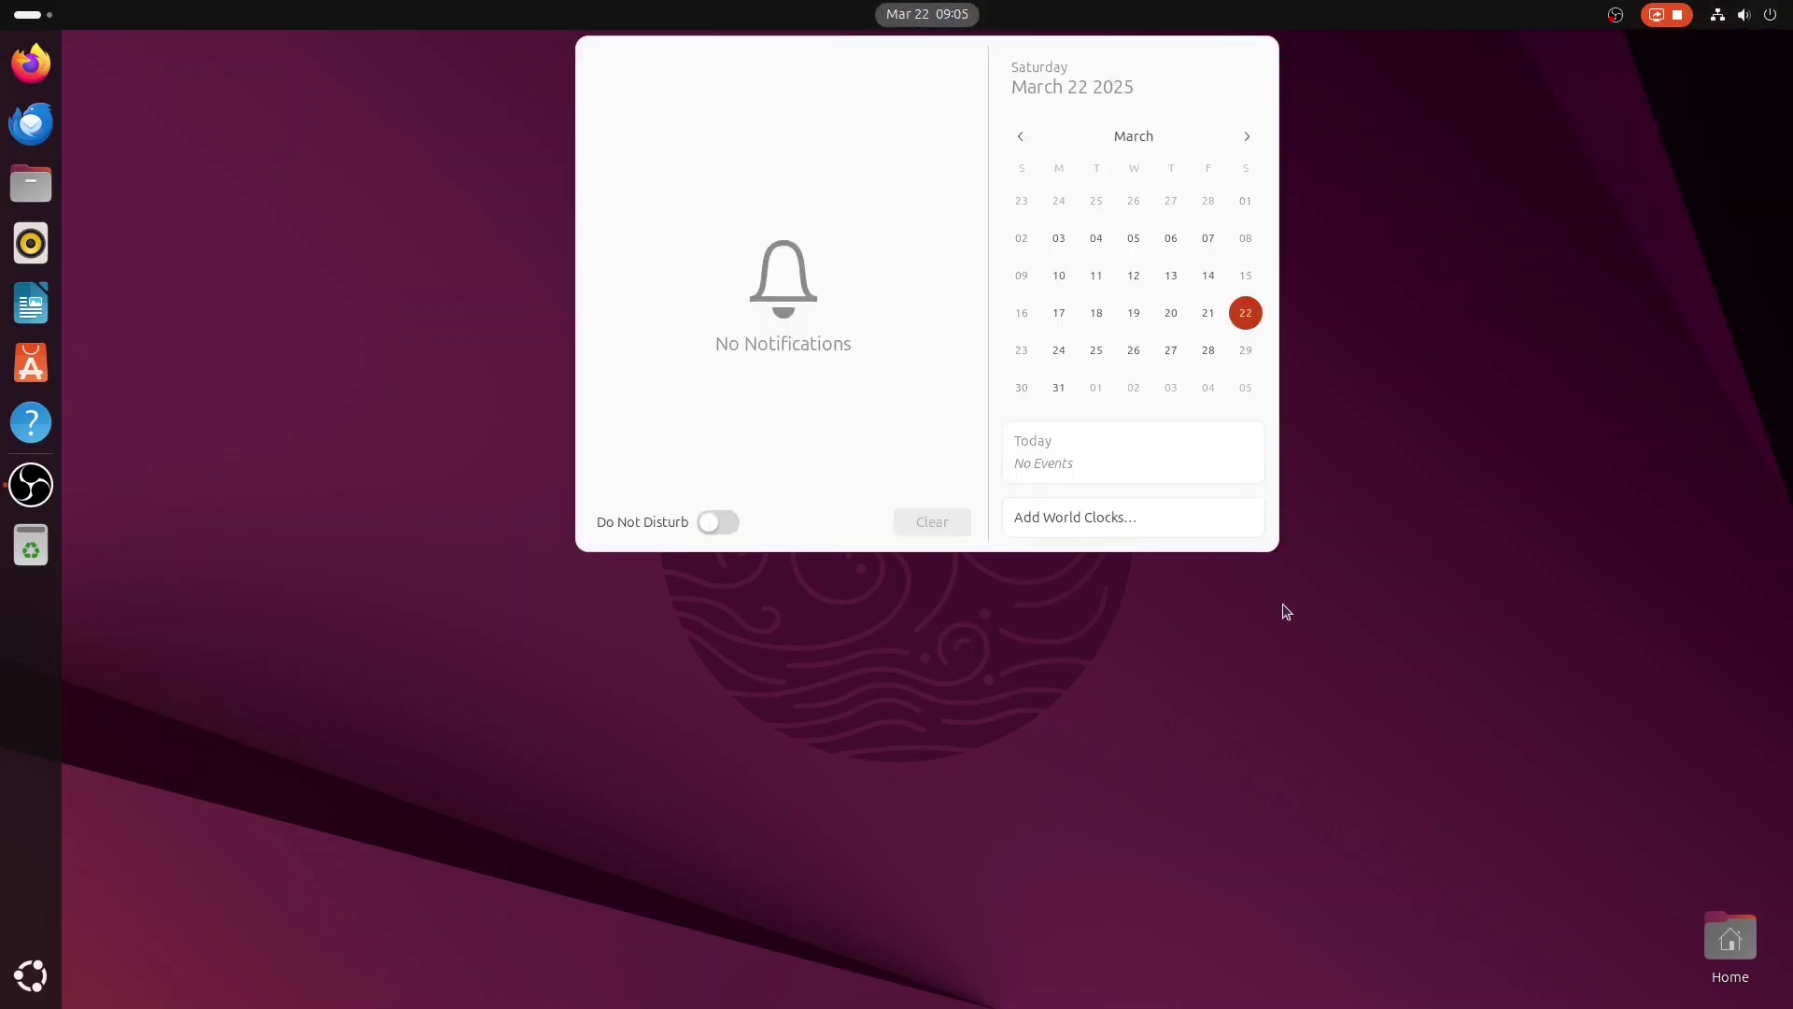
left_click(1285, 612)
Show all applications with Super+A, view the second page, then return to the first.
key("super+a")
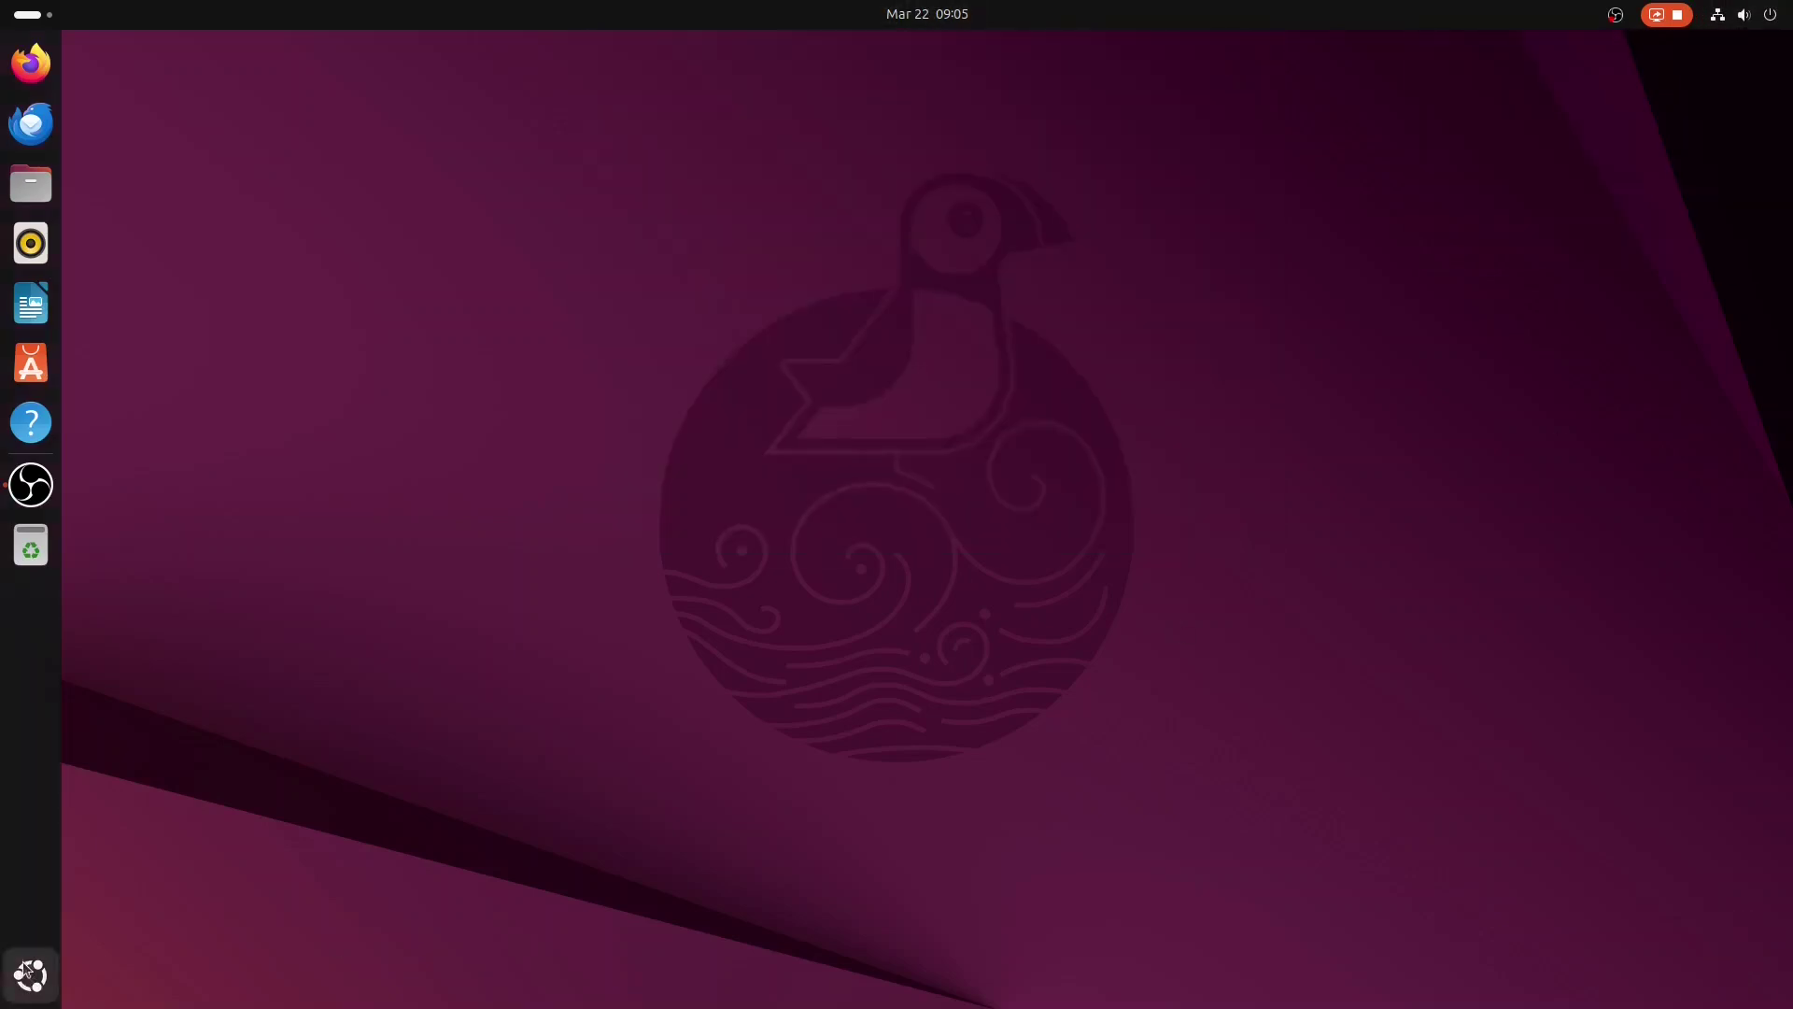
left_click(1706, 631)
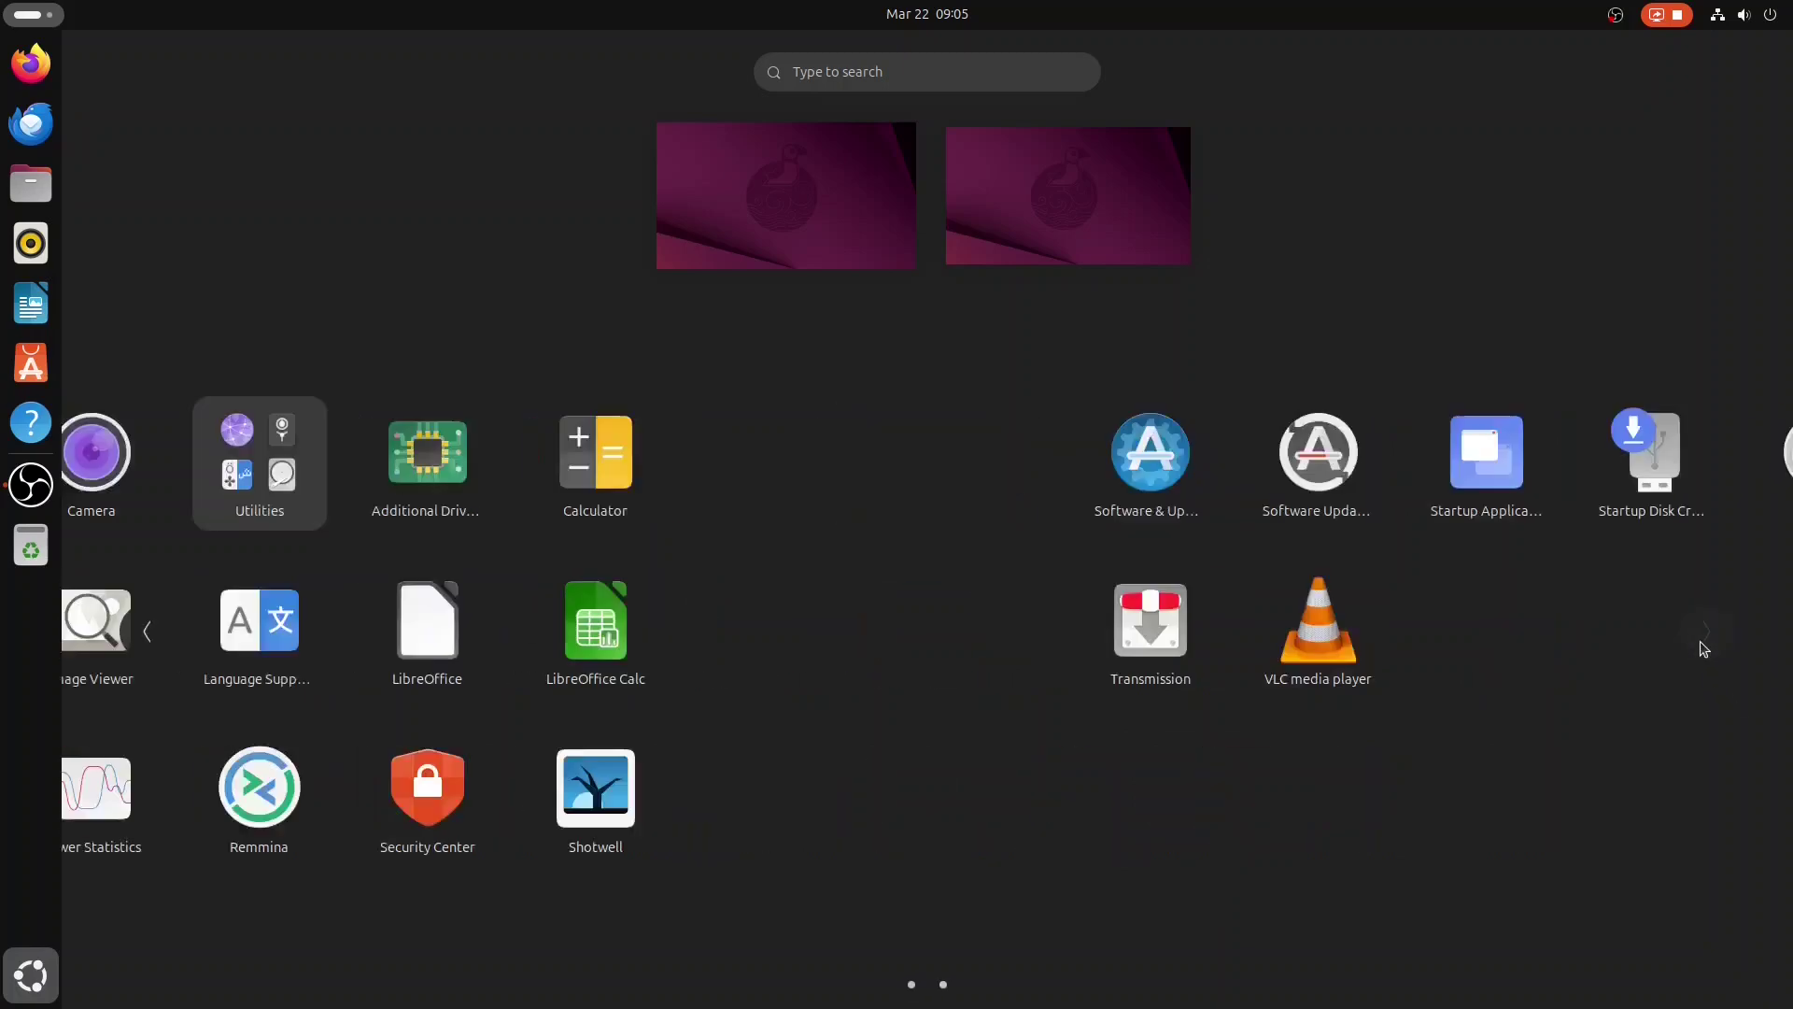
left_click(147, 631)
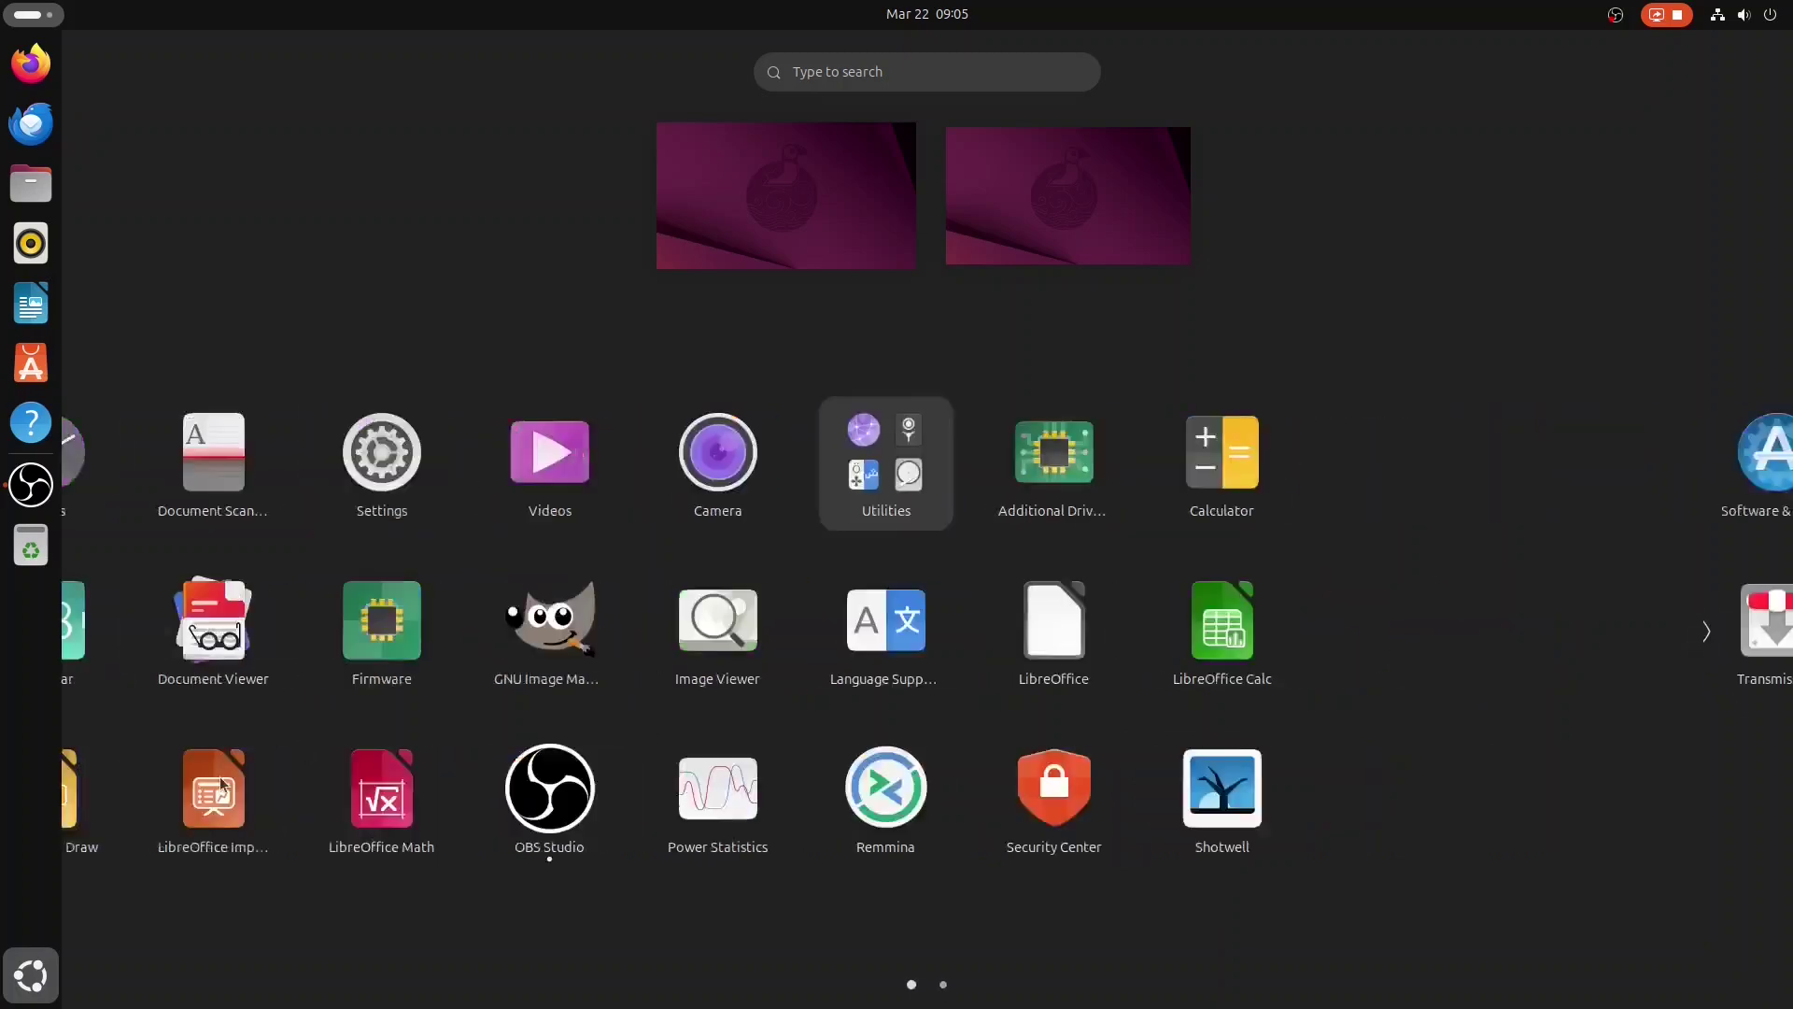